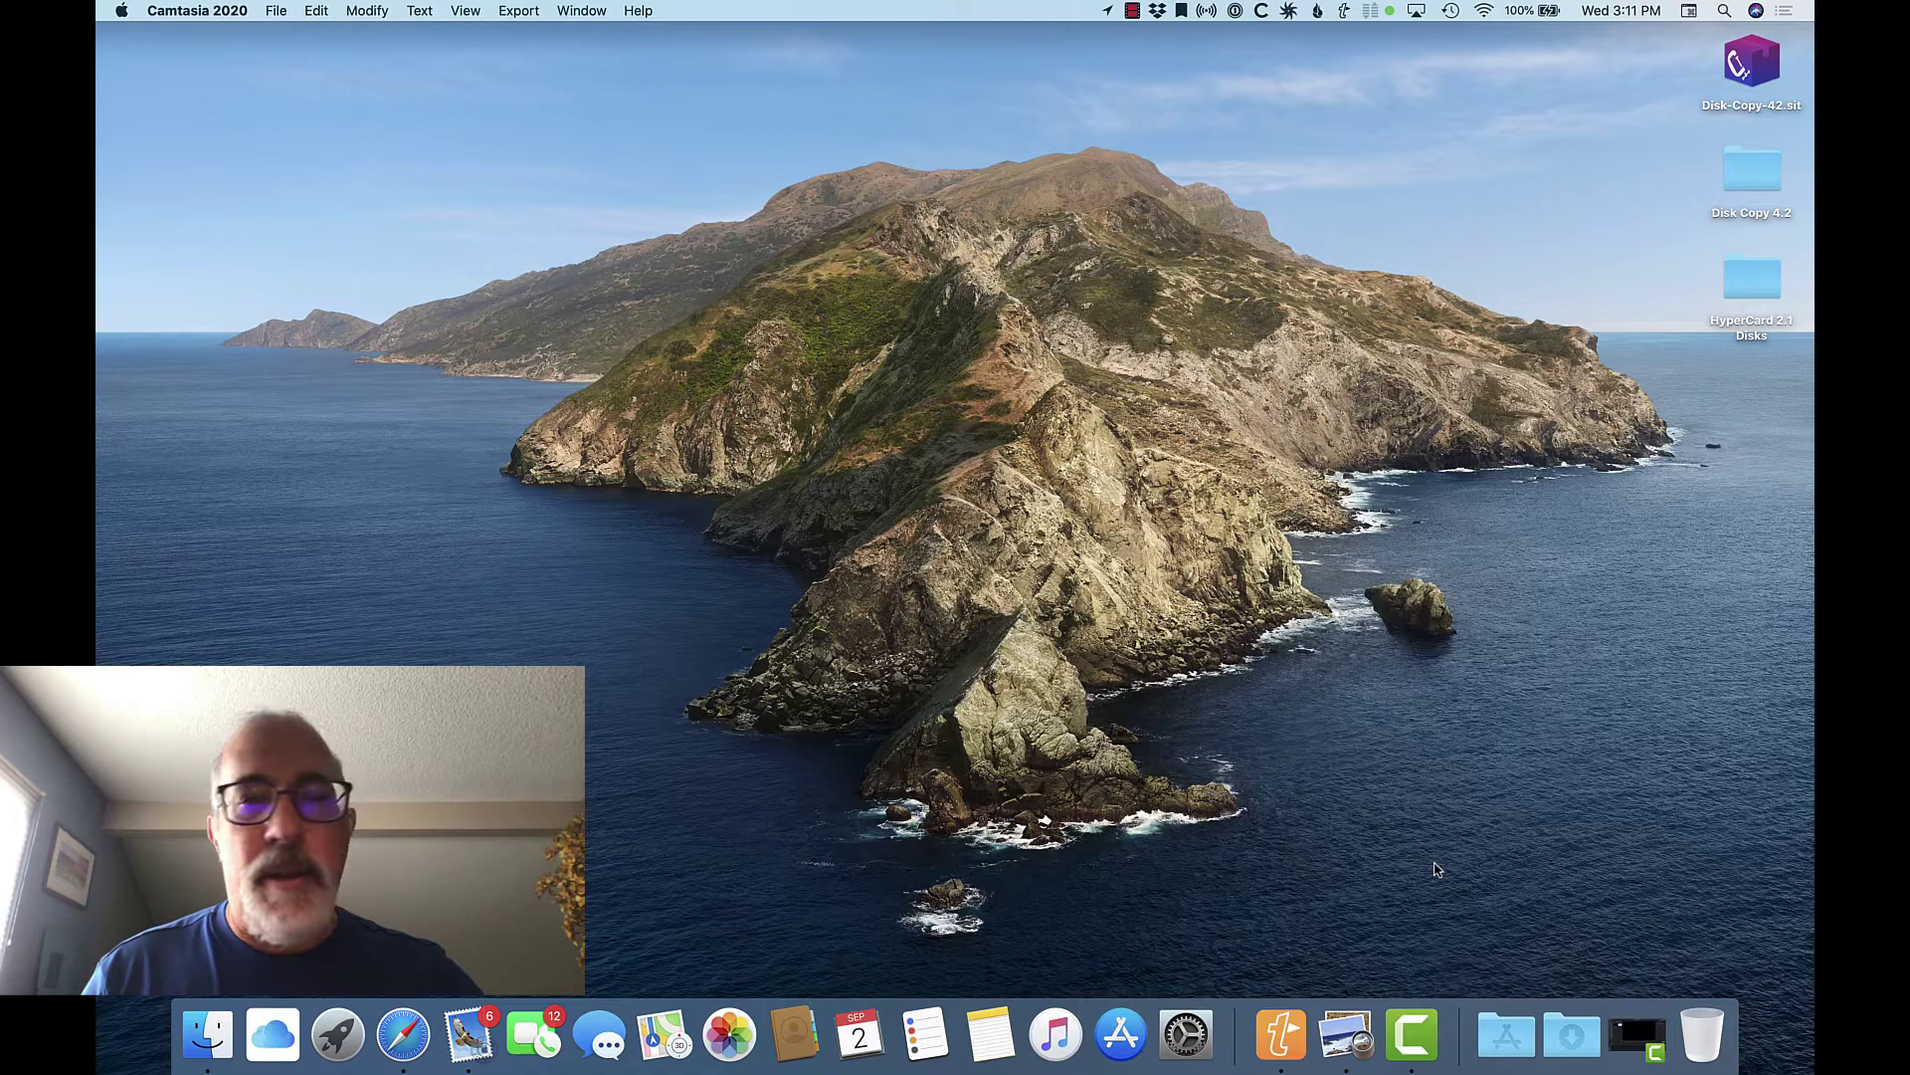
Step: Launch Dictionary from the Applications stack and keep its icon in the Dock
click(1510, 1034)
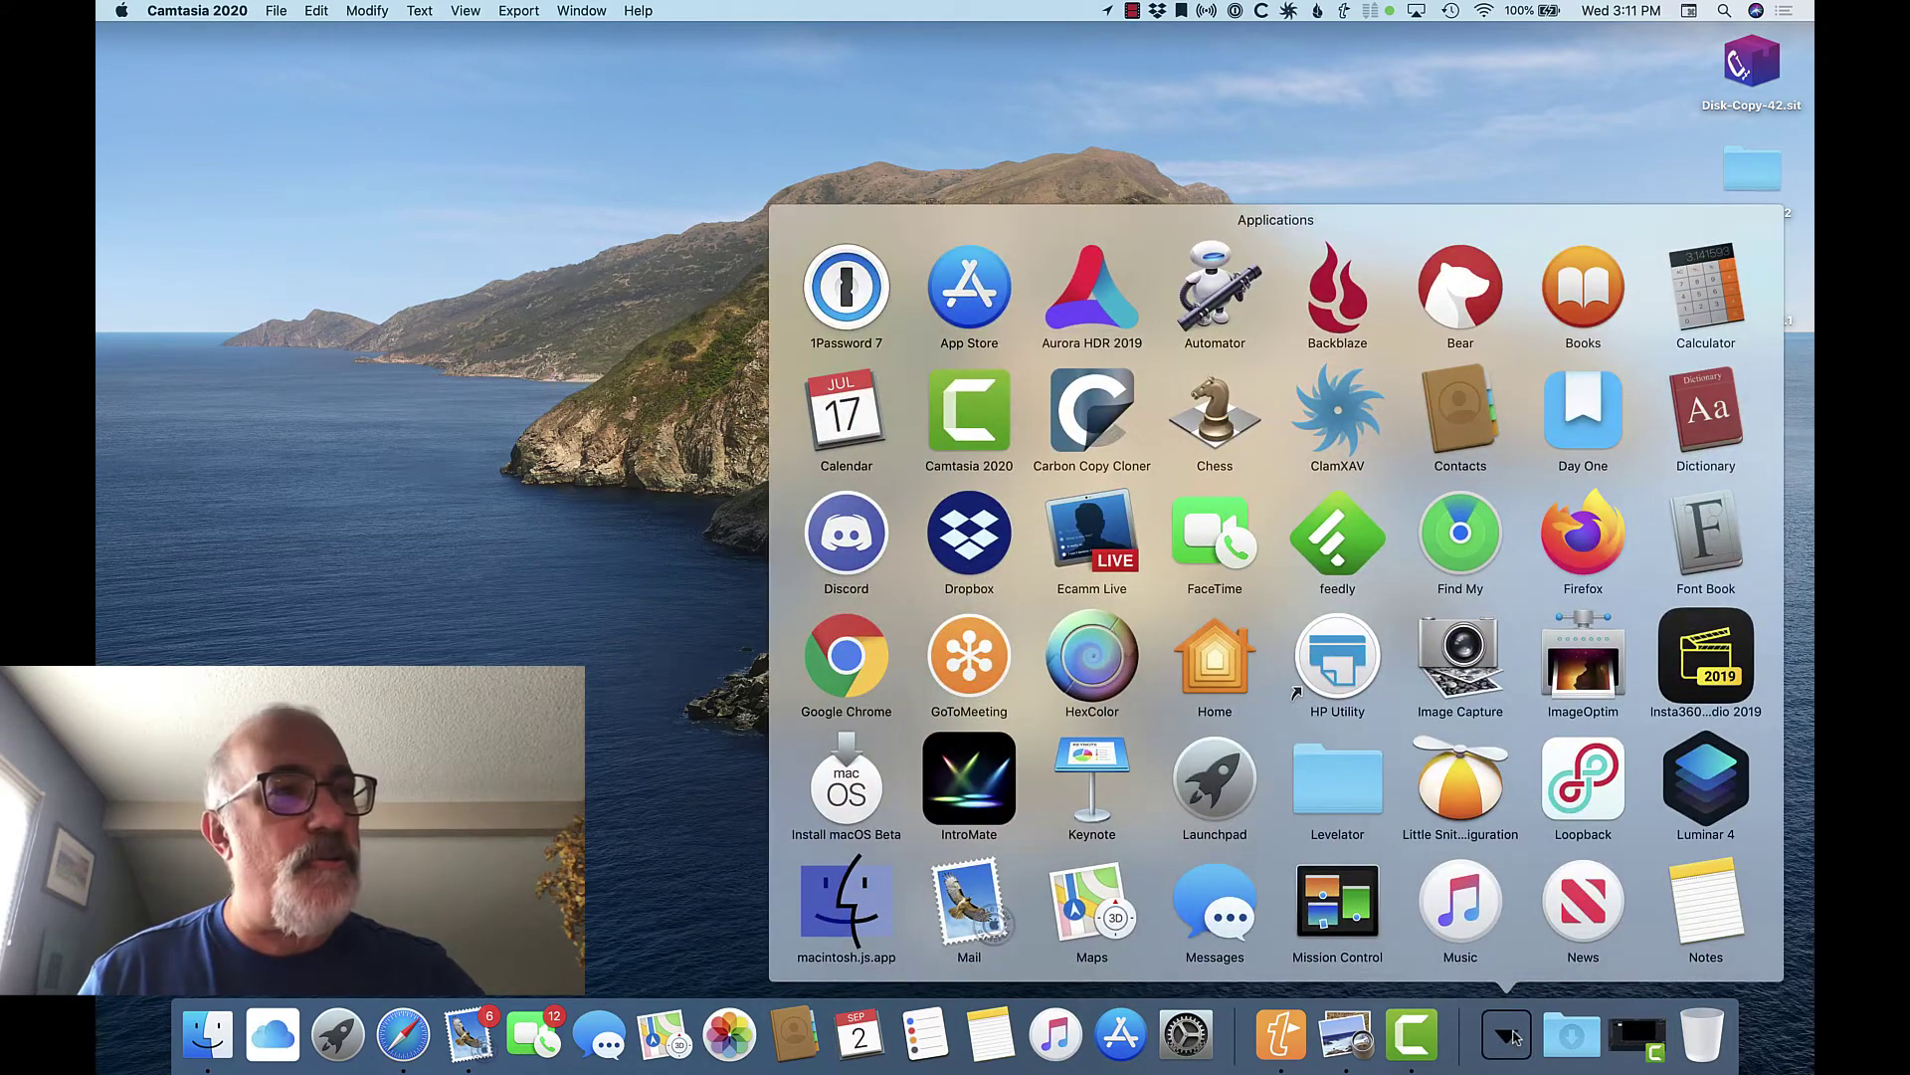
click(1711, 425)
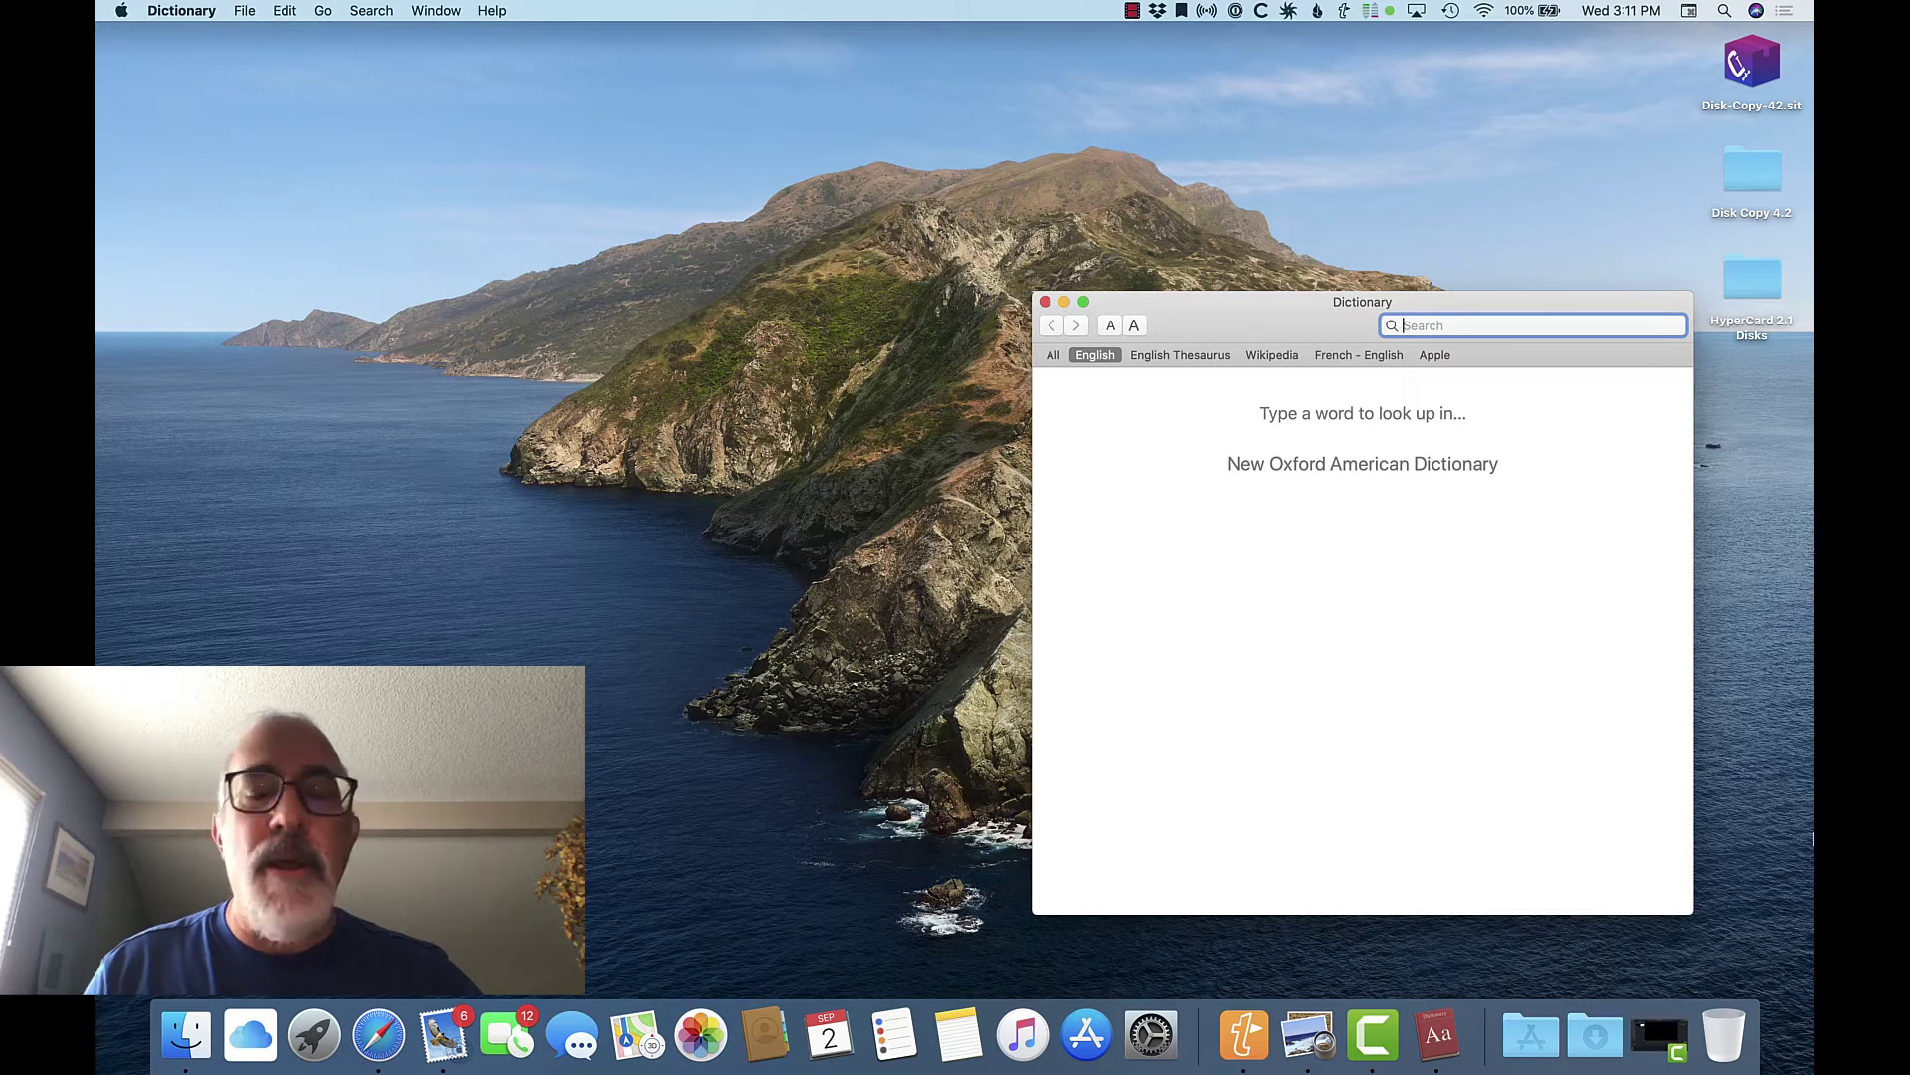
right_click(1455, 1038)
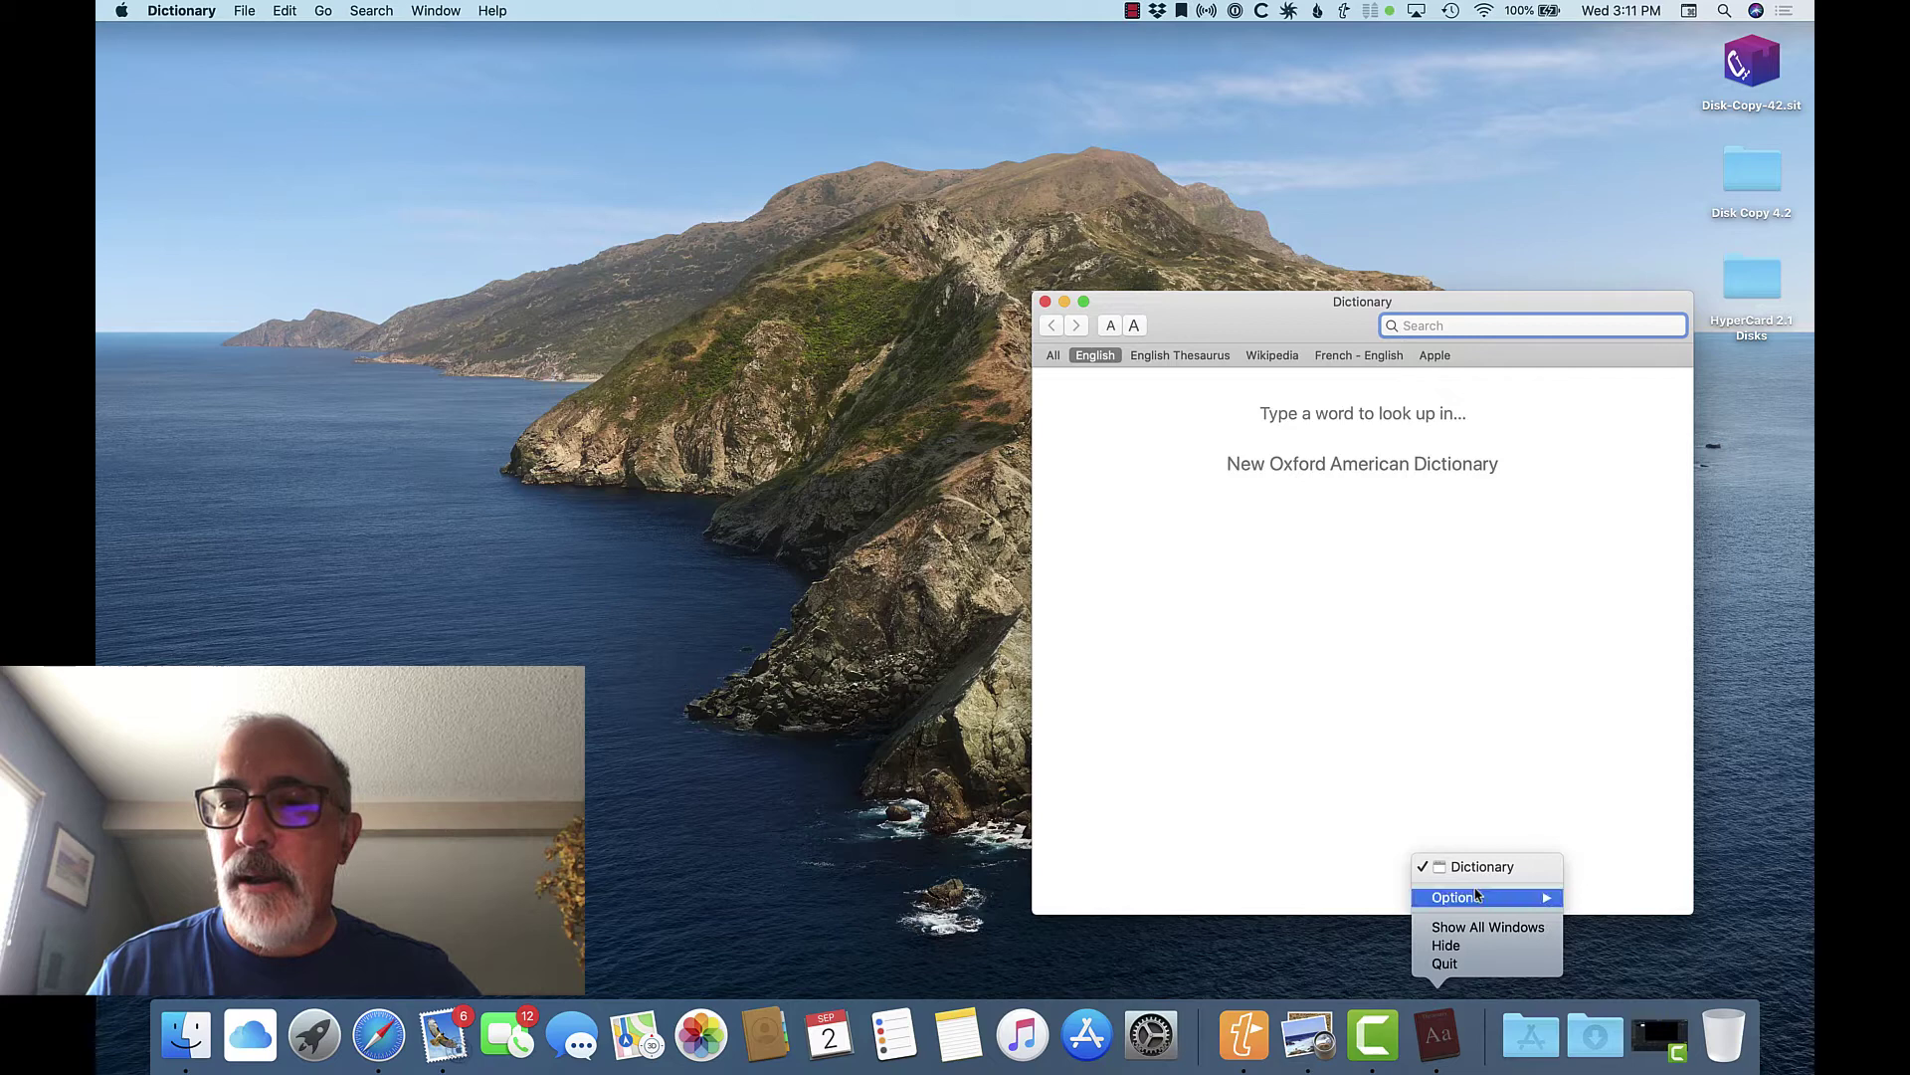
mouse_move(1484, 898)
click(1627, 898)
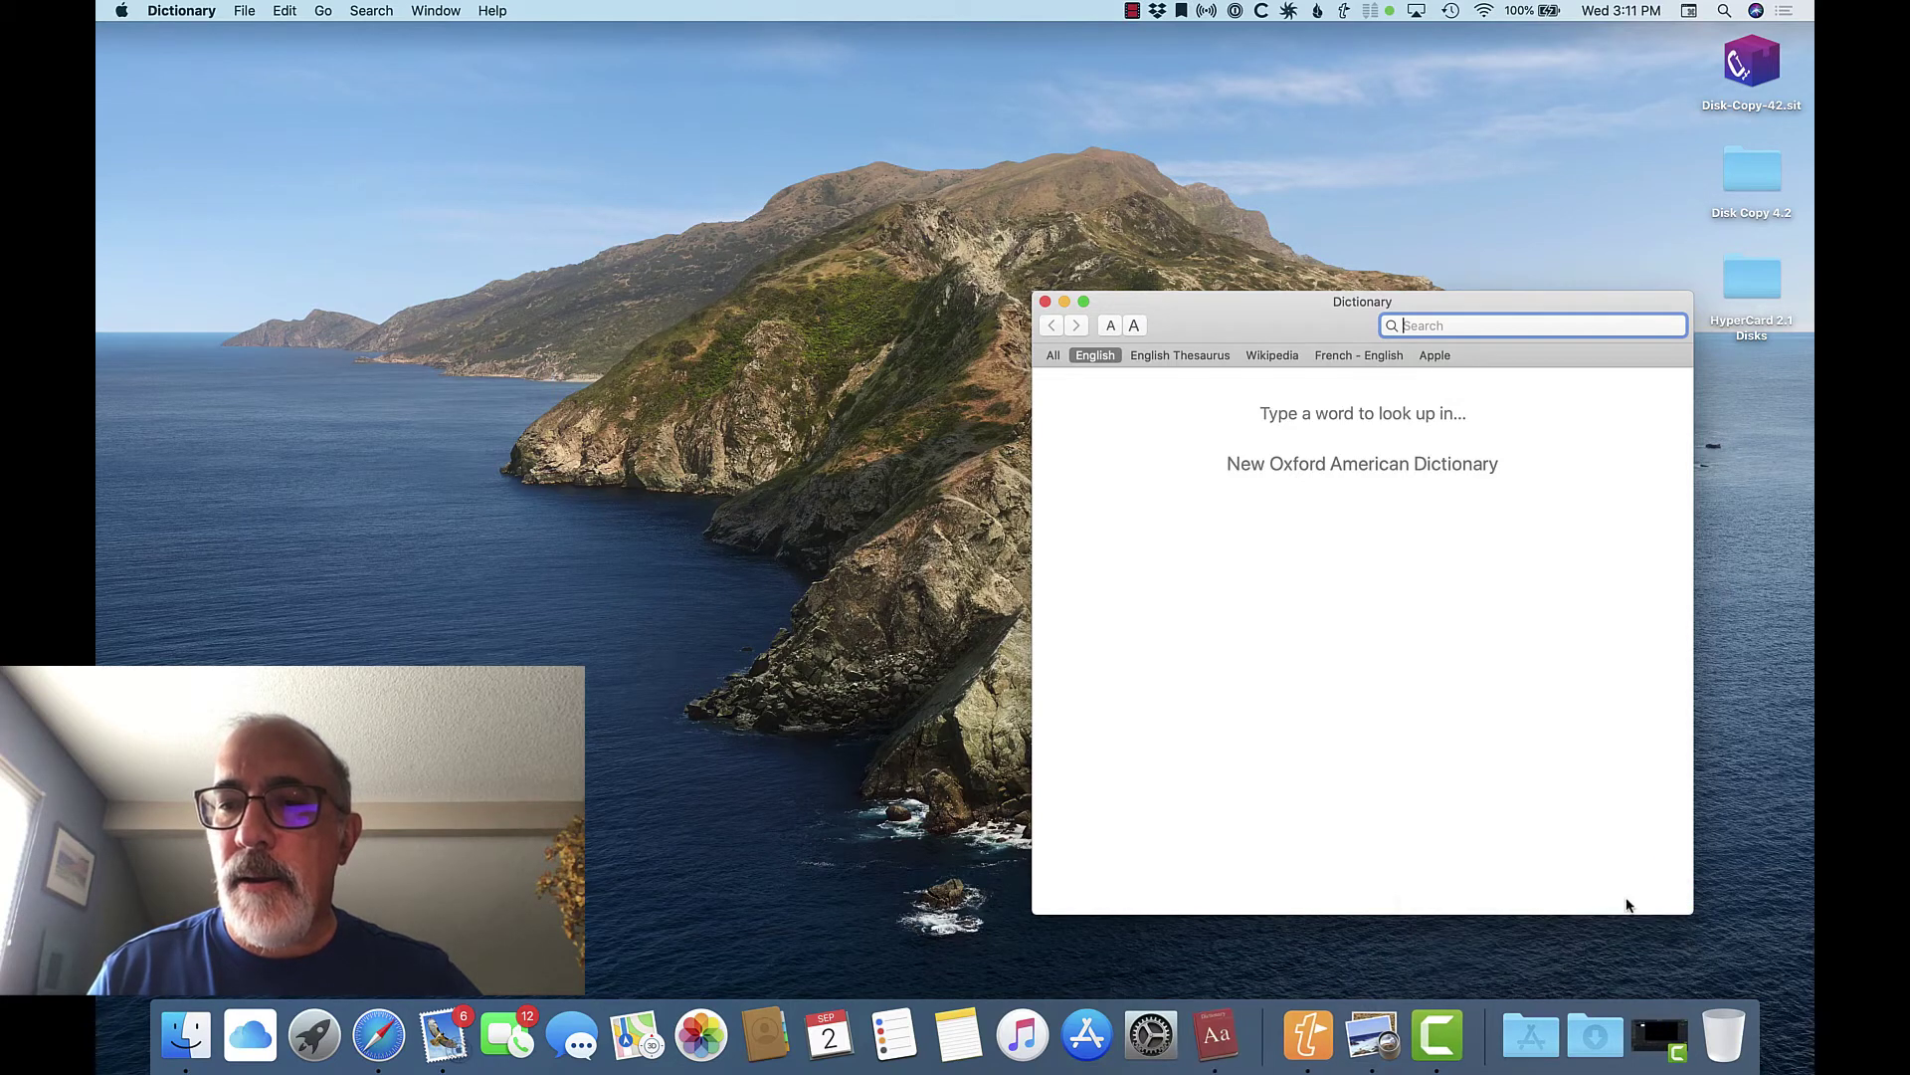
key(super+q)
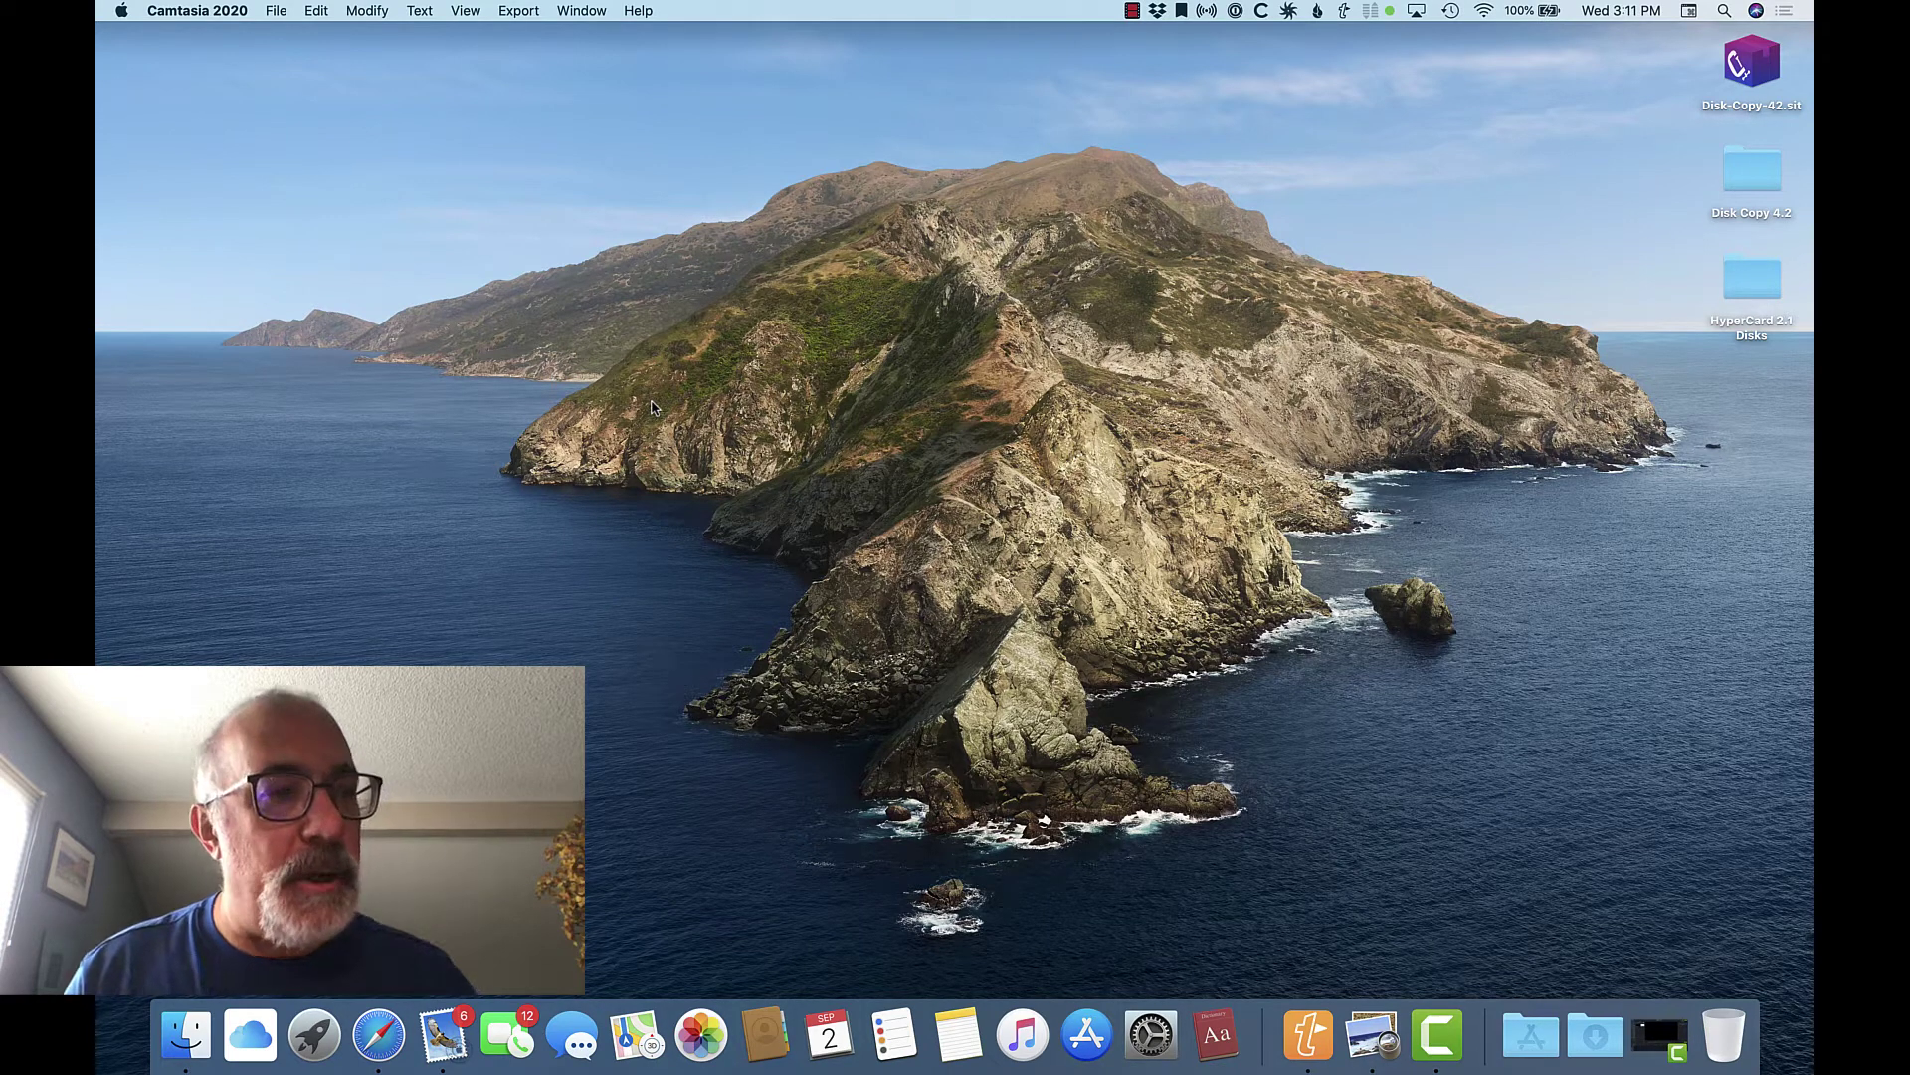
key(super+space)
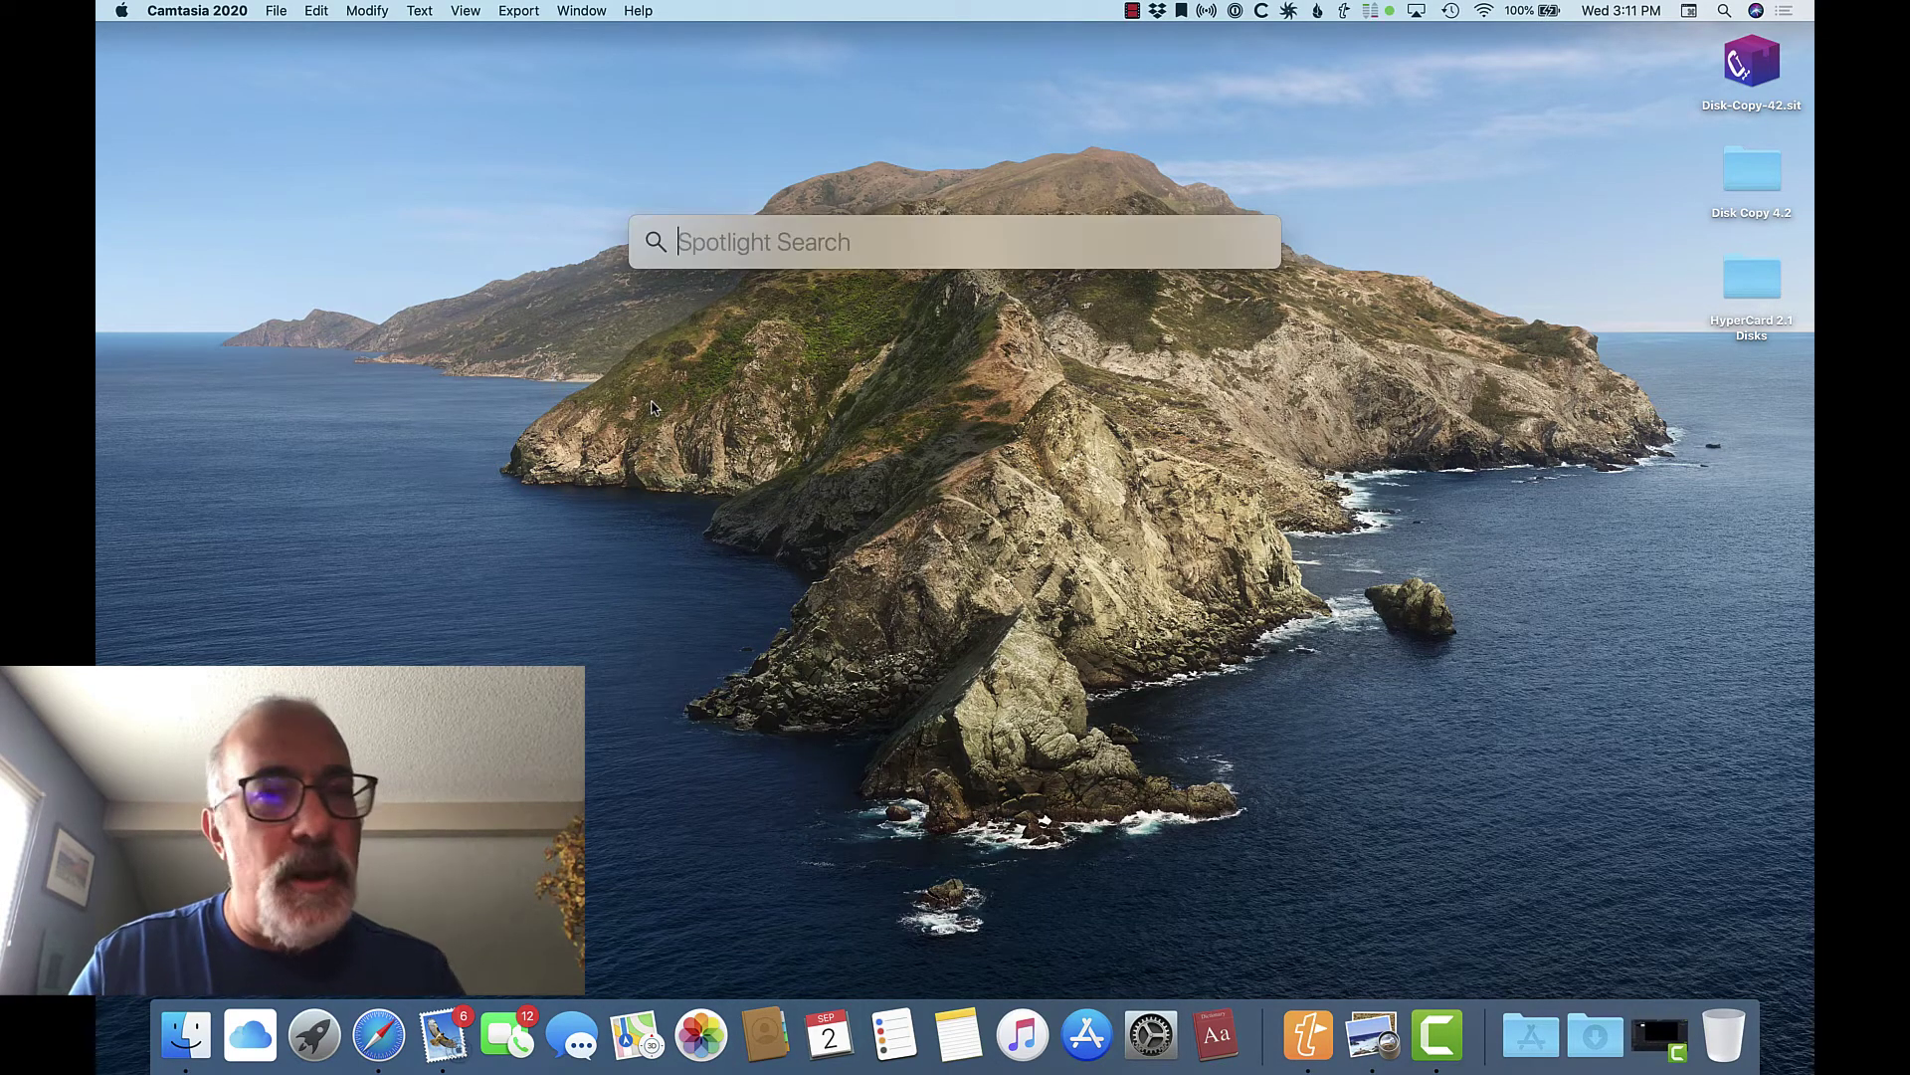
text(dict)
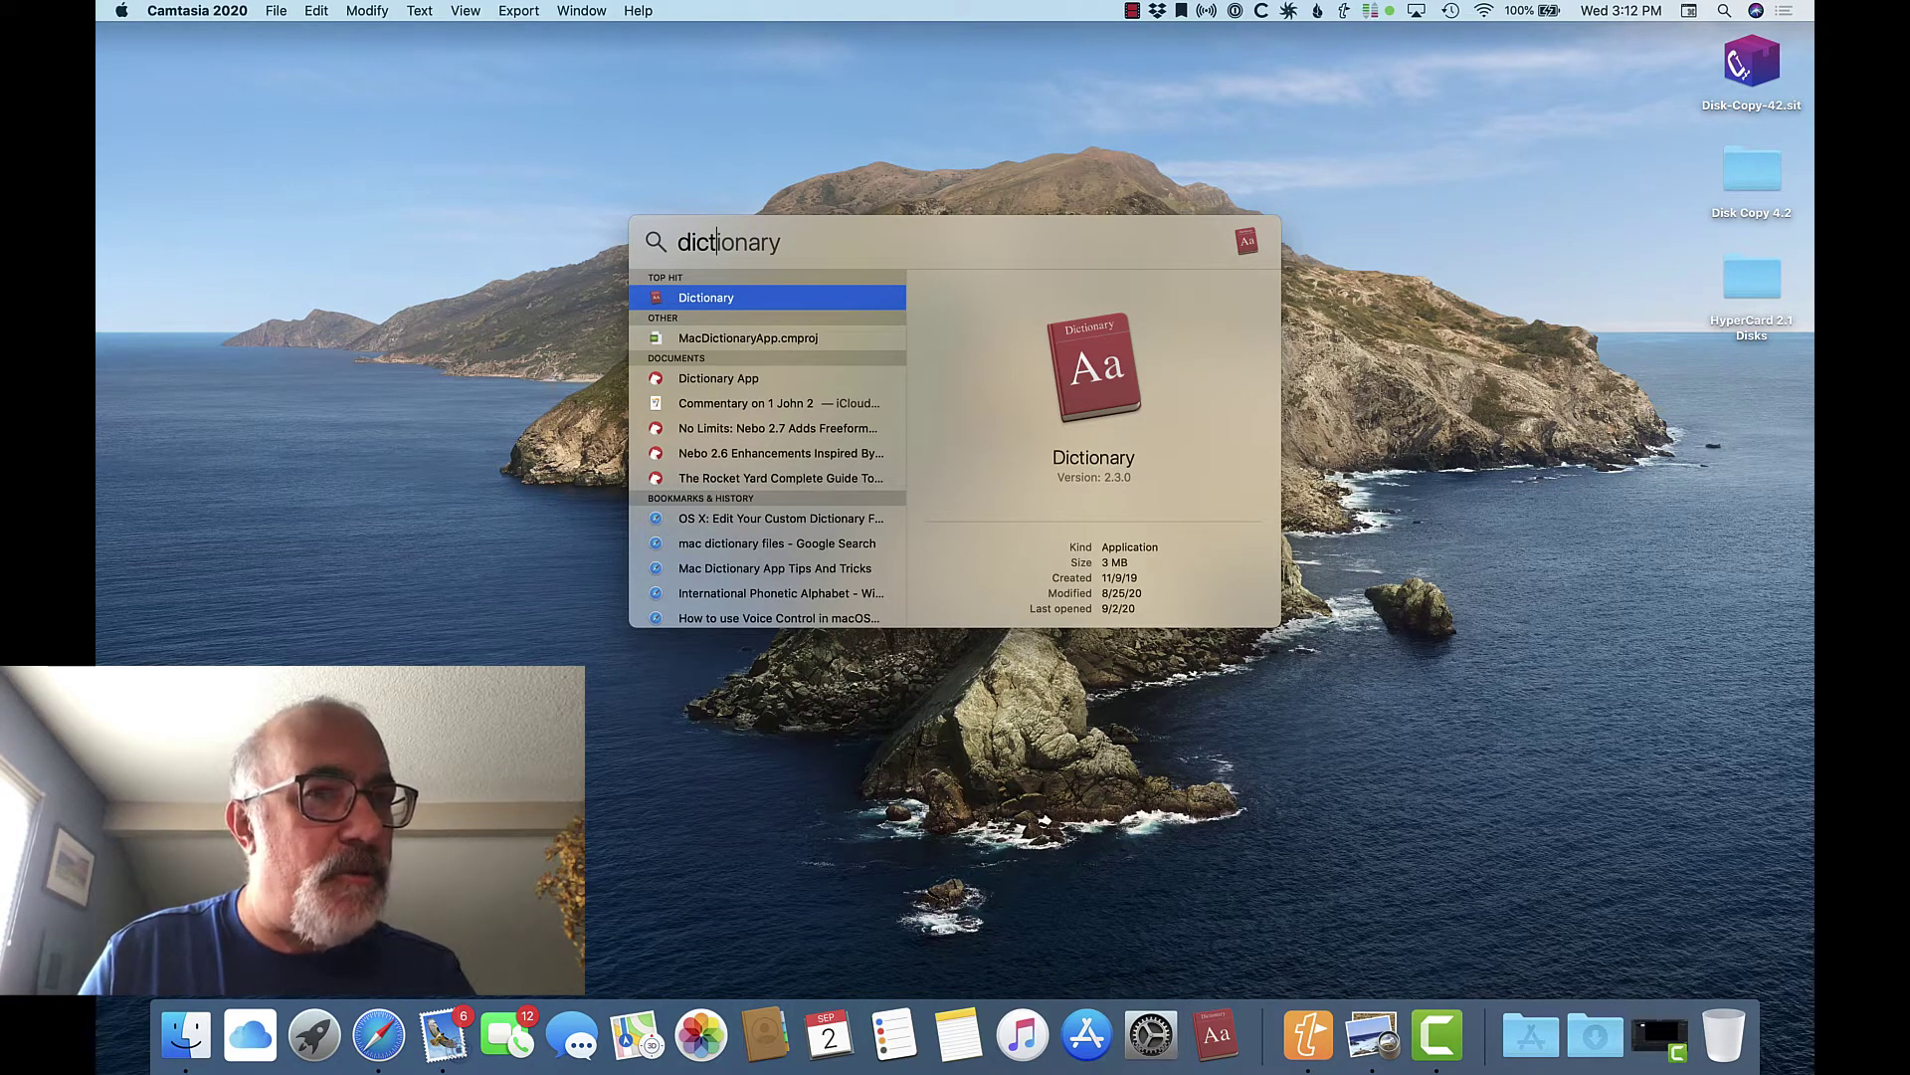
key(Return)
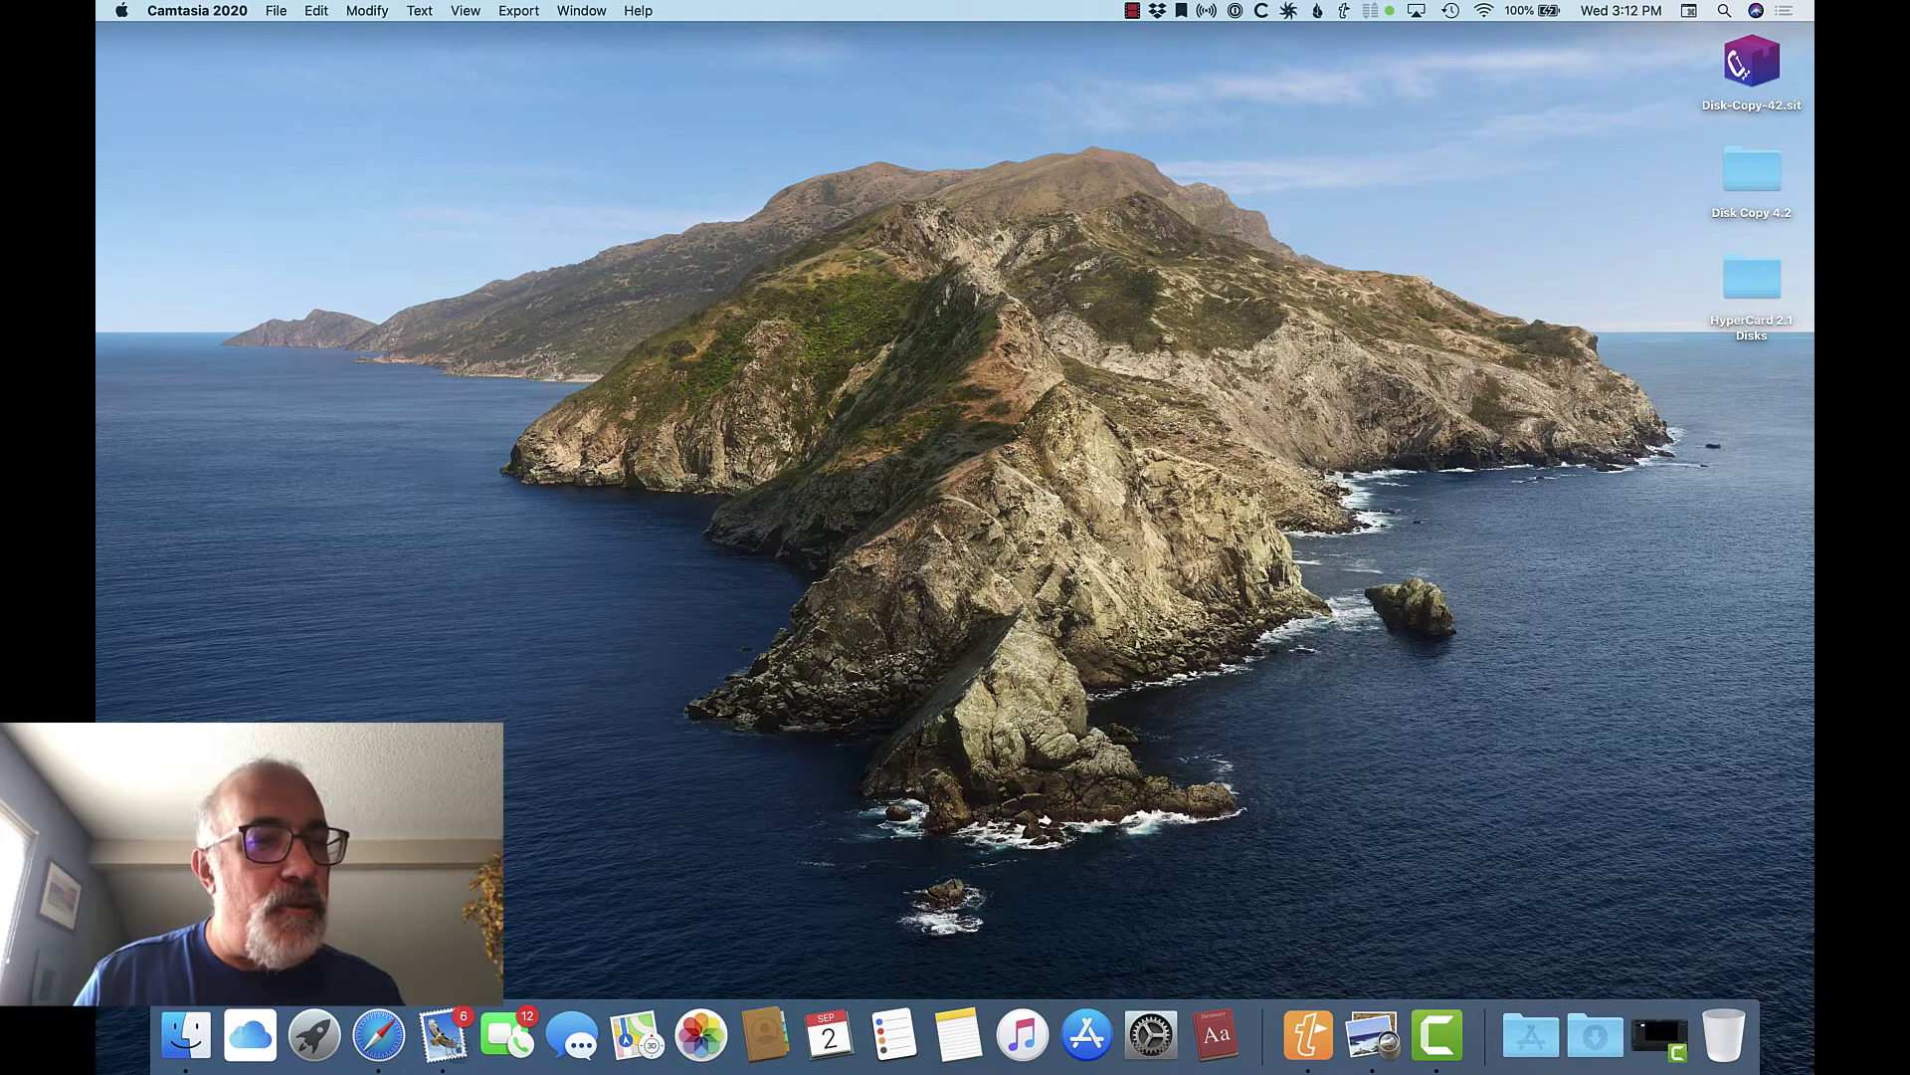
Step: Search Launchpad for 'd' and open Dictionary from the results
click(311, 1039)
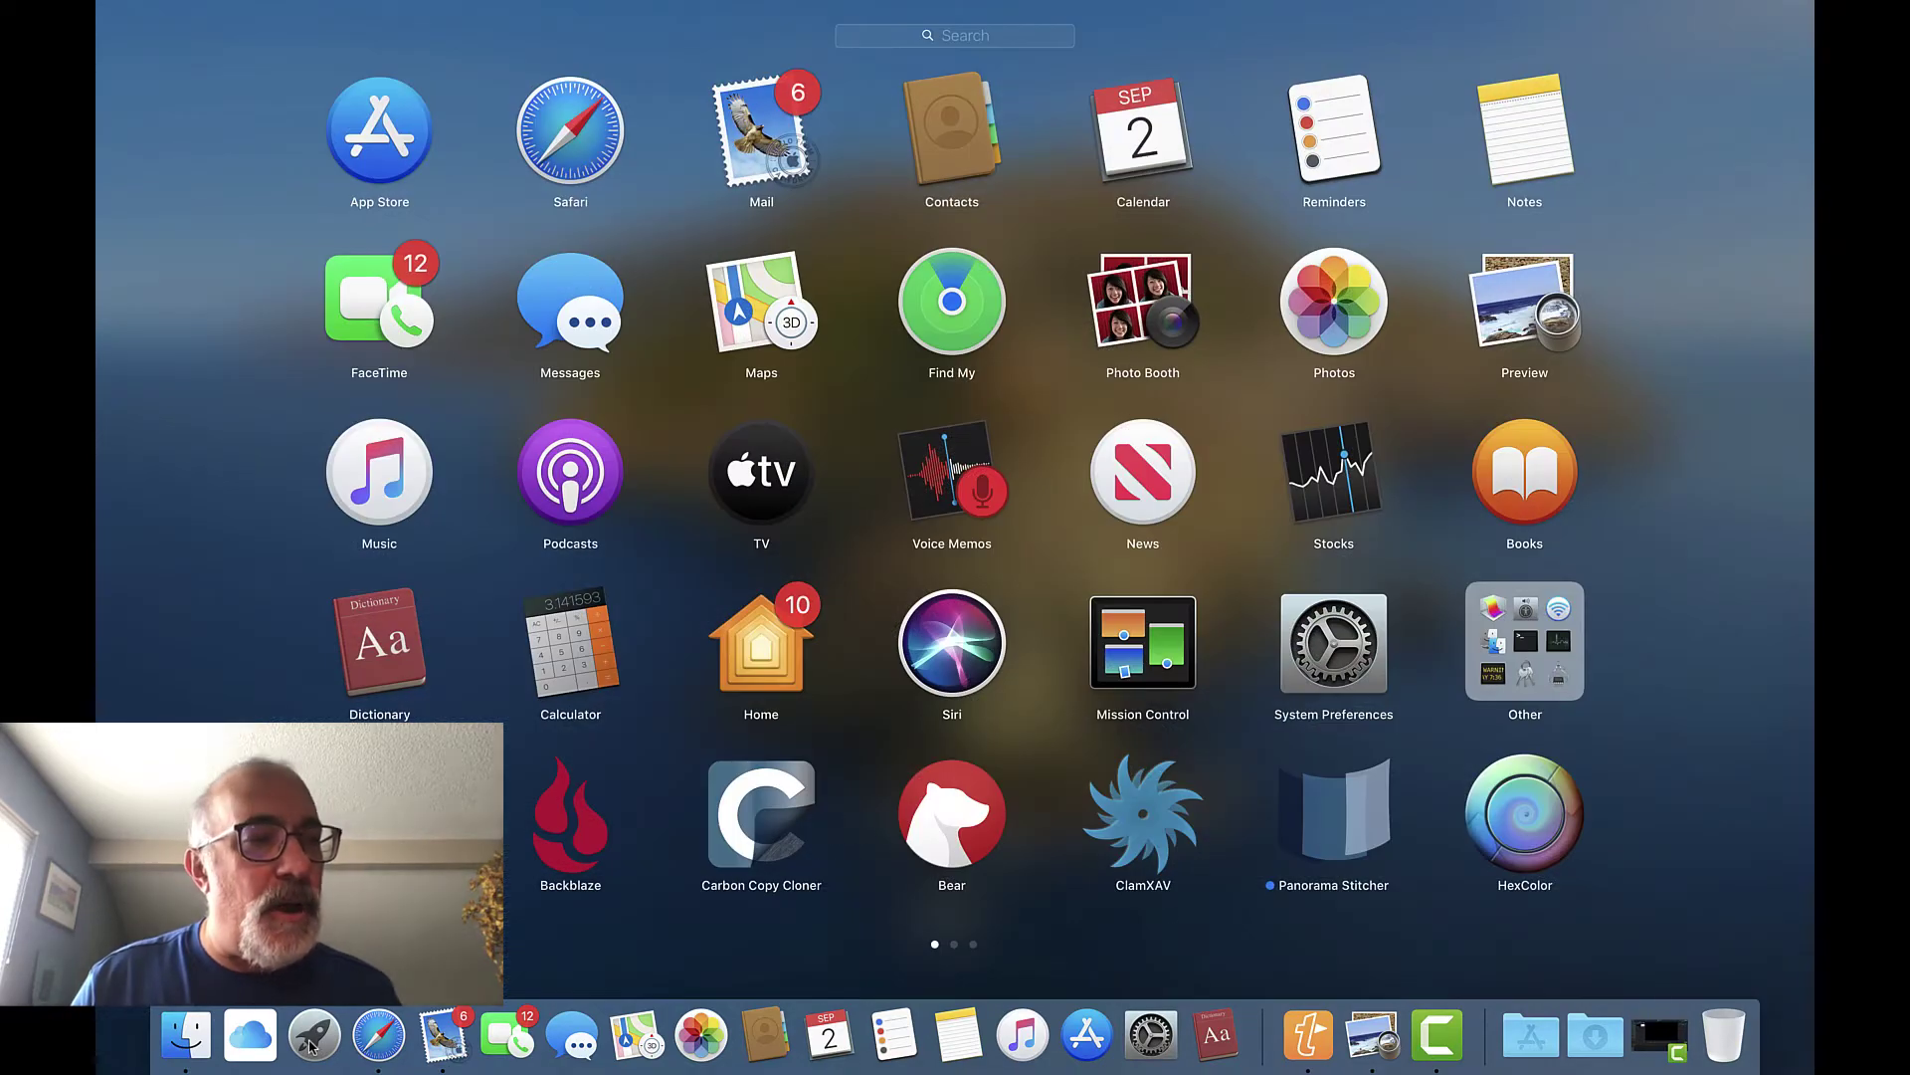
text(d)
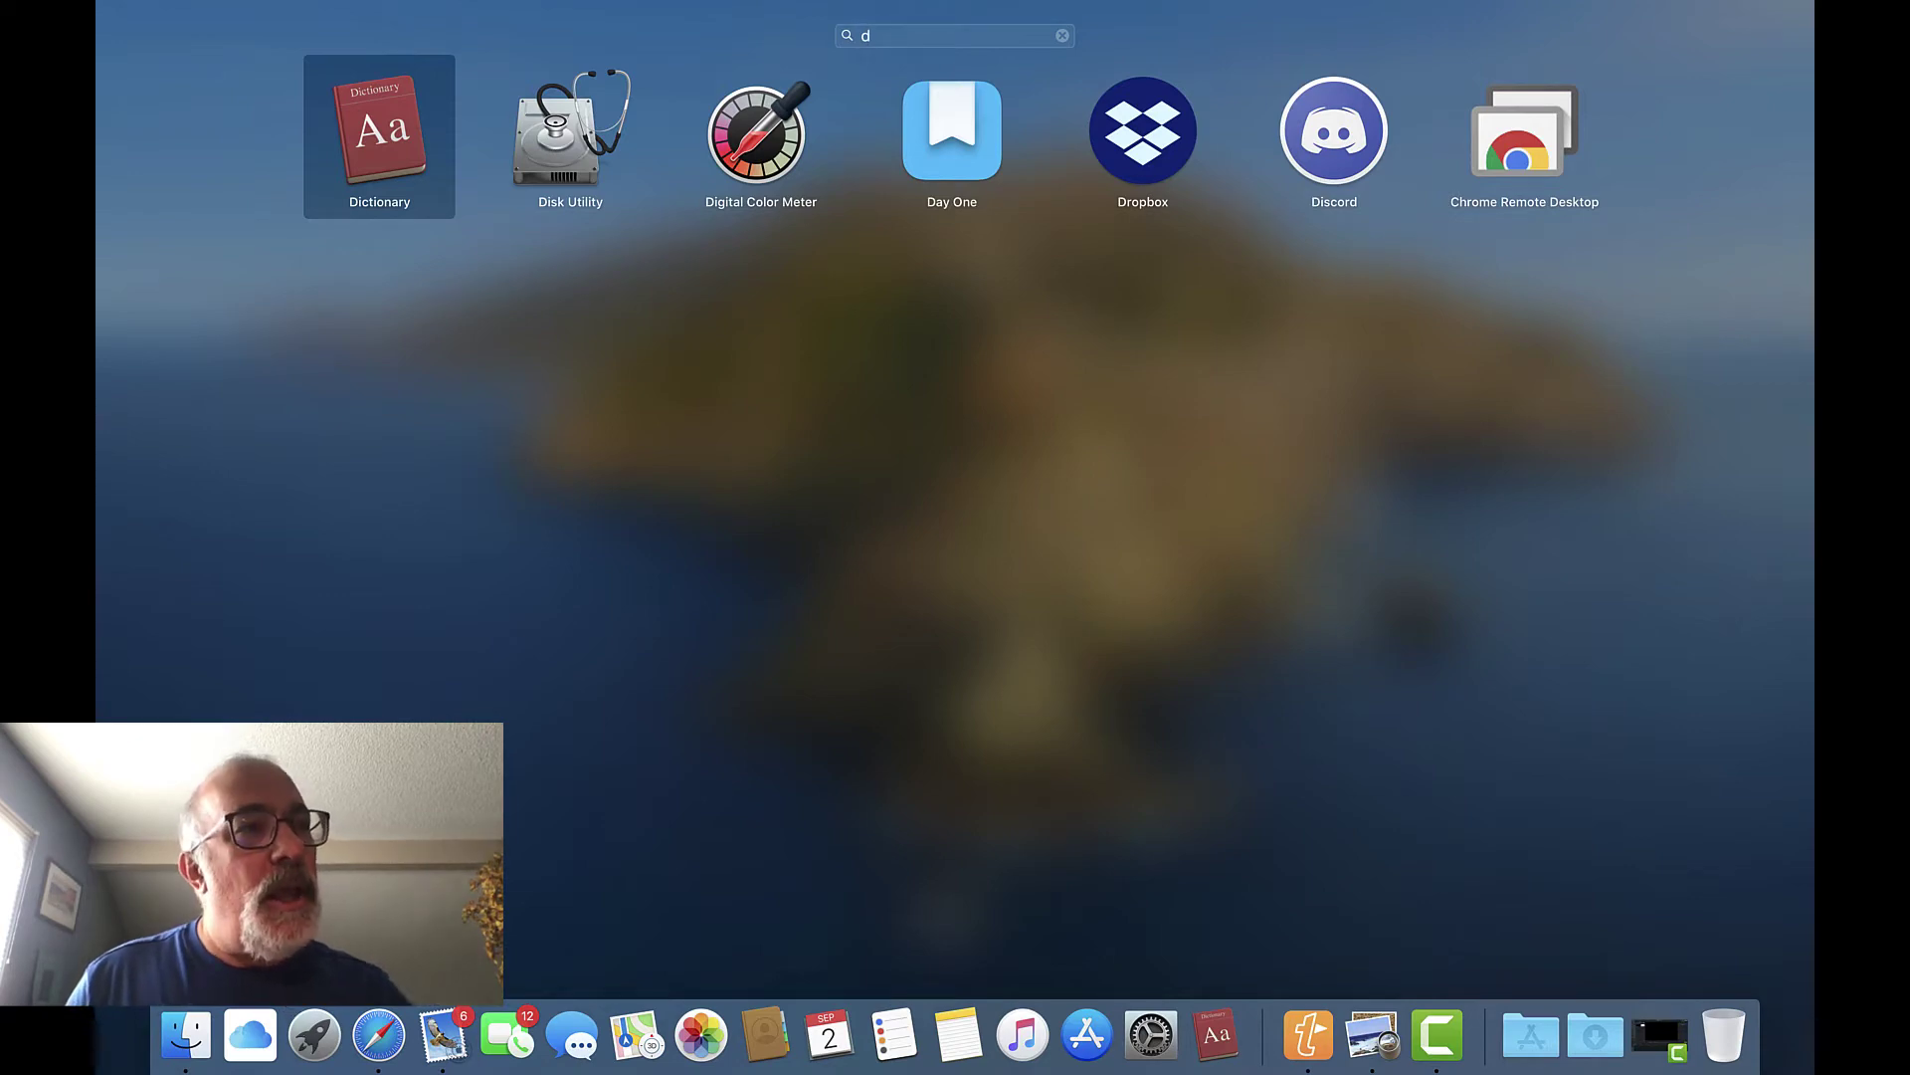
click(368, 142)
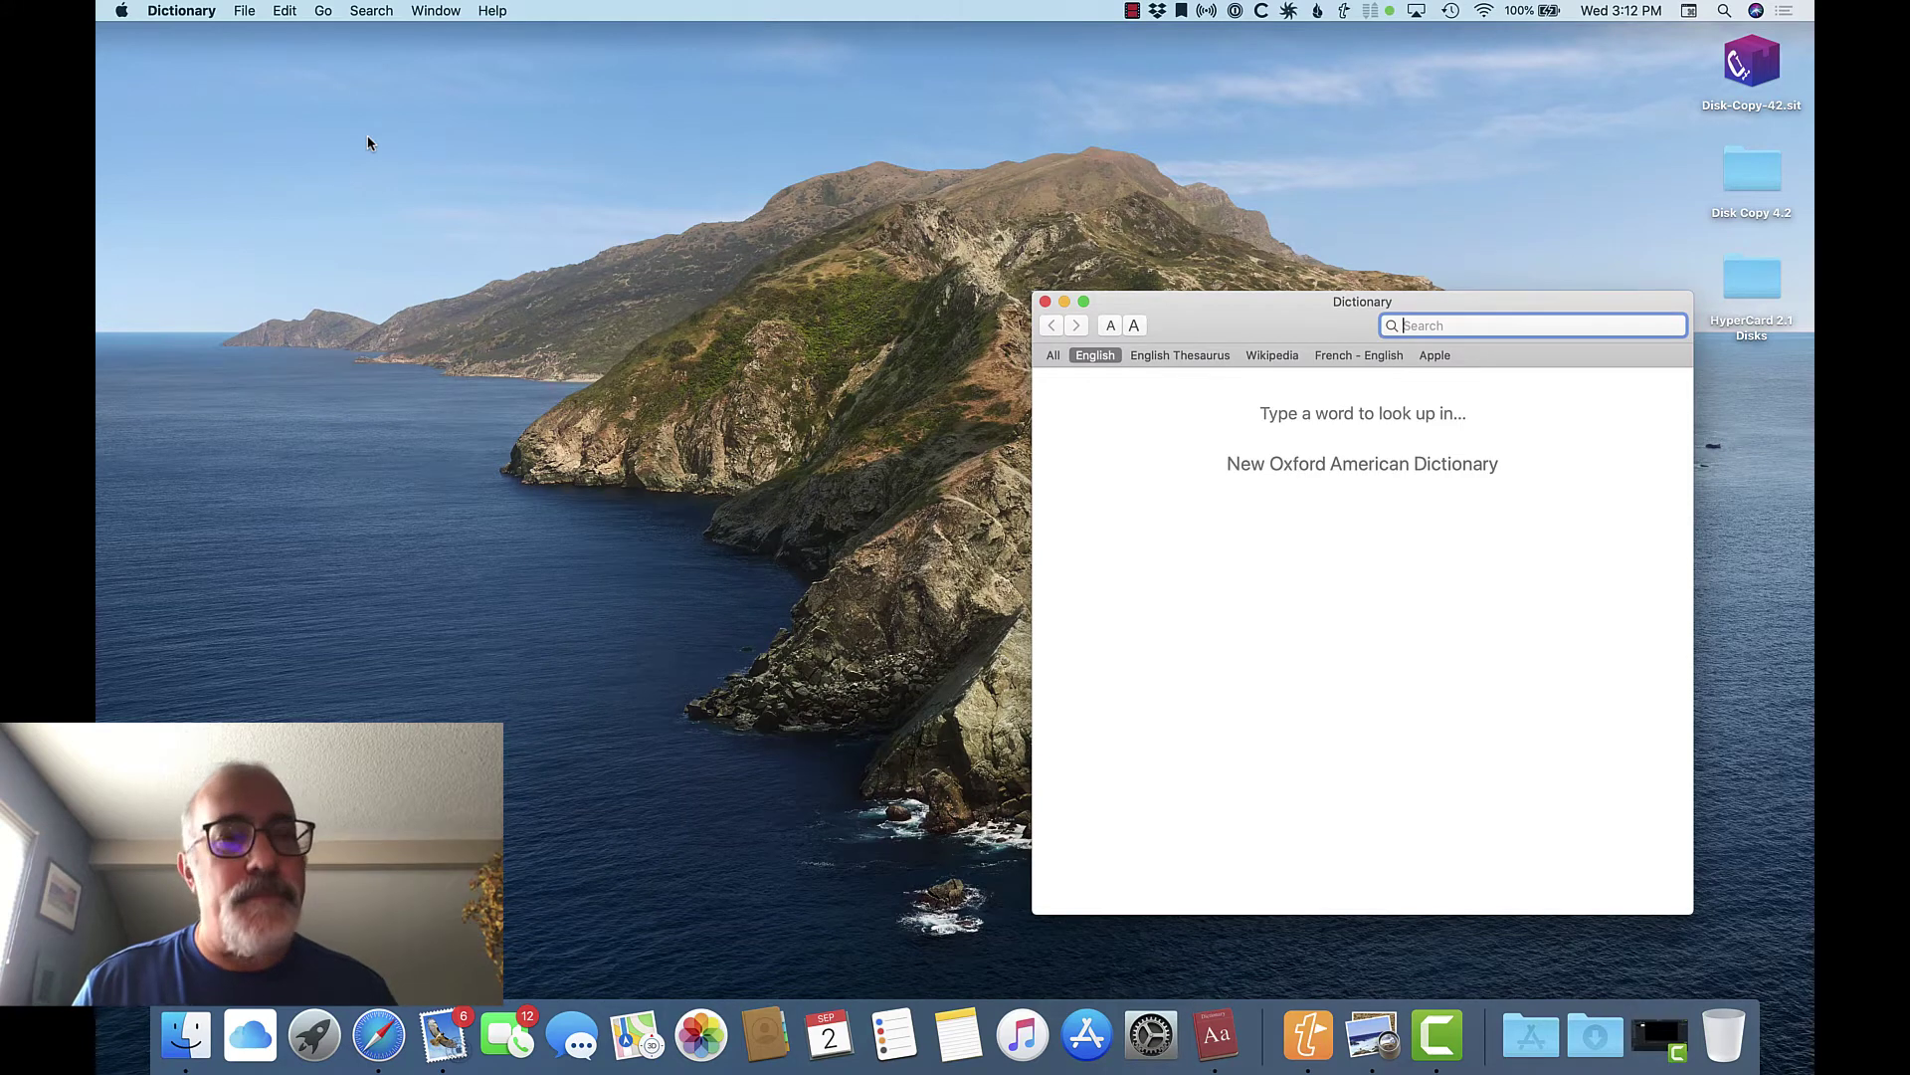
Step: Quit and relaunch Dictionary, then set the source bar to All
key(super+q)
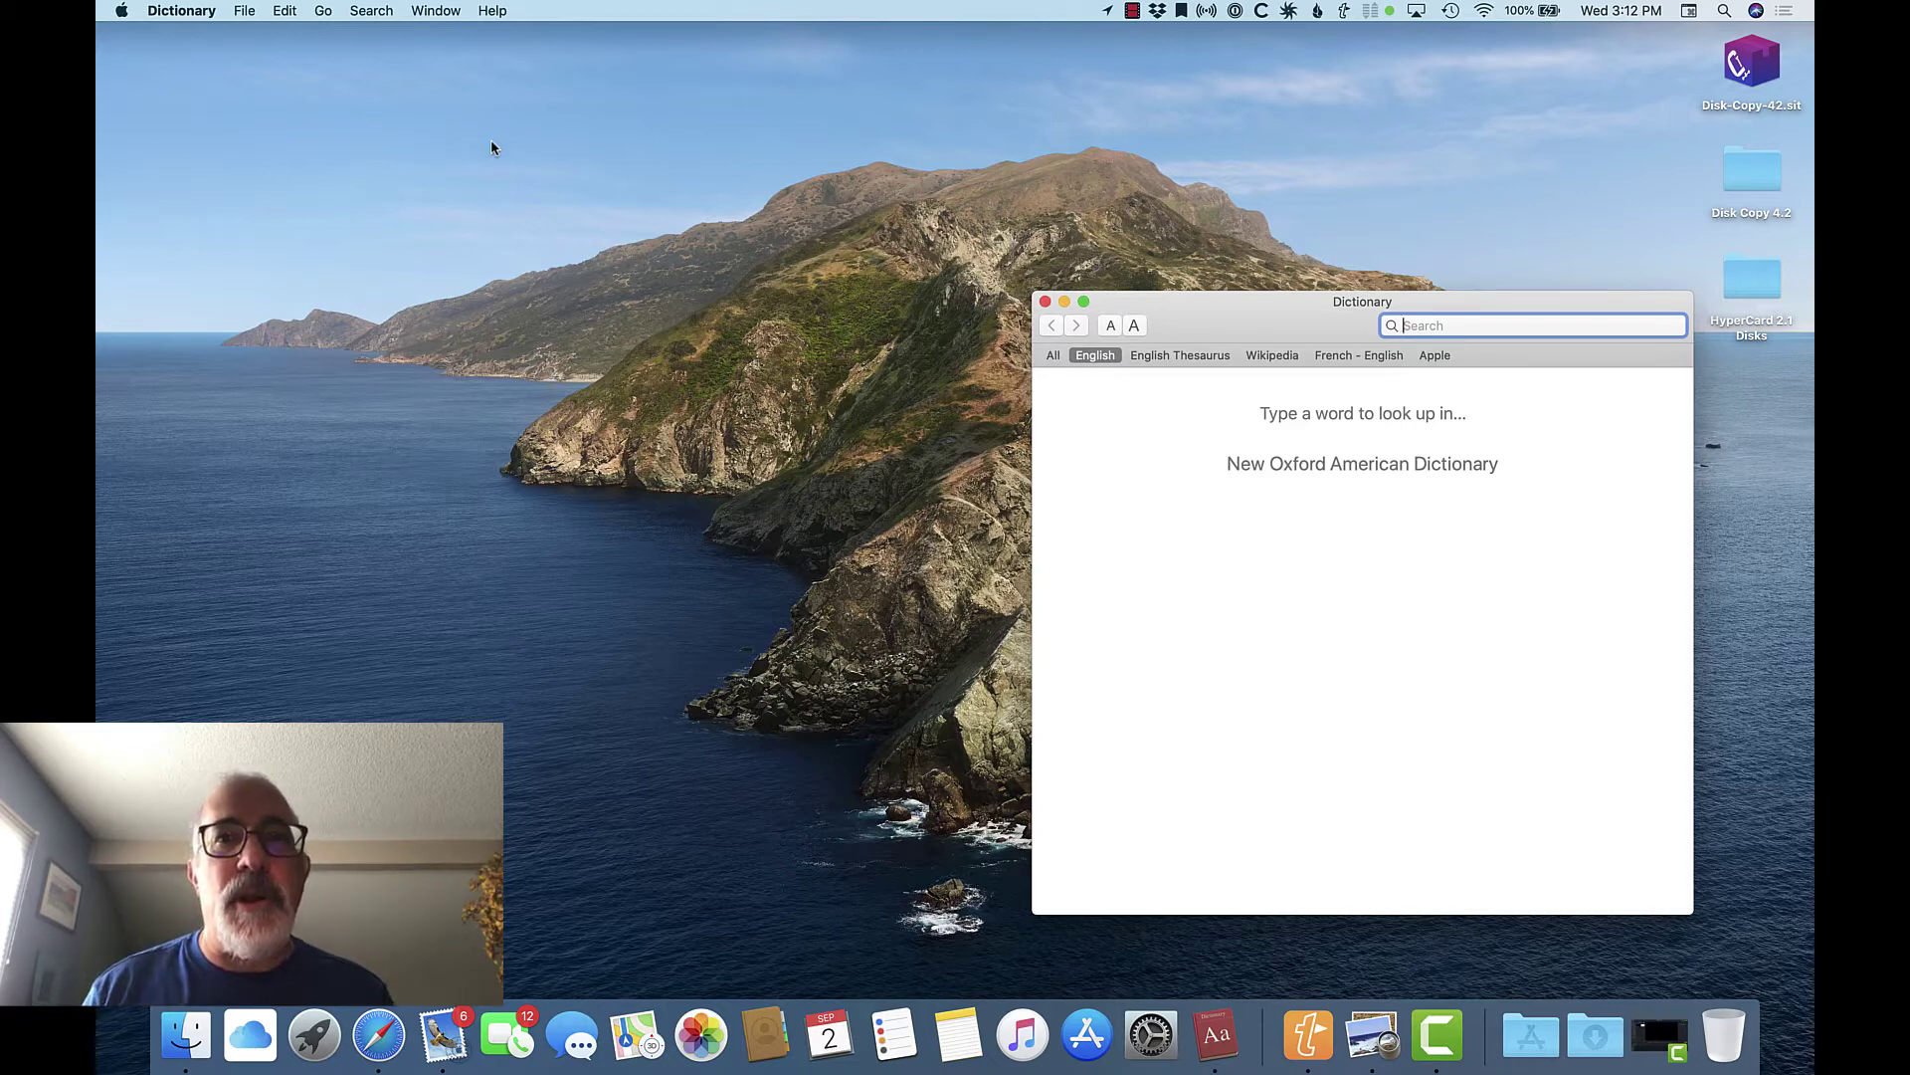
click(1055, 355)
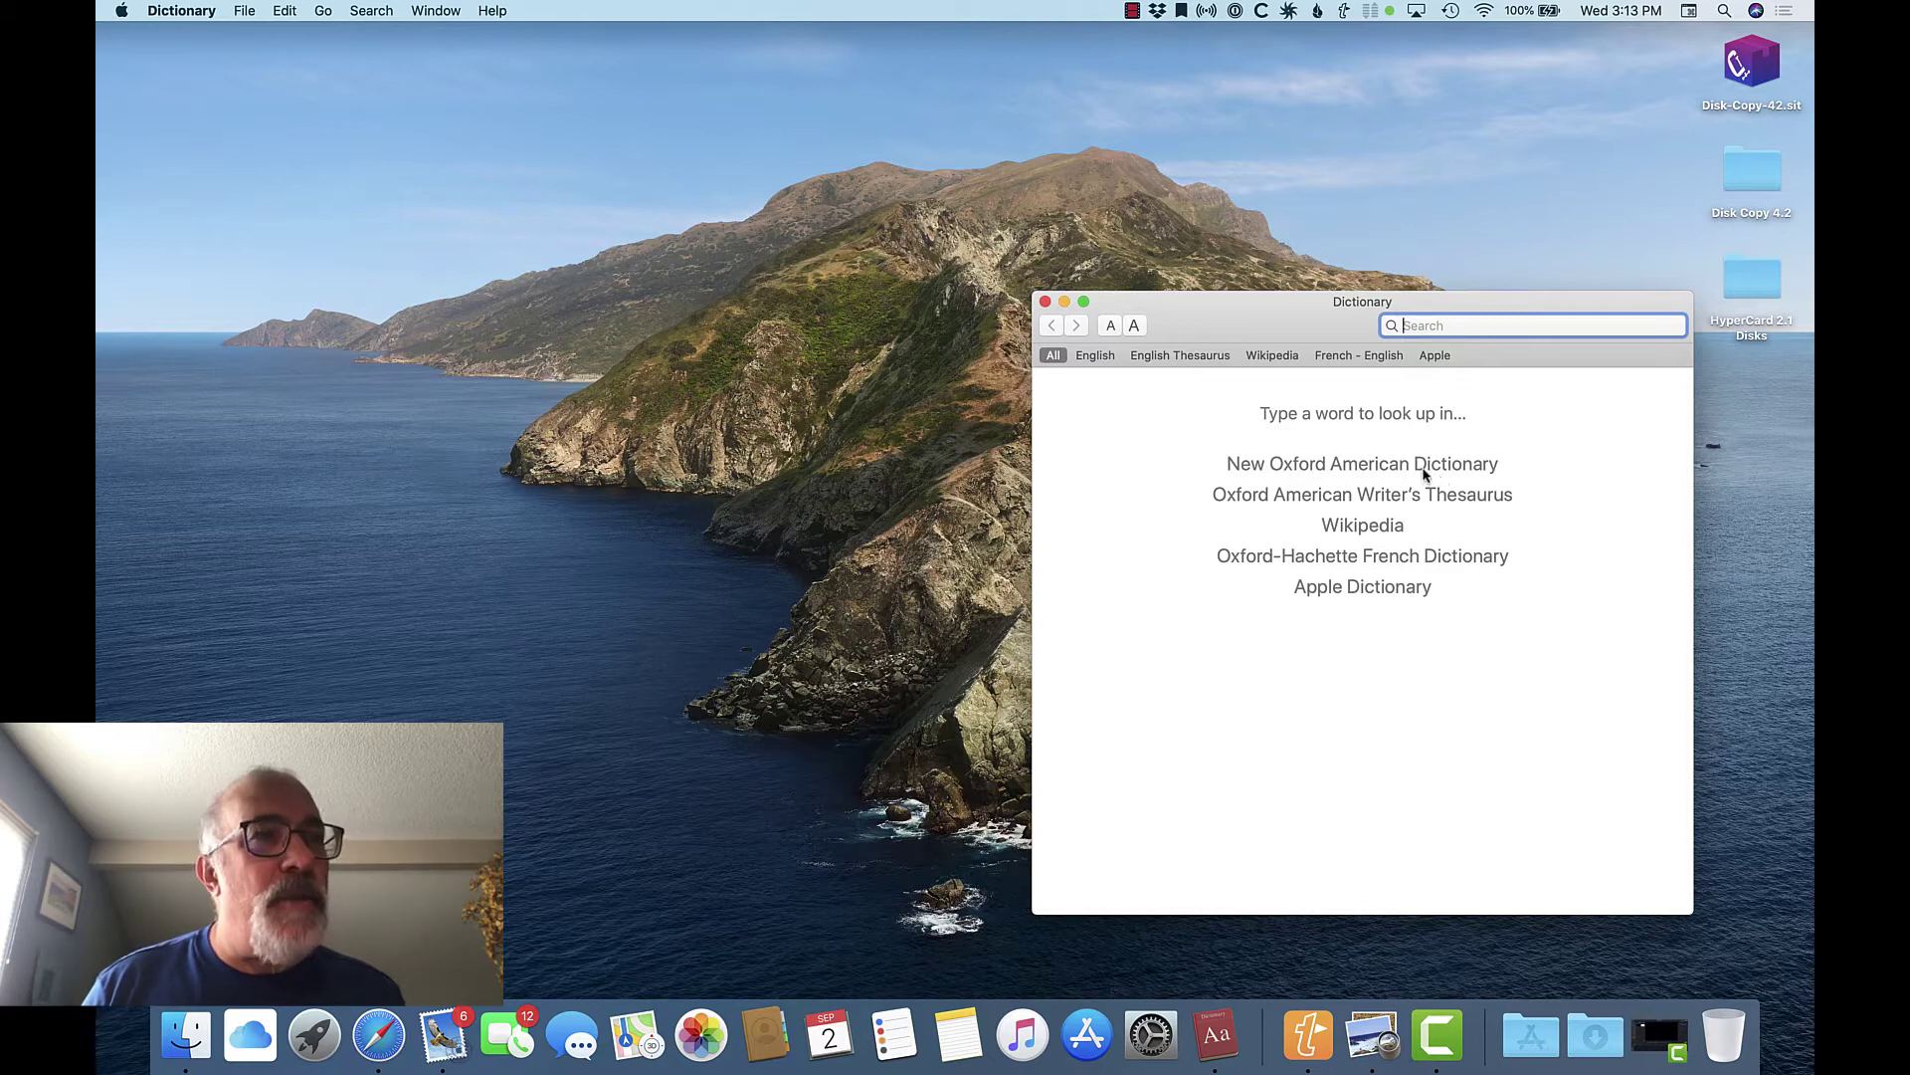
Step: Enable the Oxford-Hachette French Dictionary (French-English) source in Dictionary Preferences
click(194, 18)
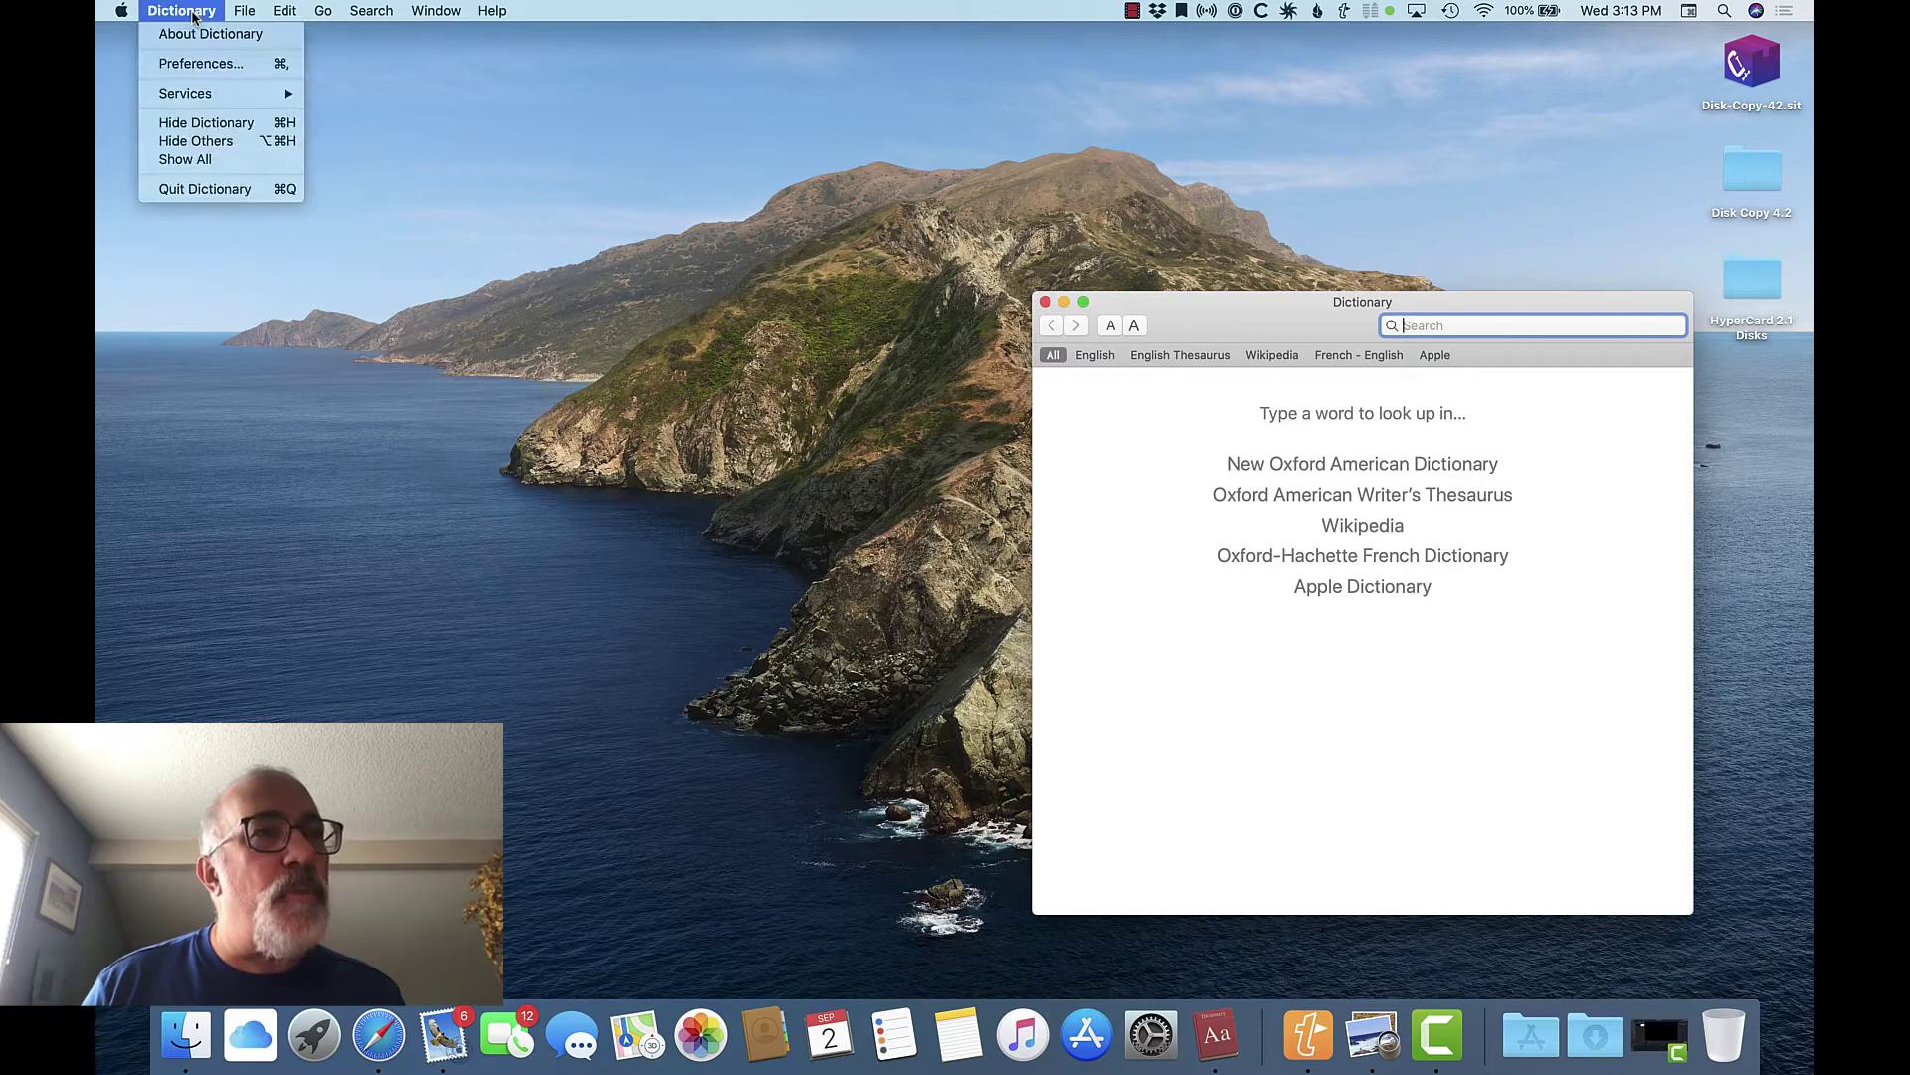
click(197, 67)
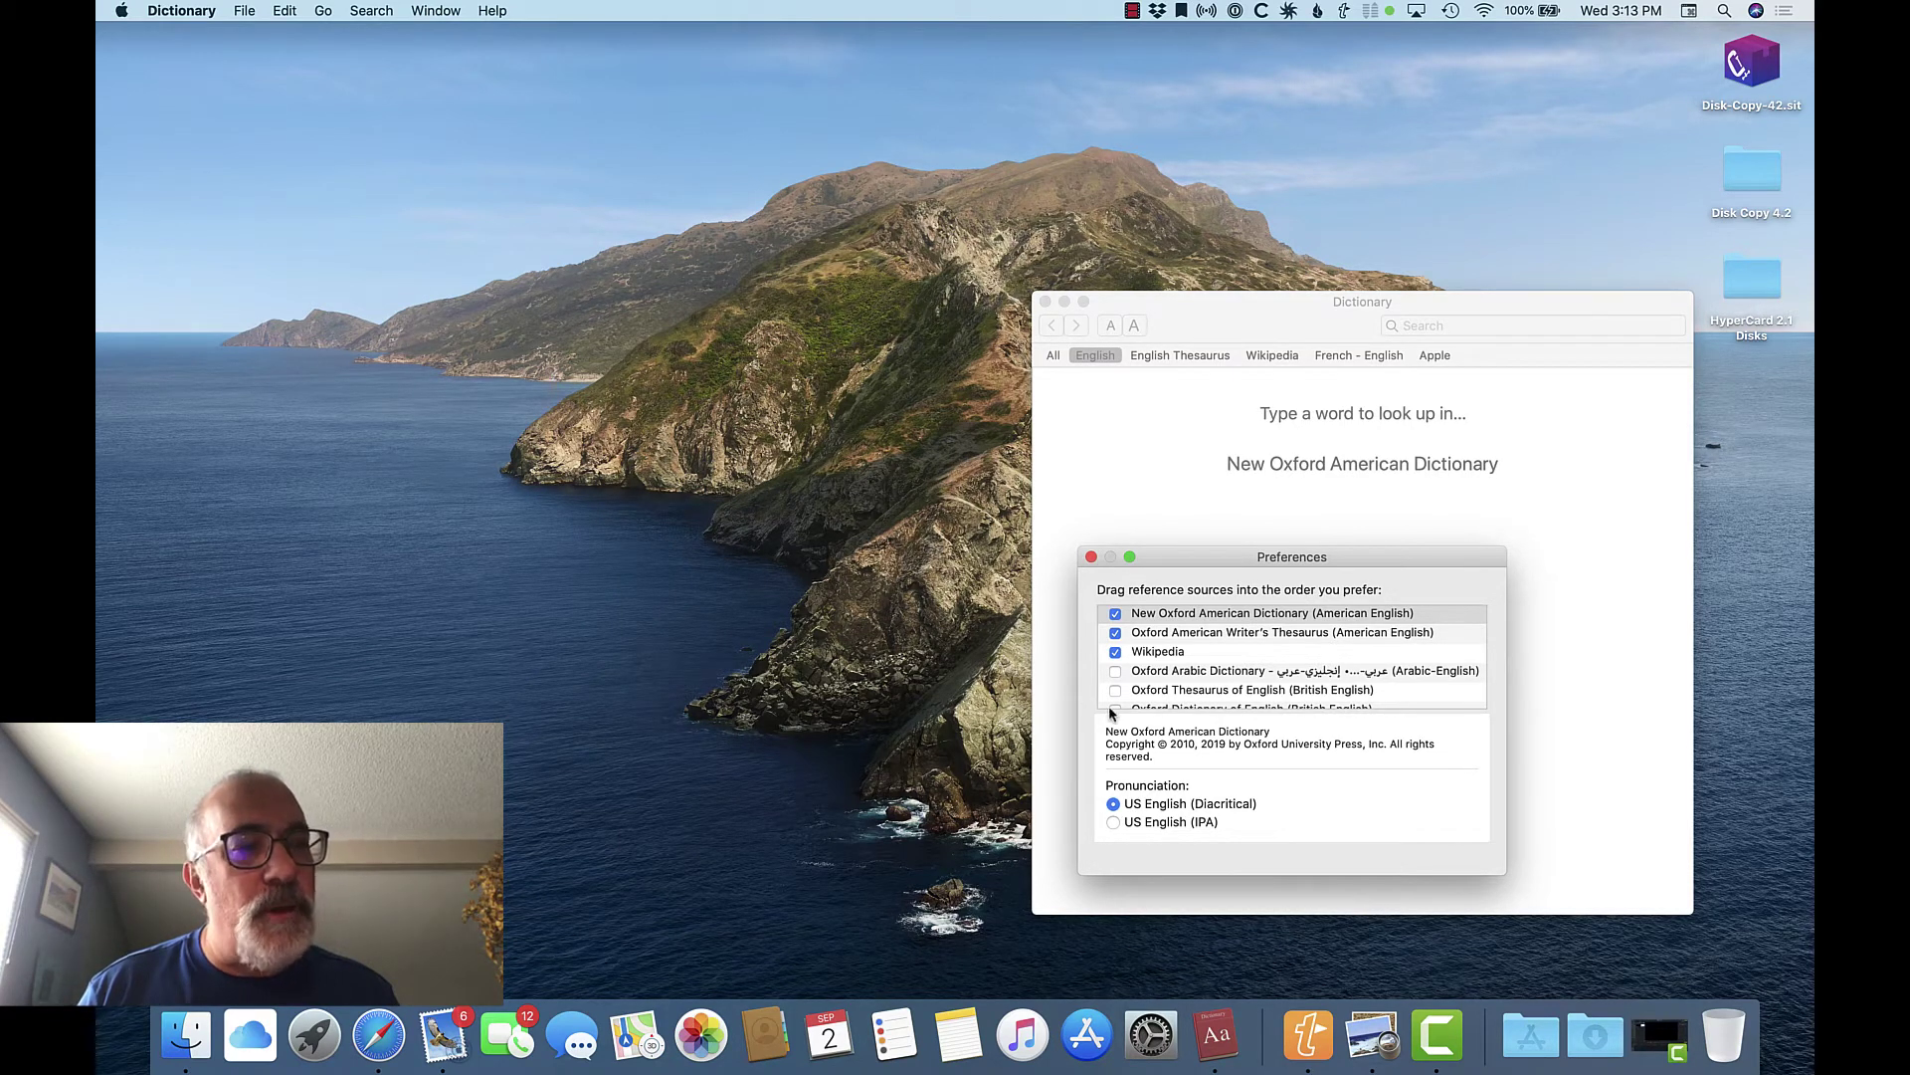
scroll(1172, 684, down, 4)
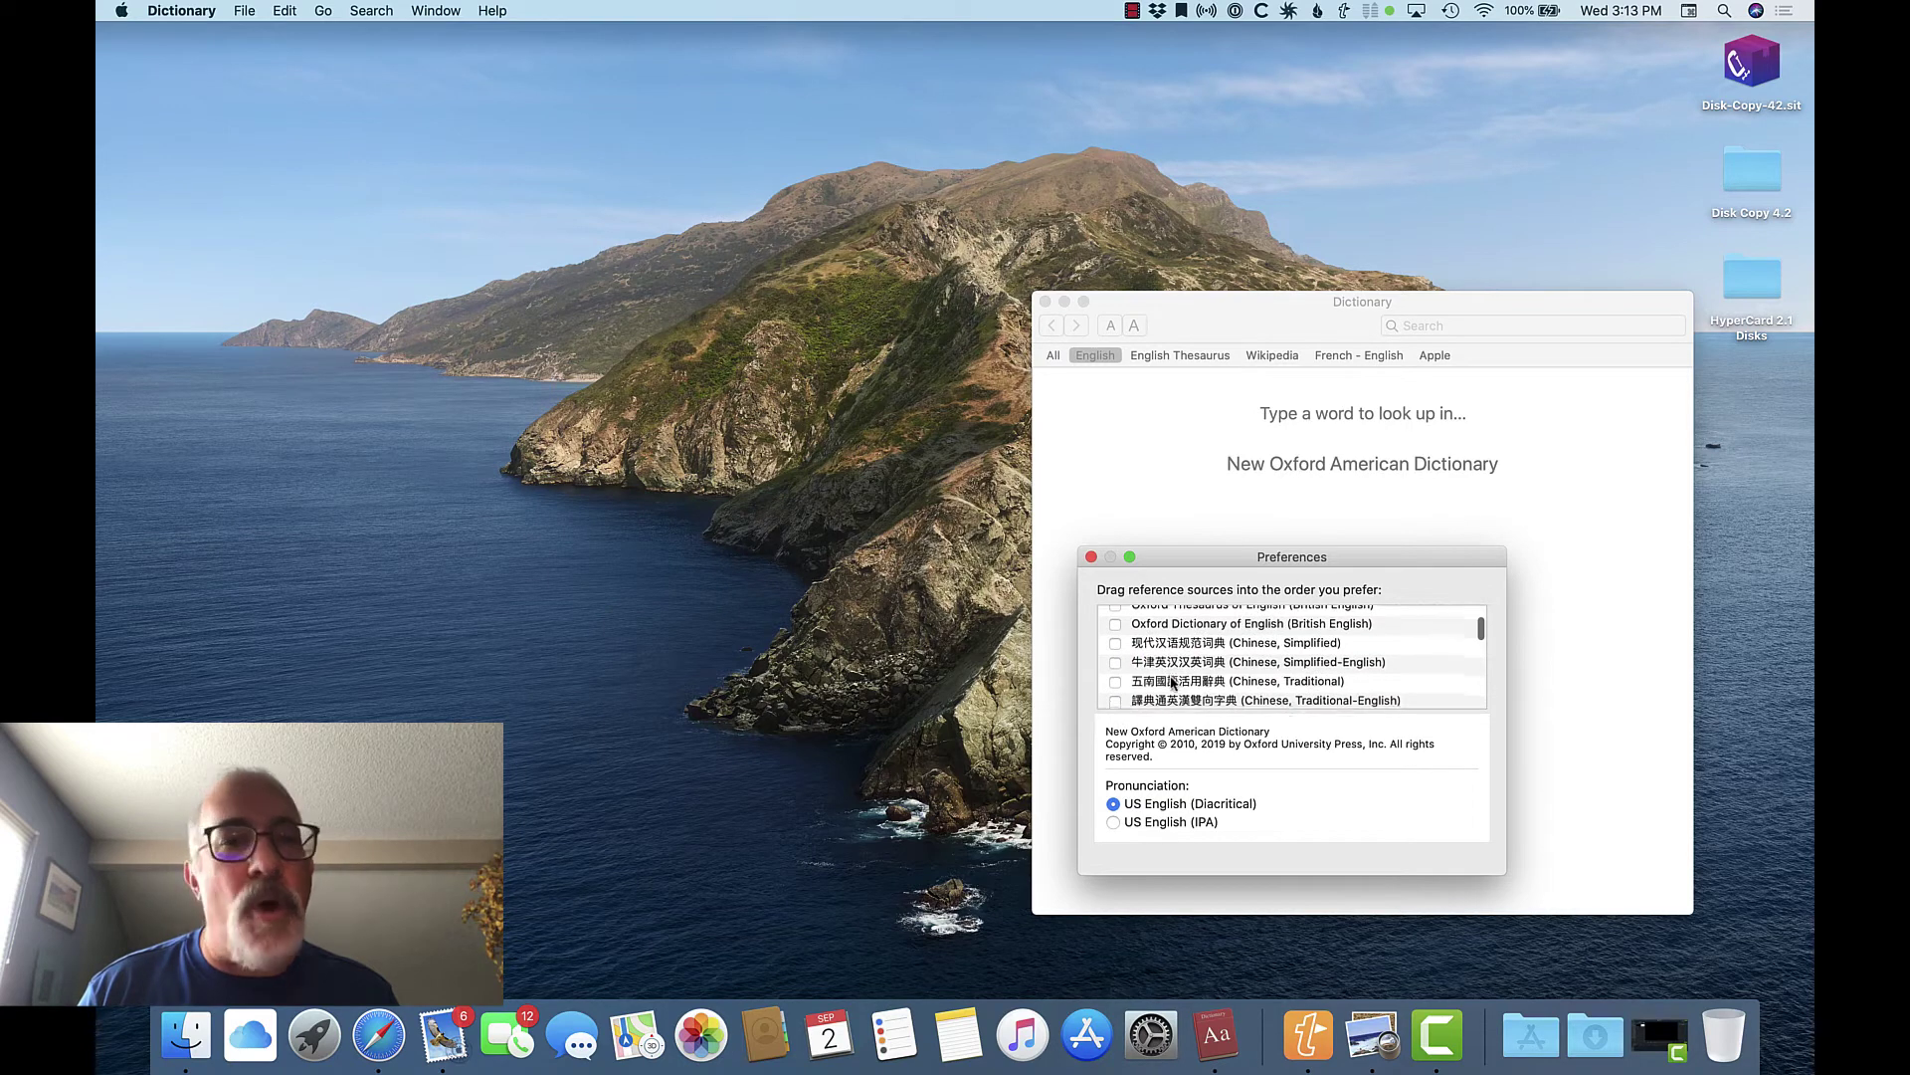
scroll(1172, 684, down, 6)
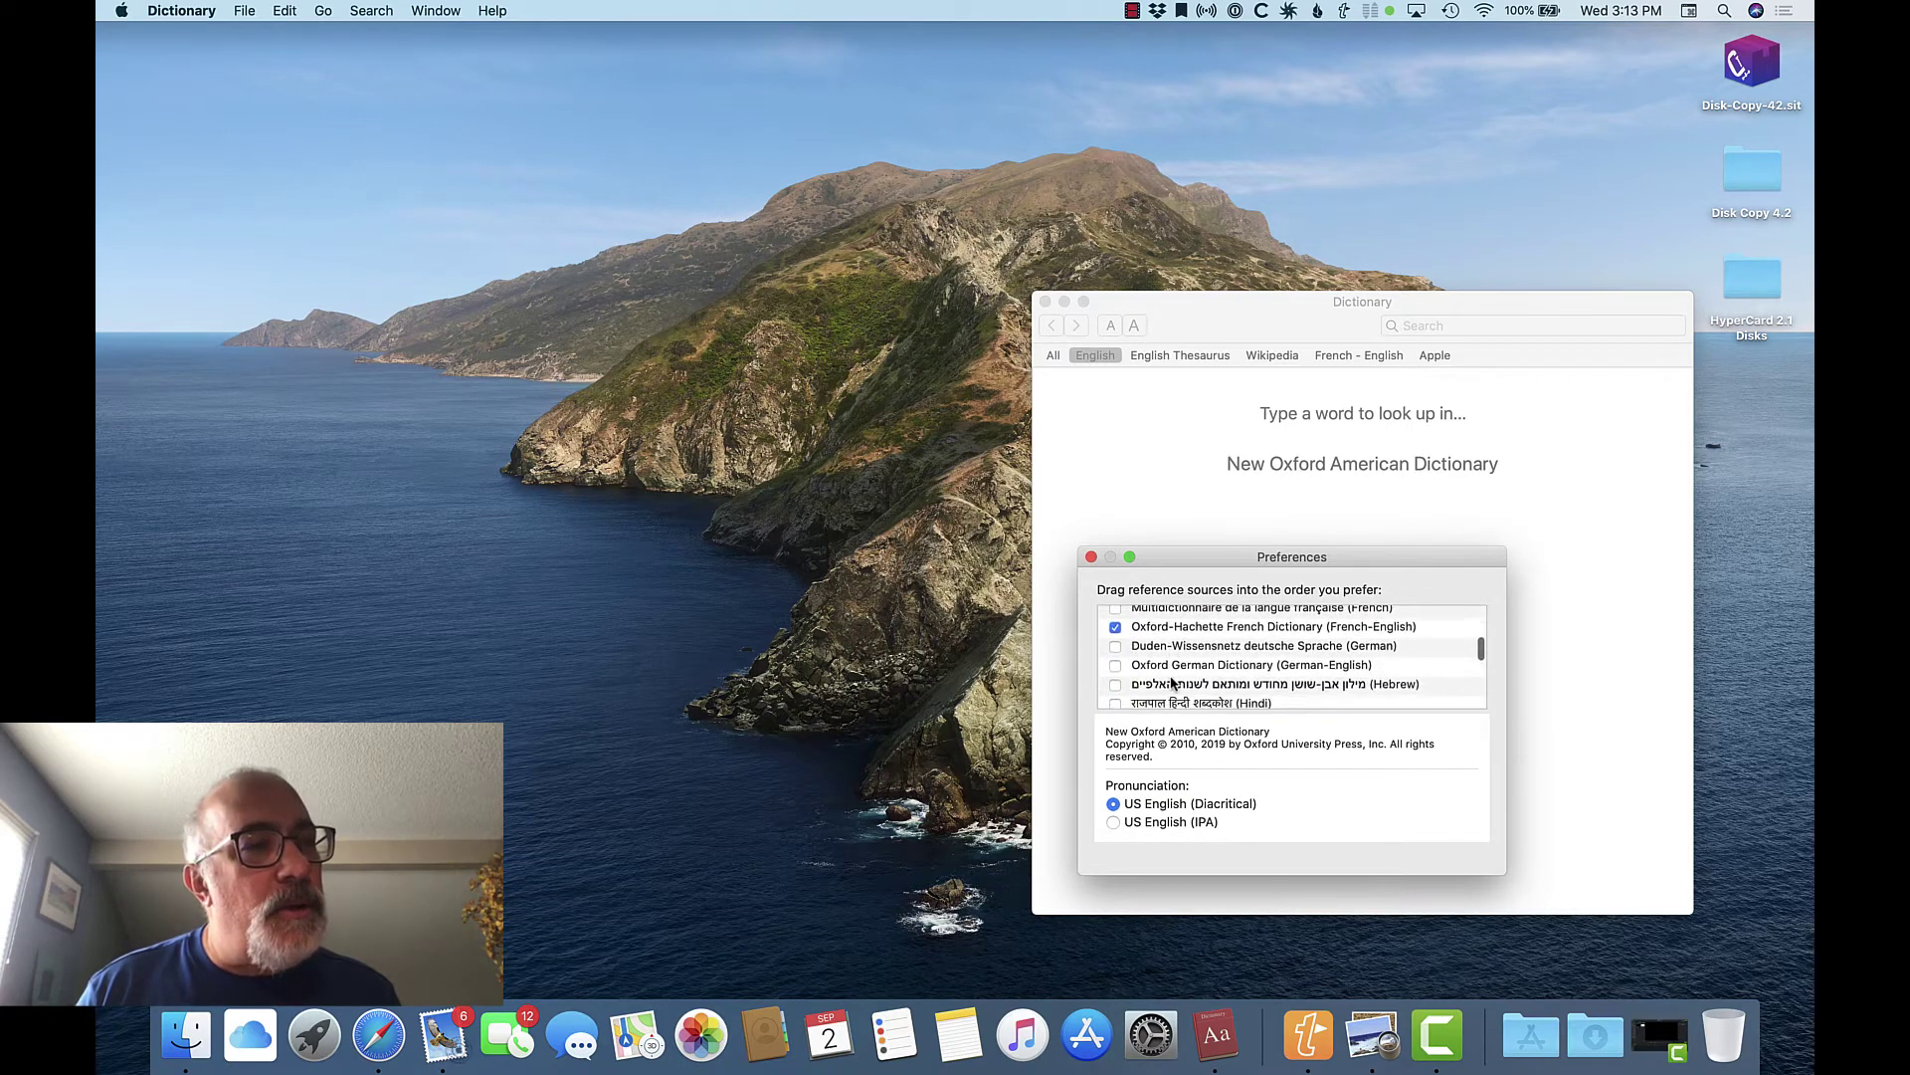
scroll(1172, 685, down, 6)
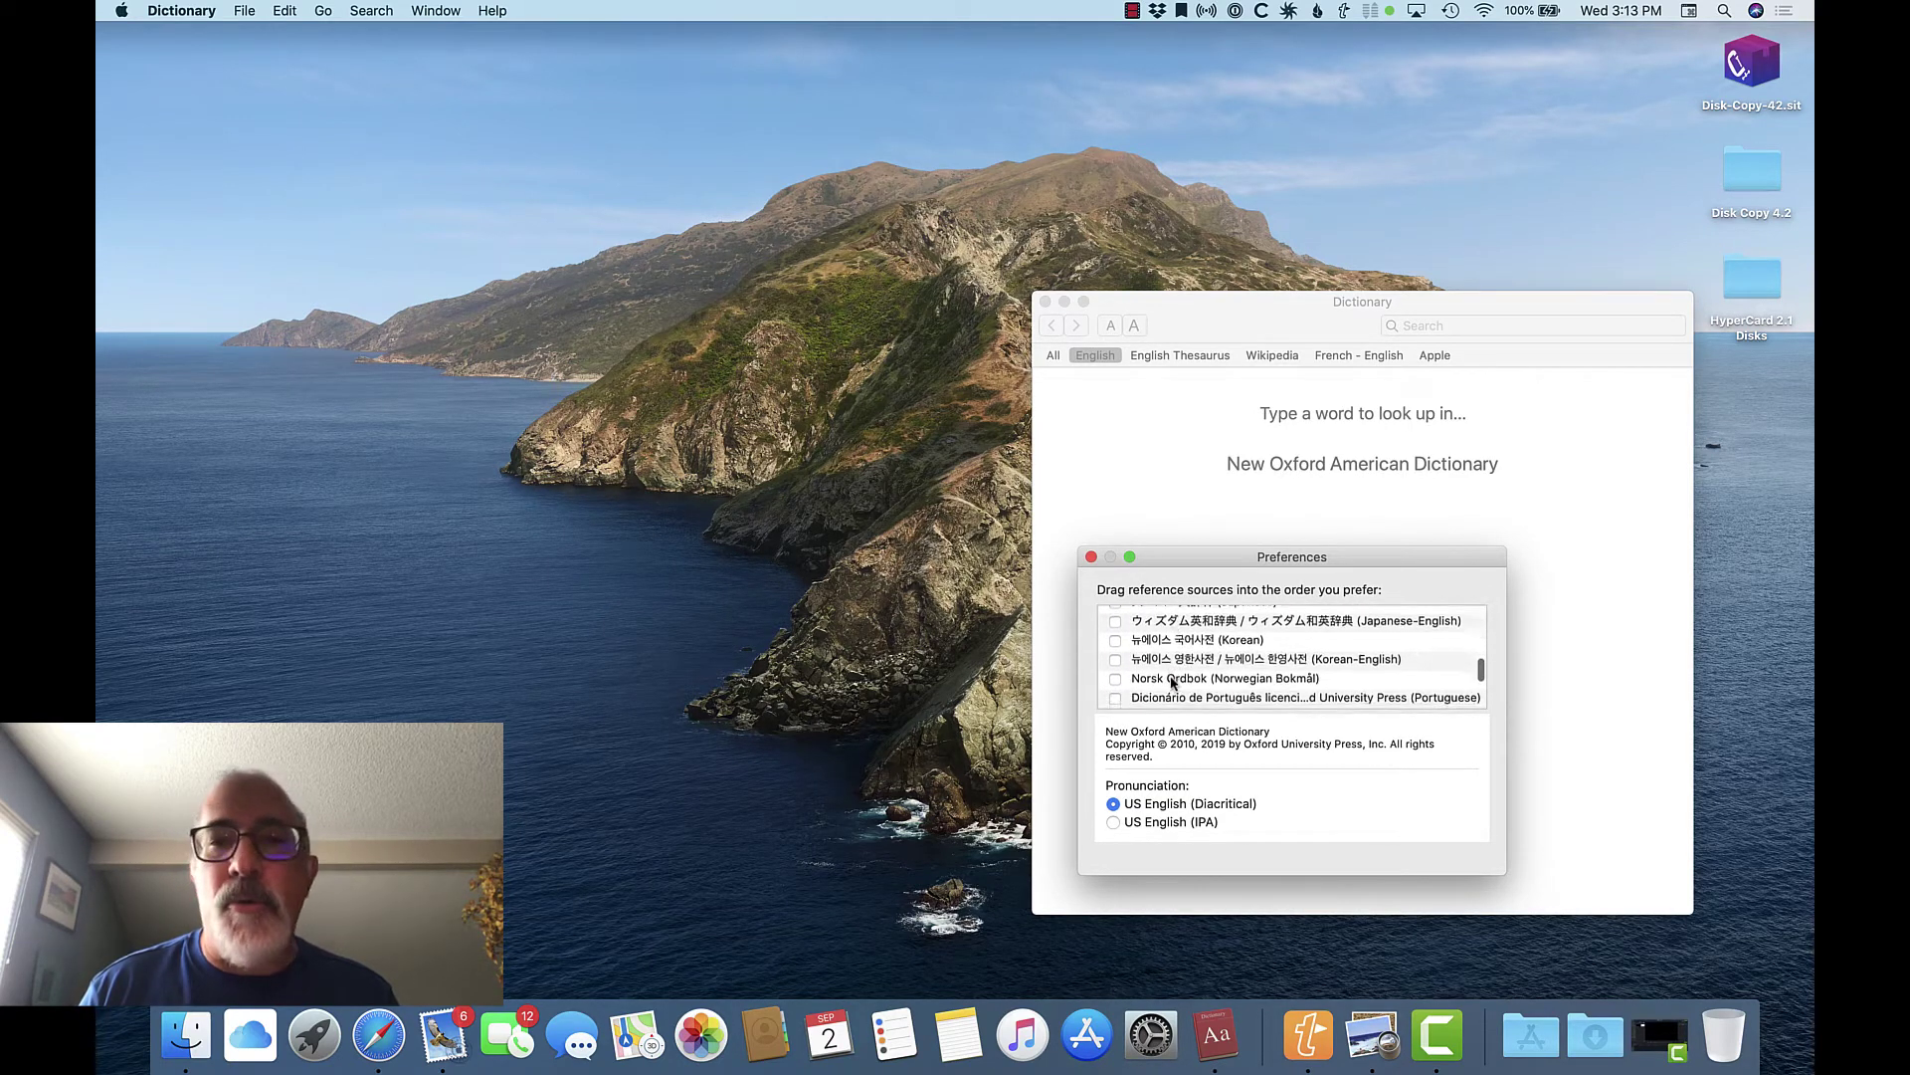
scroll(1172, 682, down, 6)
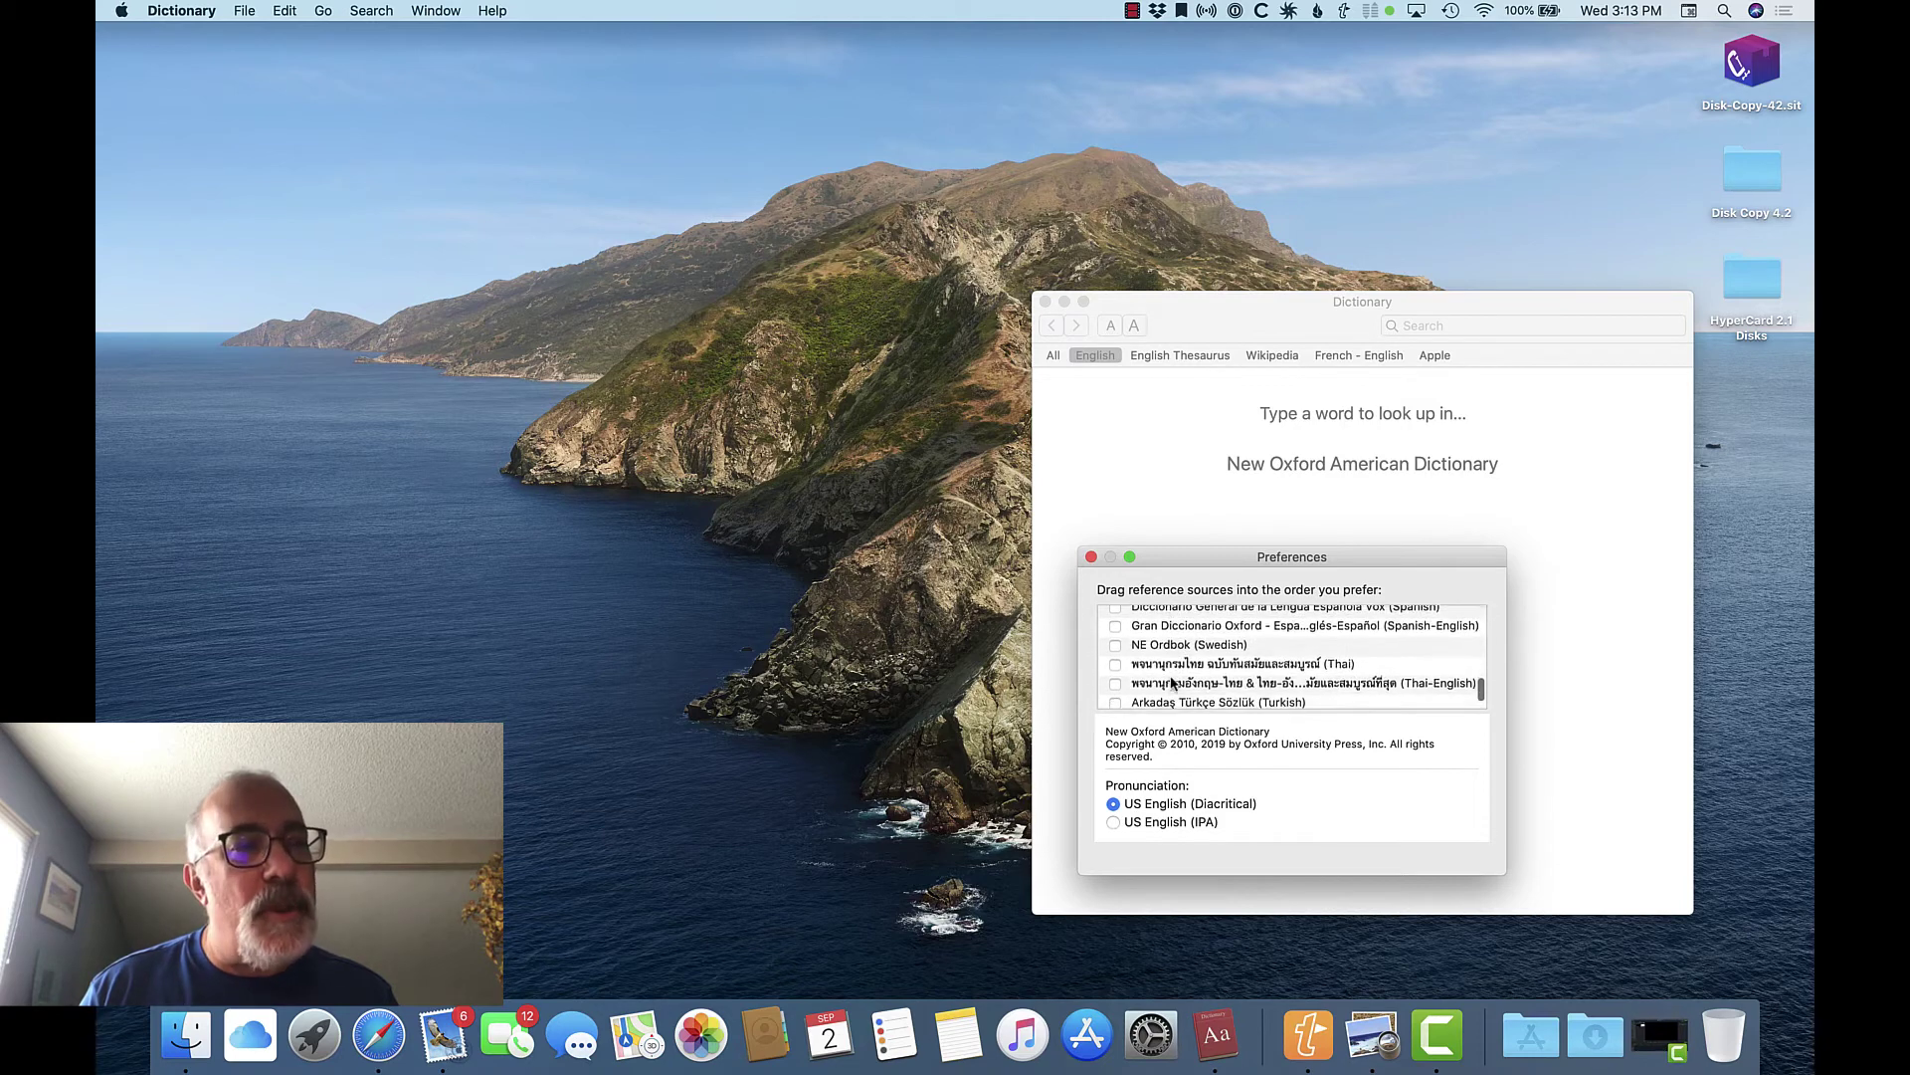
scroll(1172, 683, down, 3)
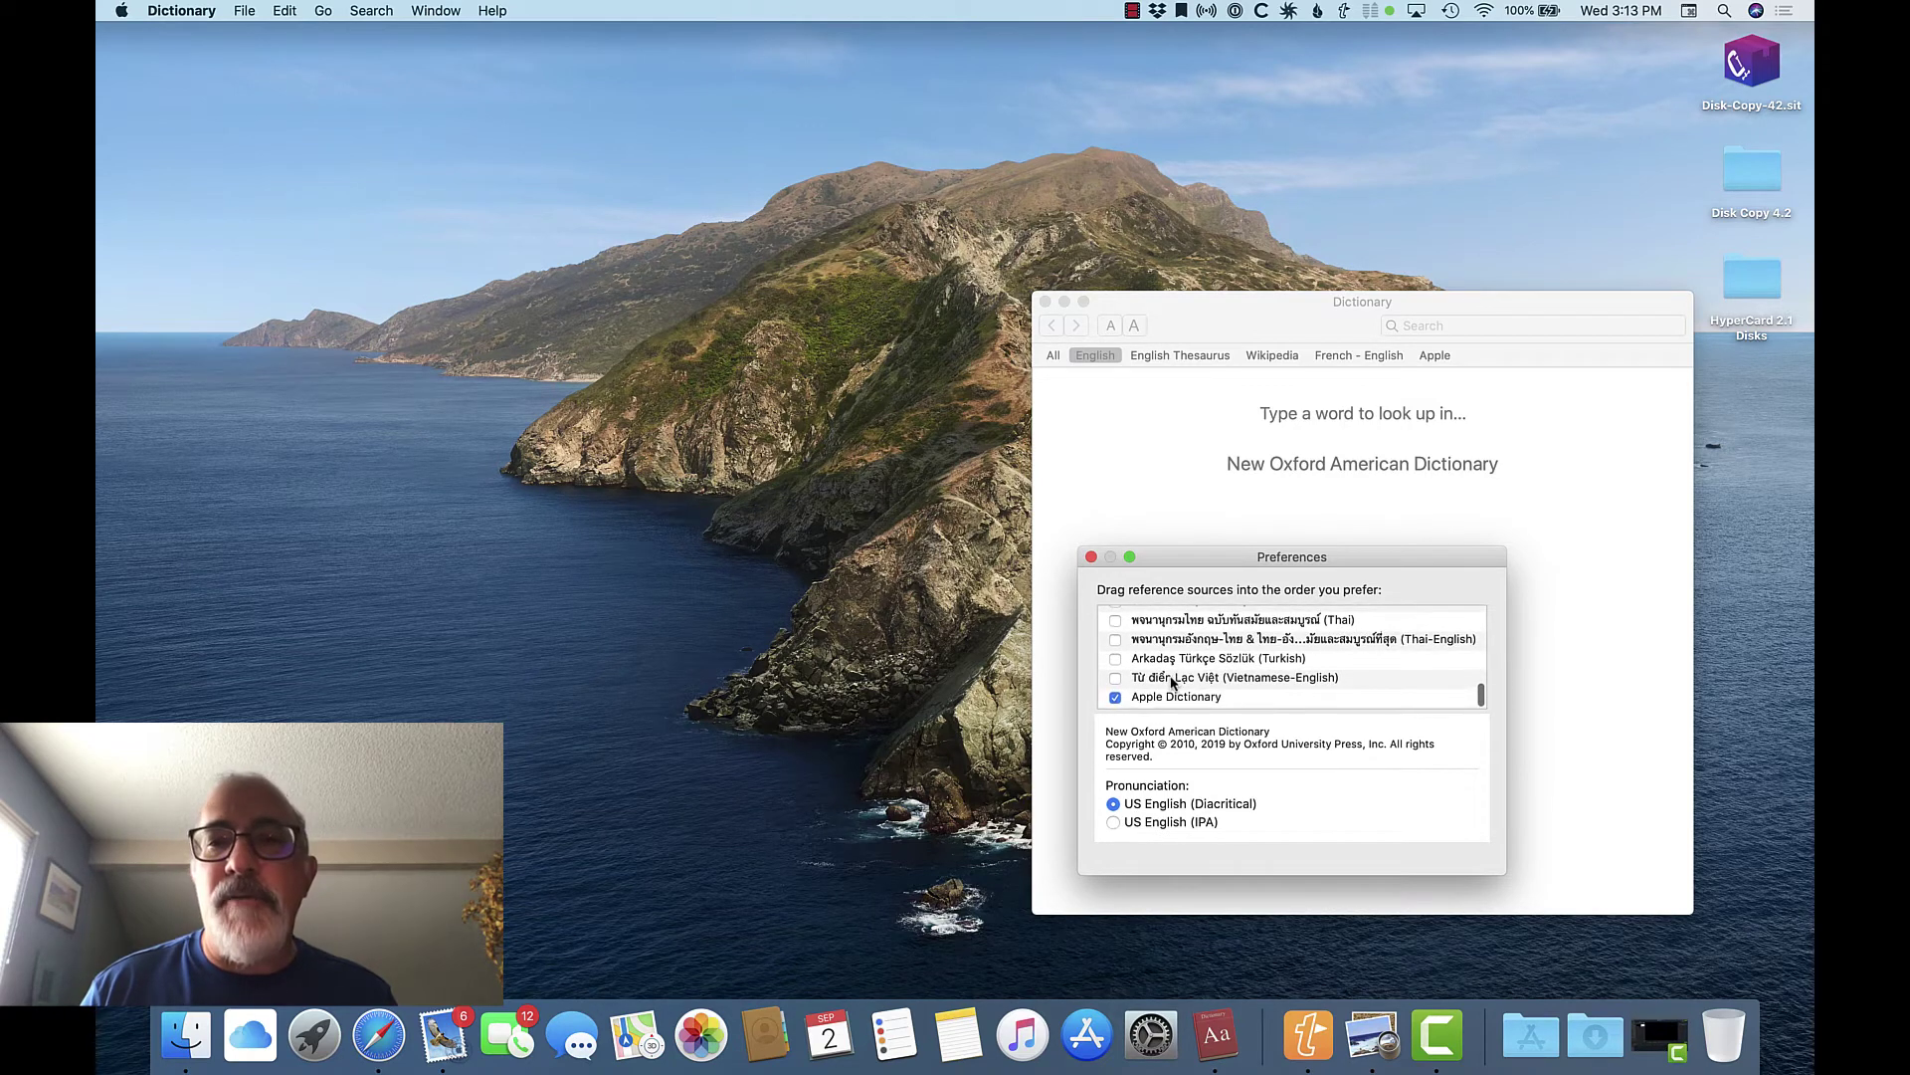
scroll(1172, 682, up, 15)
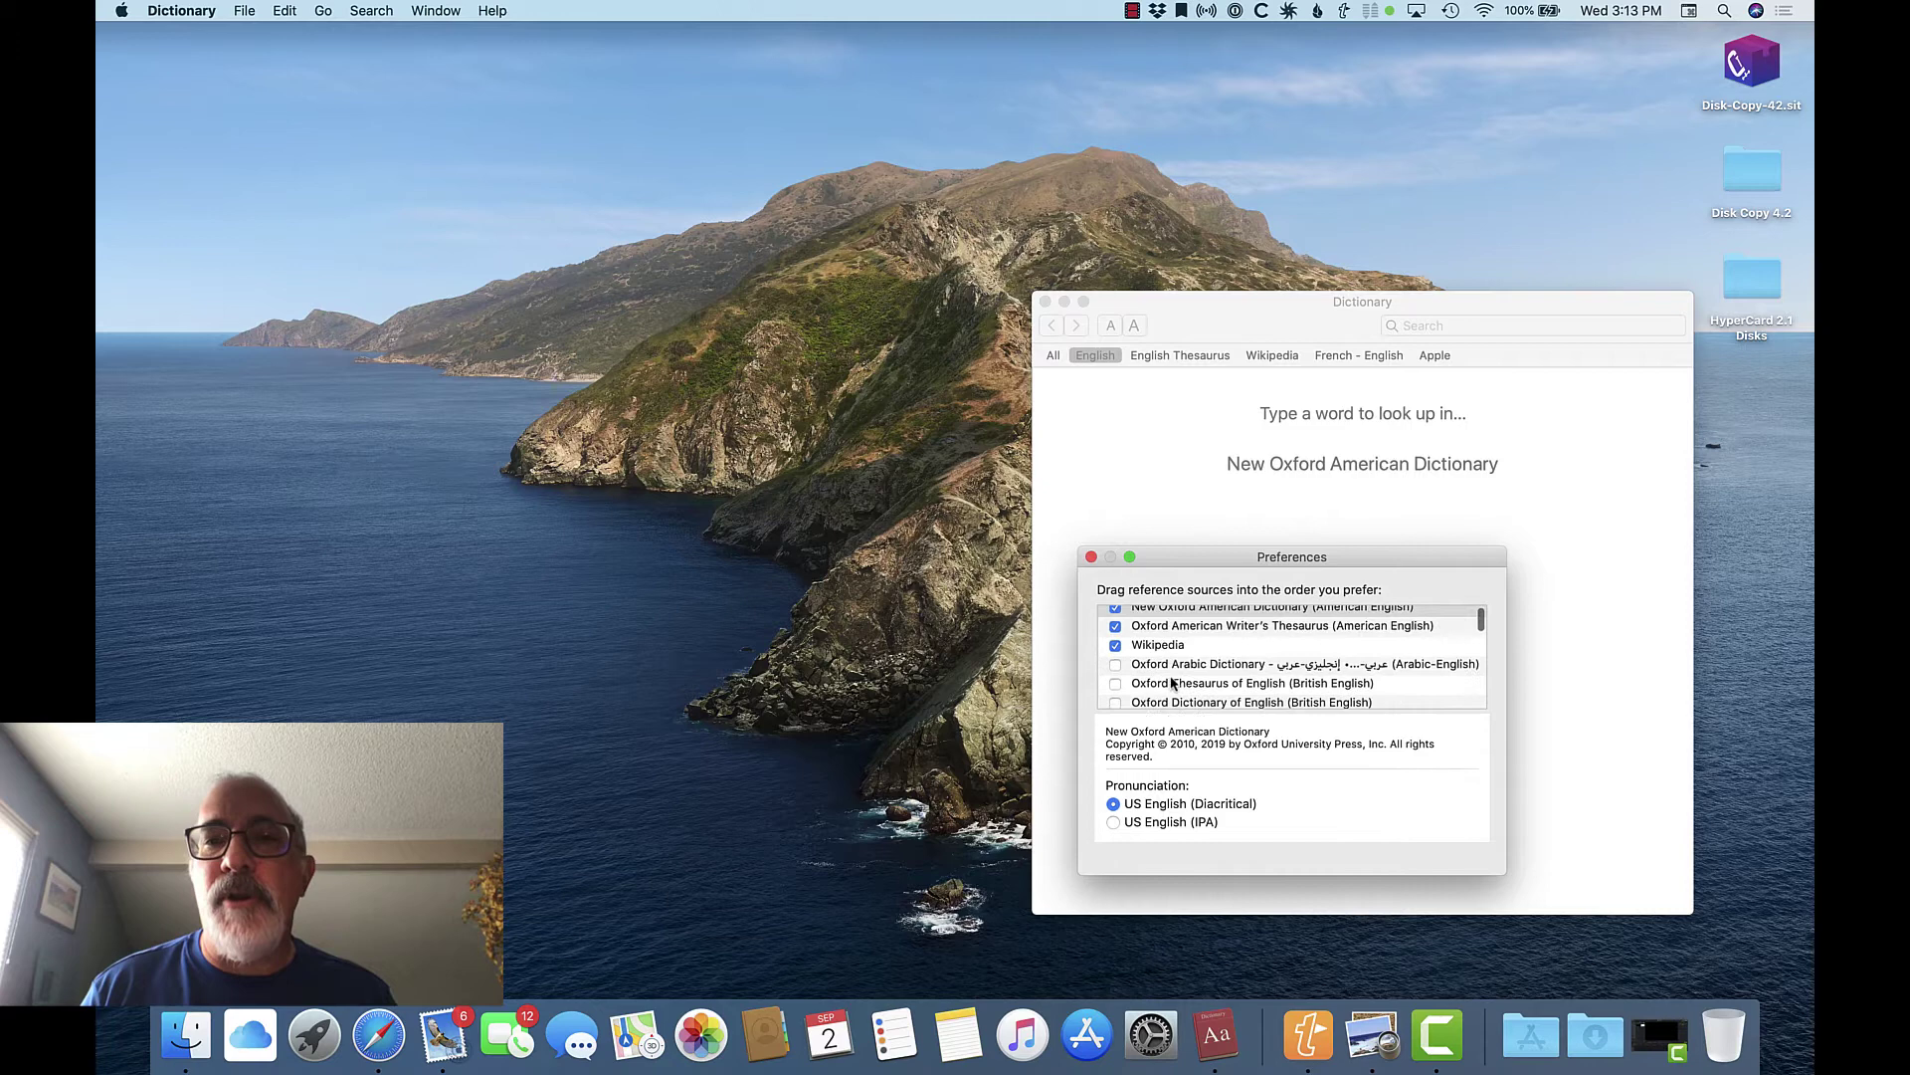
scroll(1173, 683, up, 1)
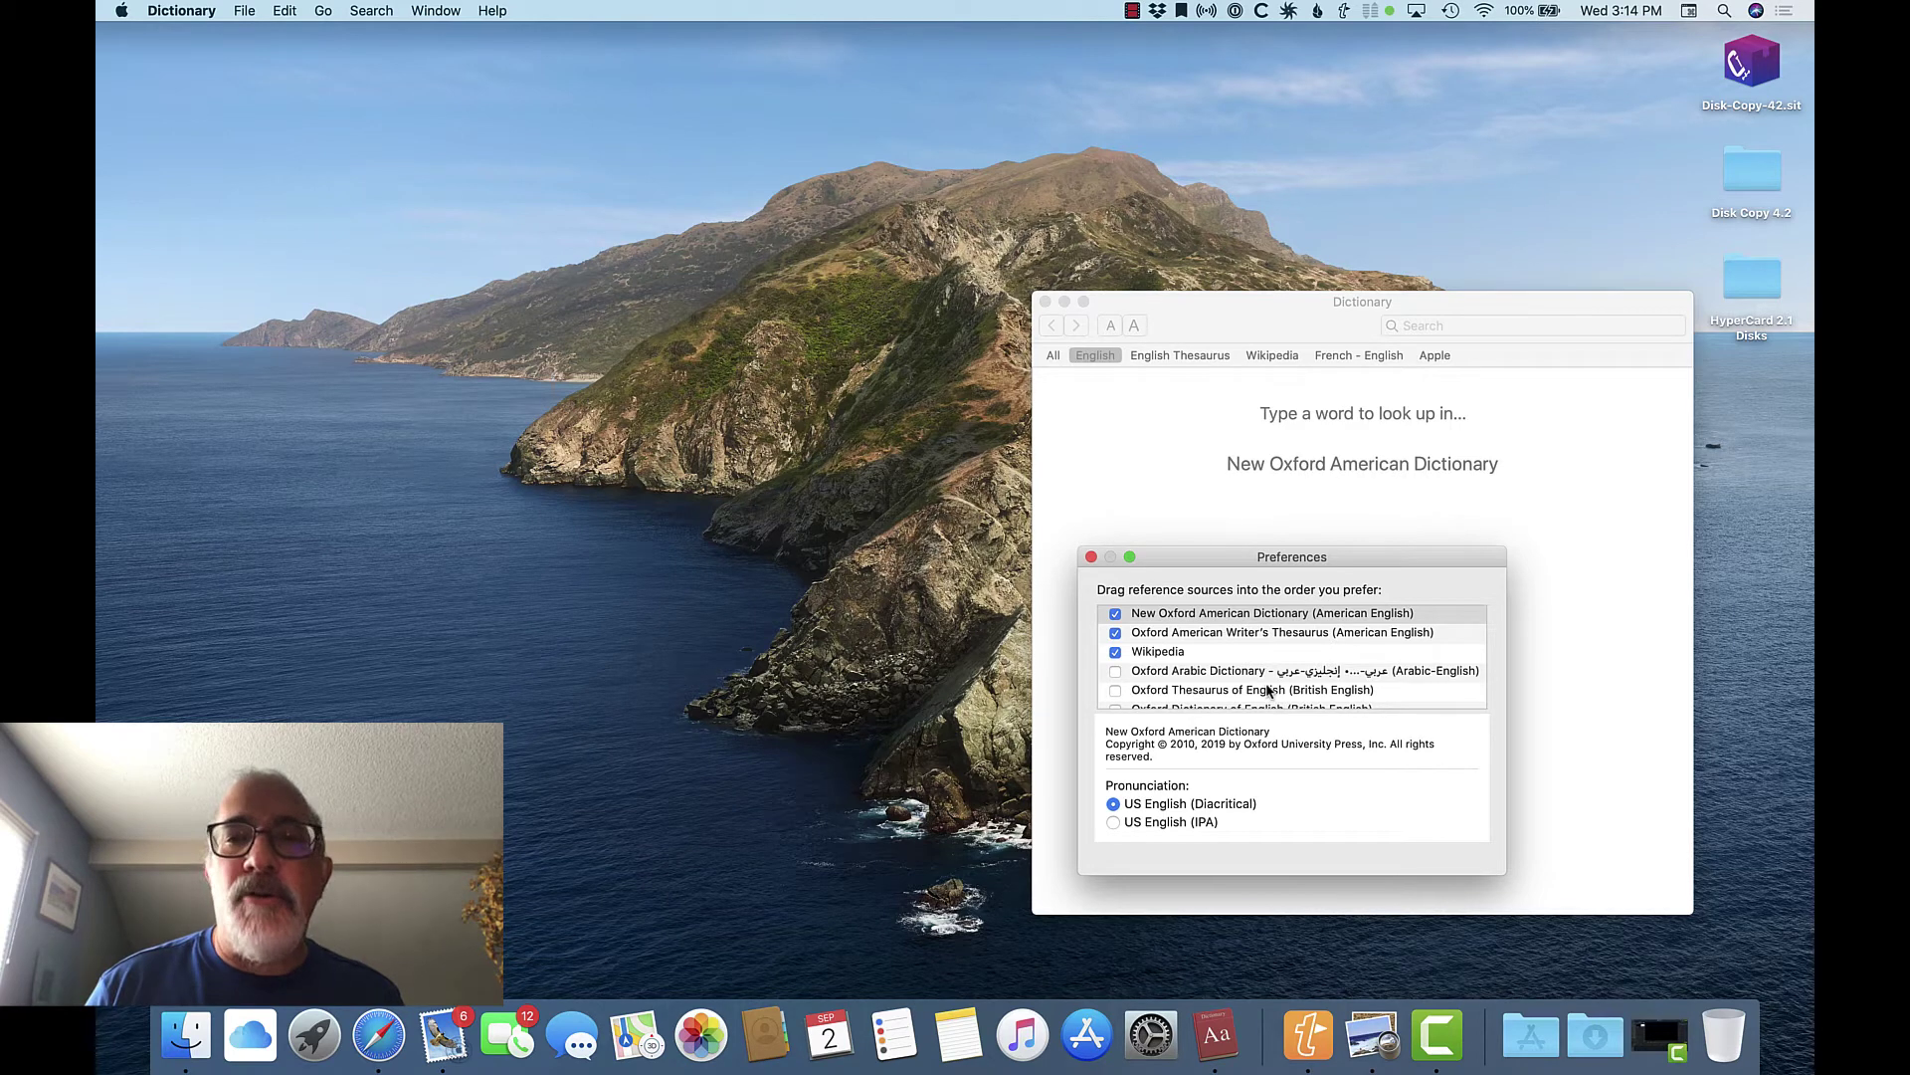
scroll(1269, 691, down, 1)
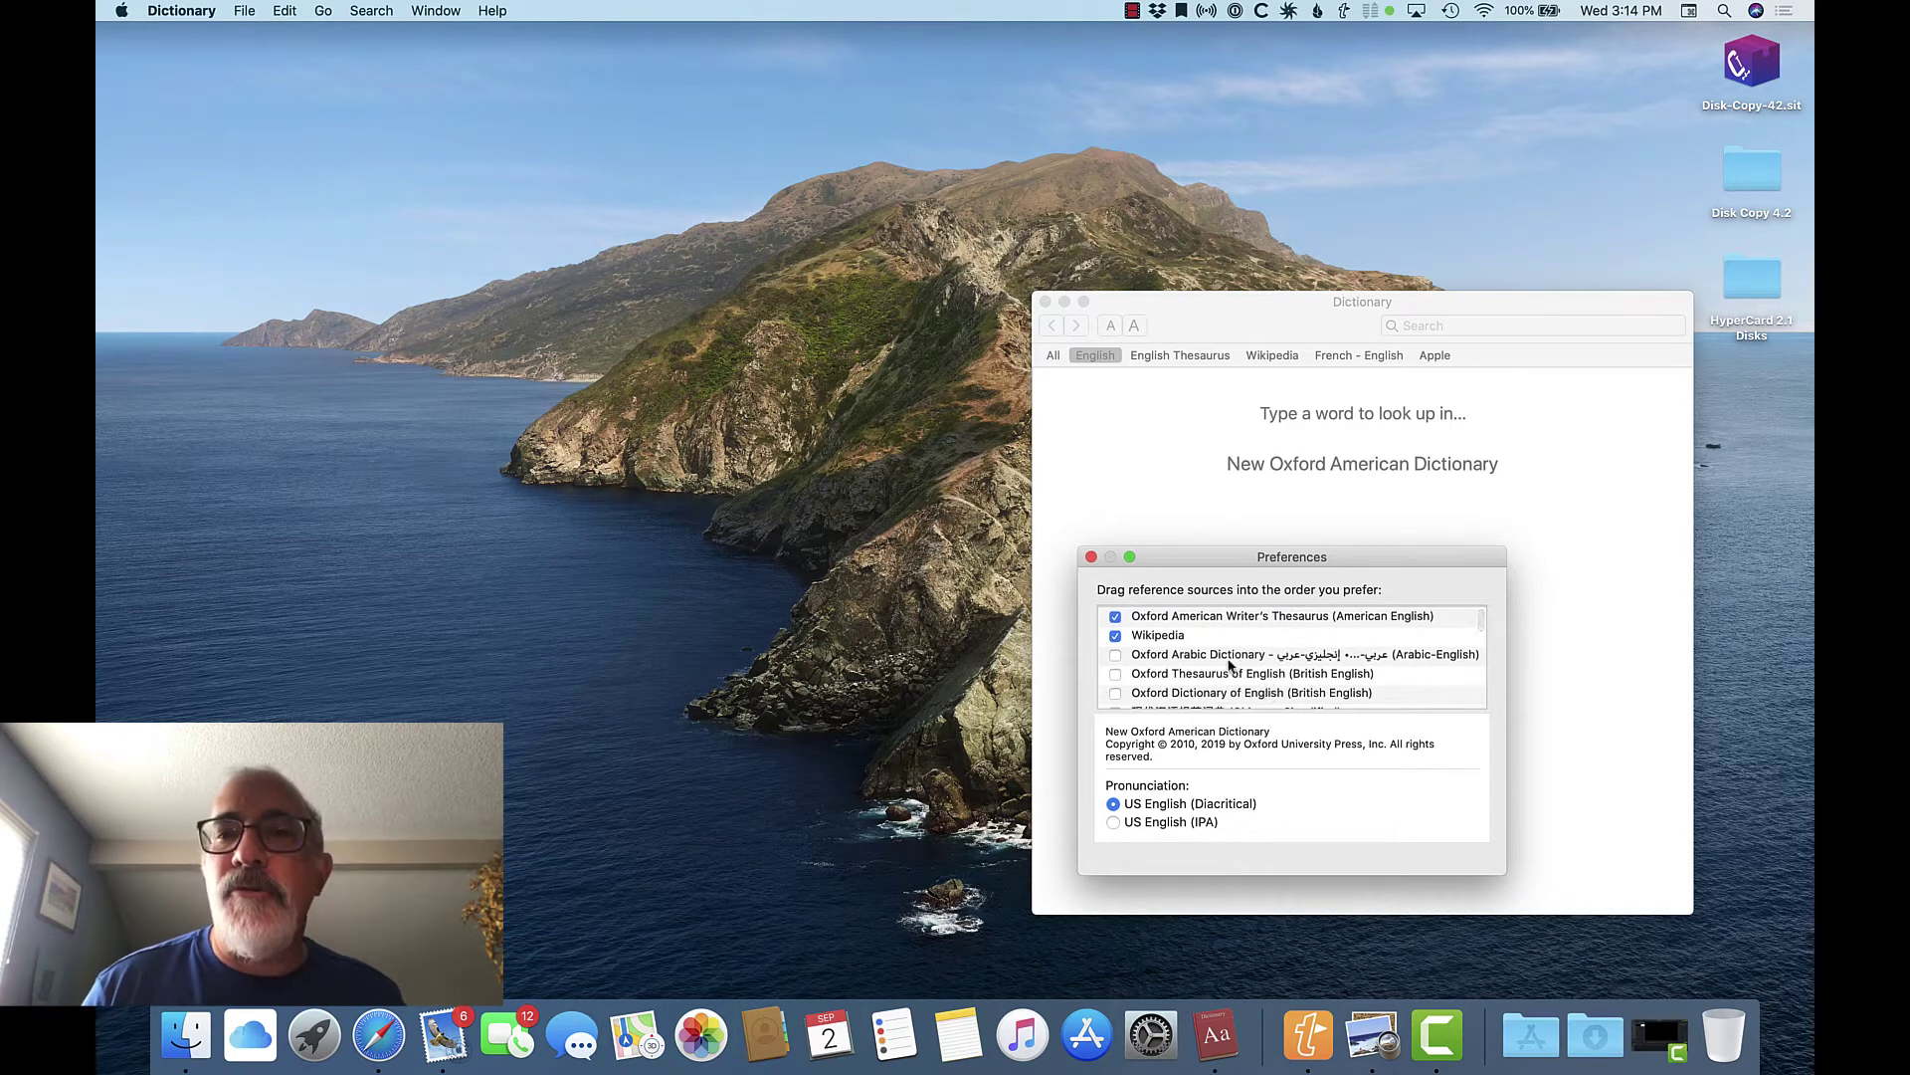
scroll(1400, 659, down, 4)
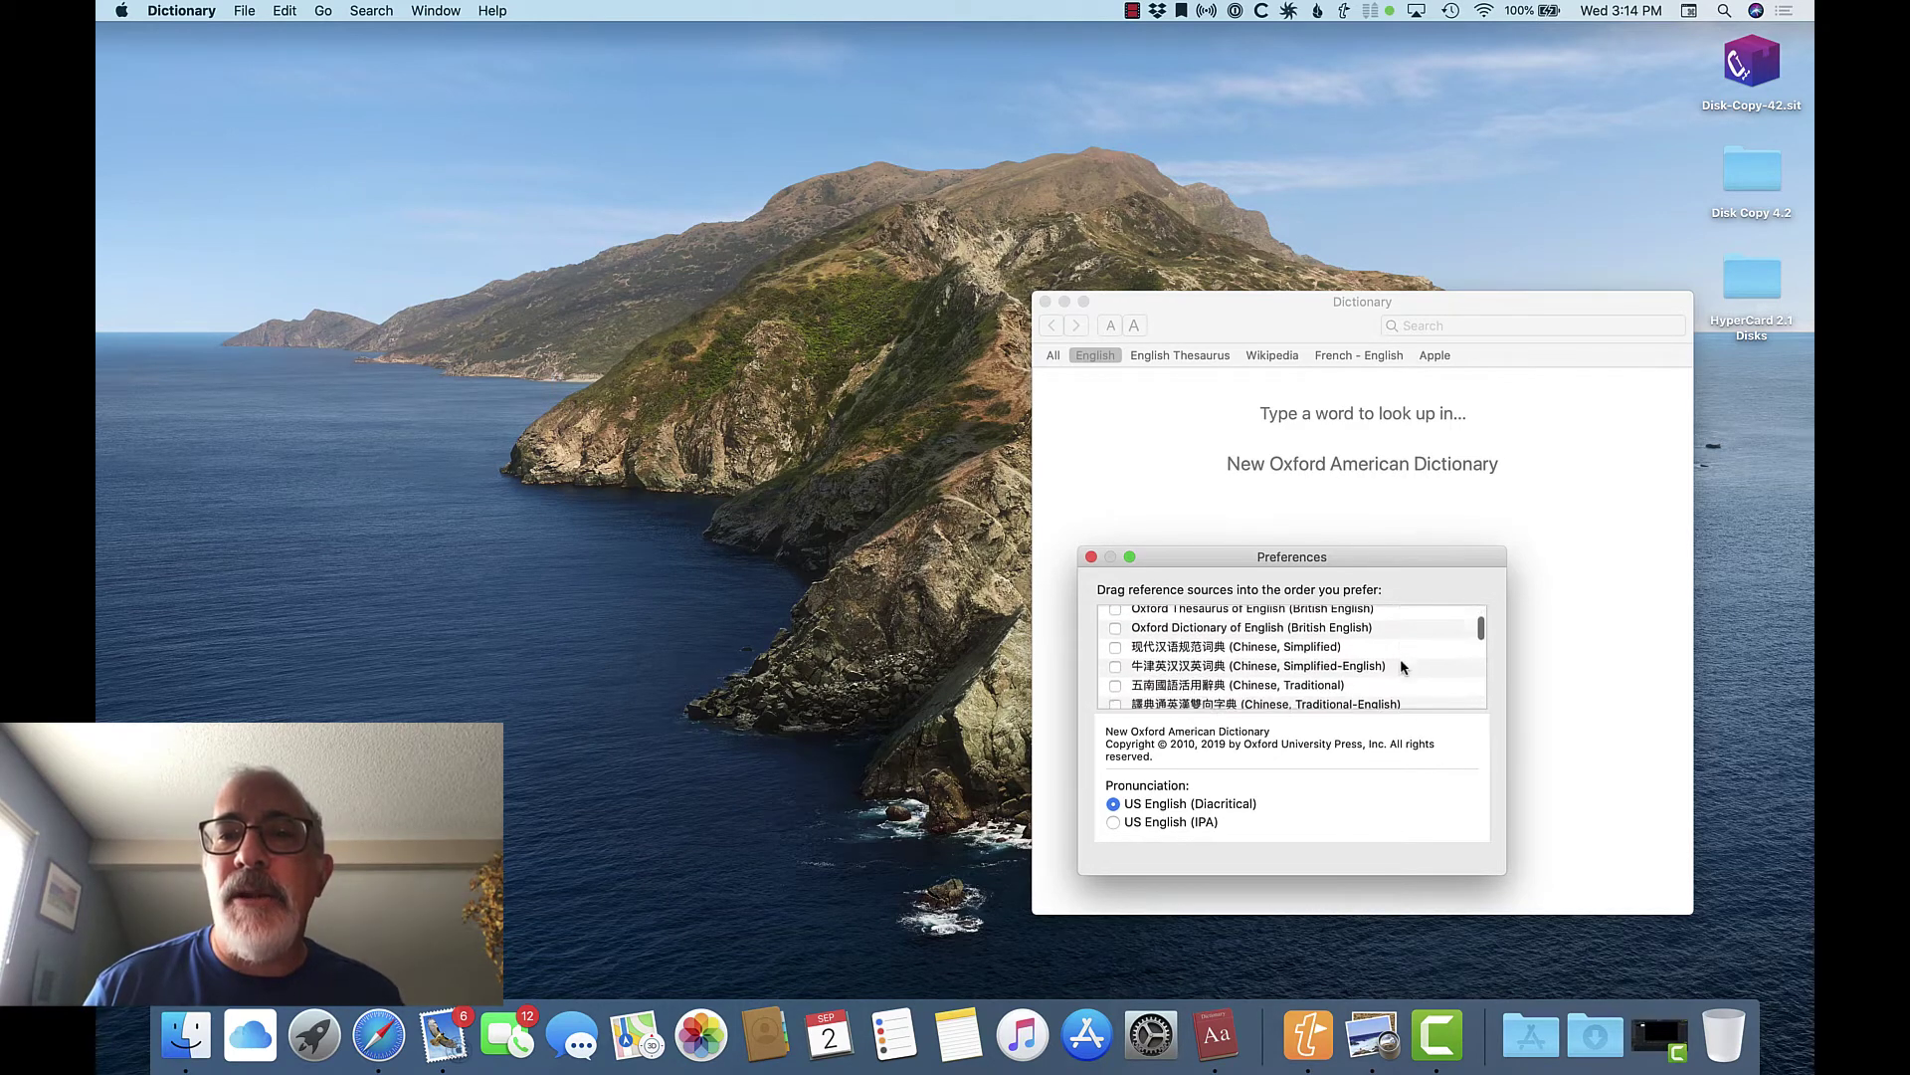
scroll(1375, 653, down, 5)
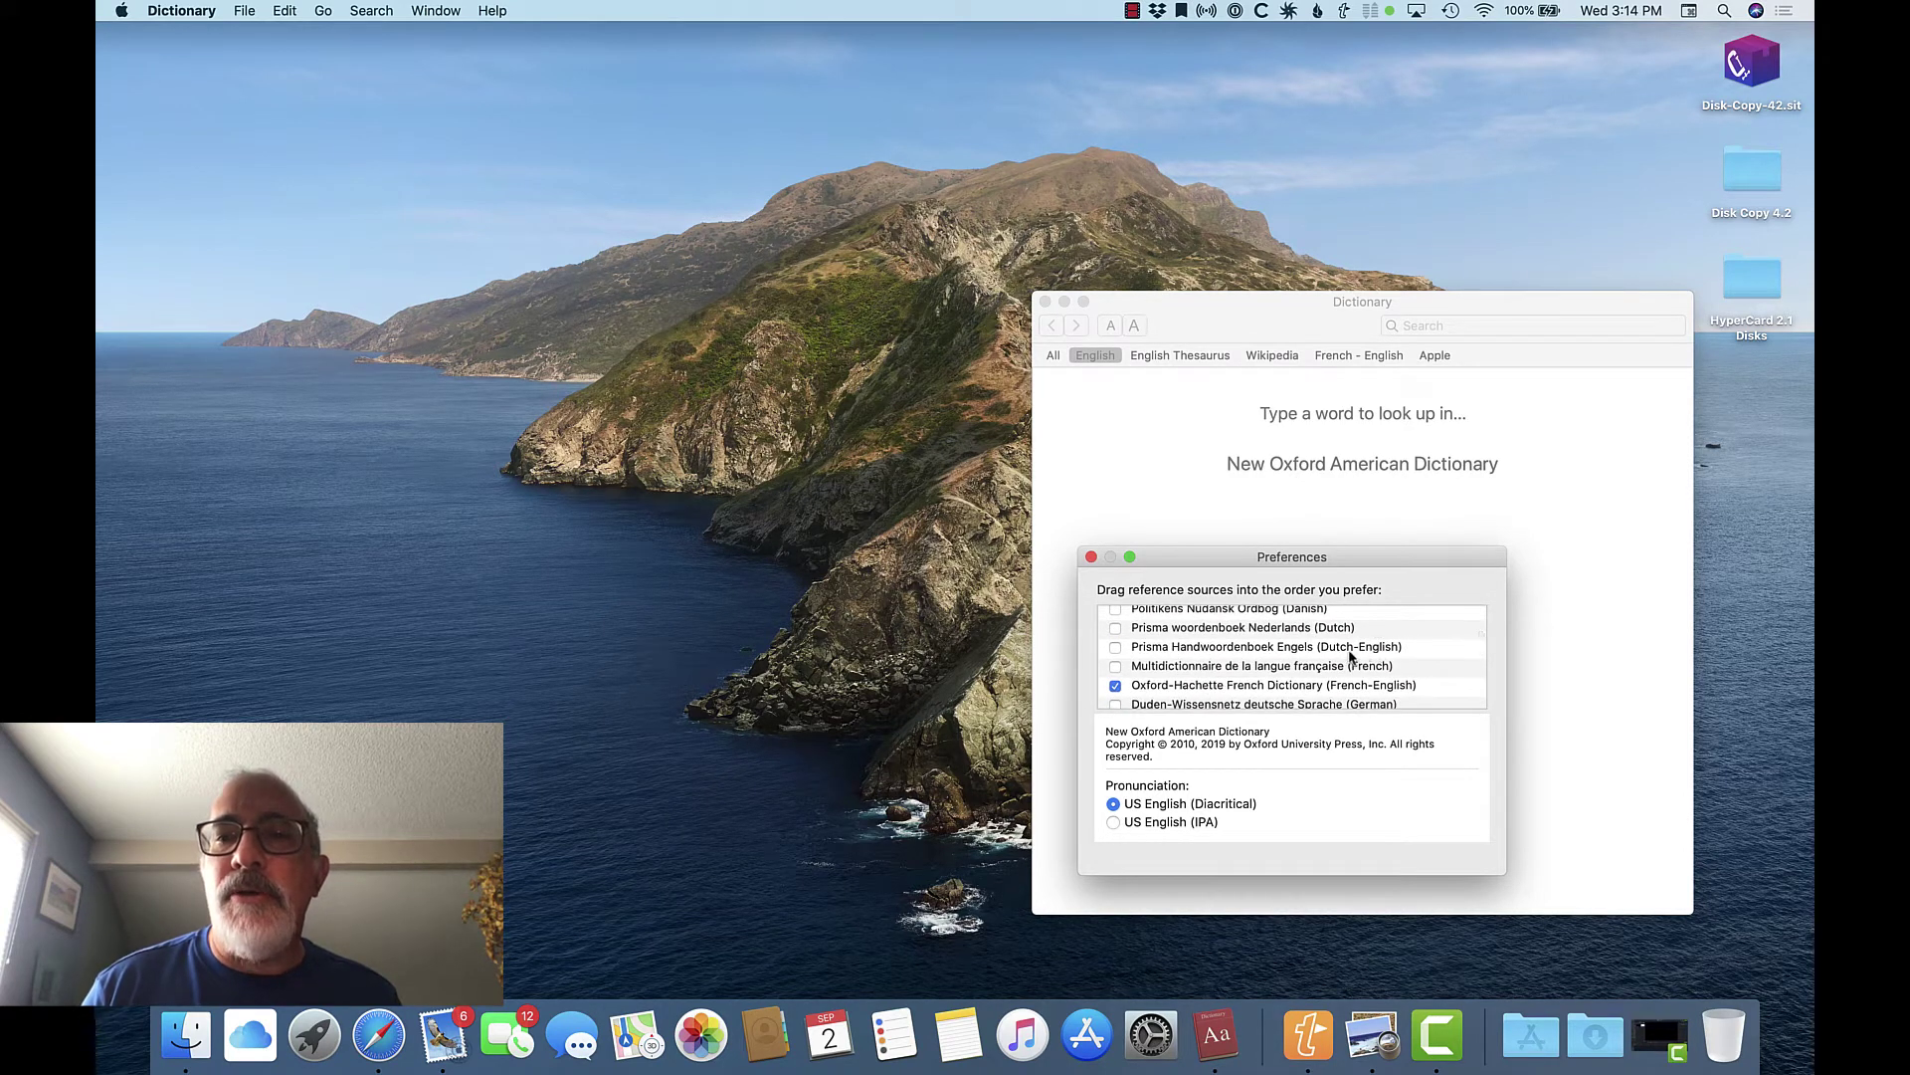
scroll(1353, 657, down, 2)
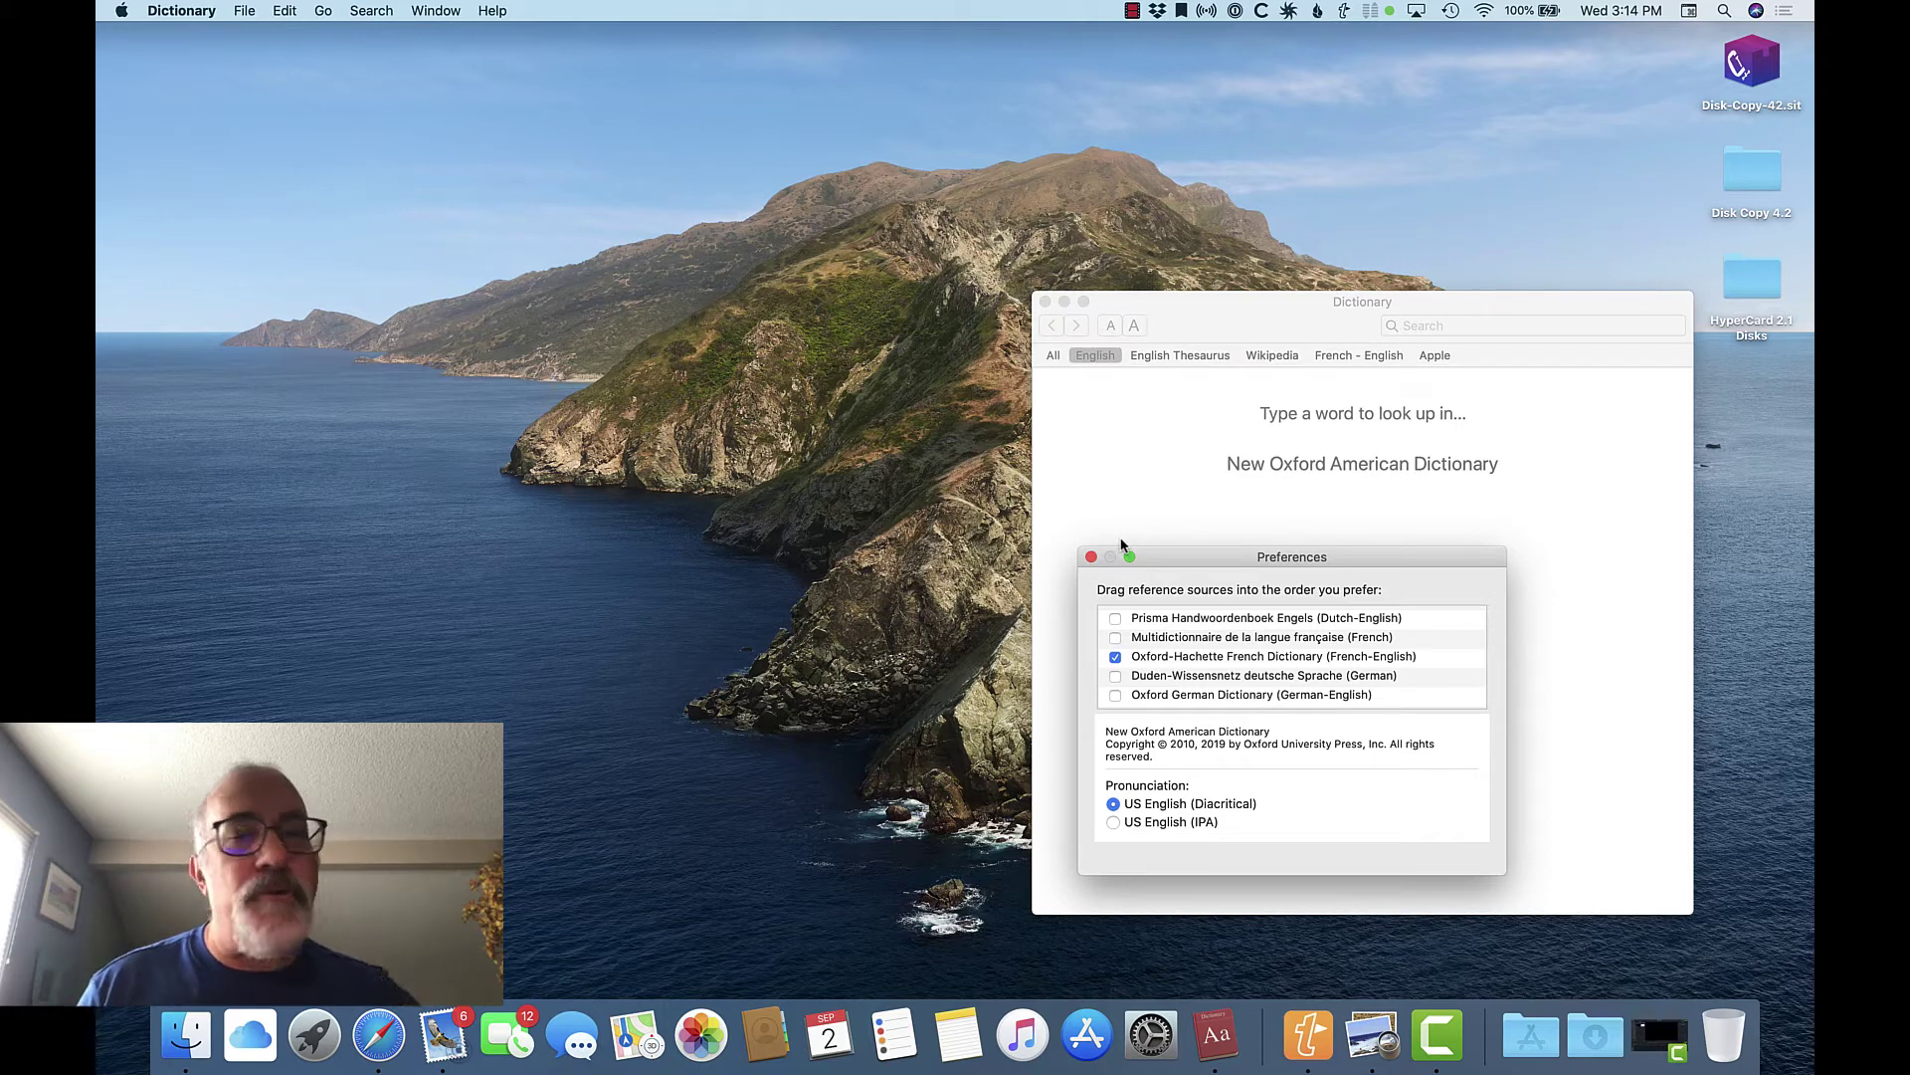
Step: Close Preferences and search for 'apple', listing 43 English entries
click(1091, 557)
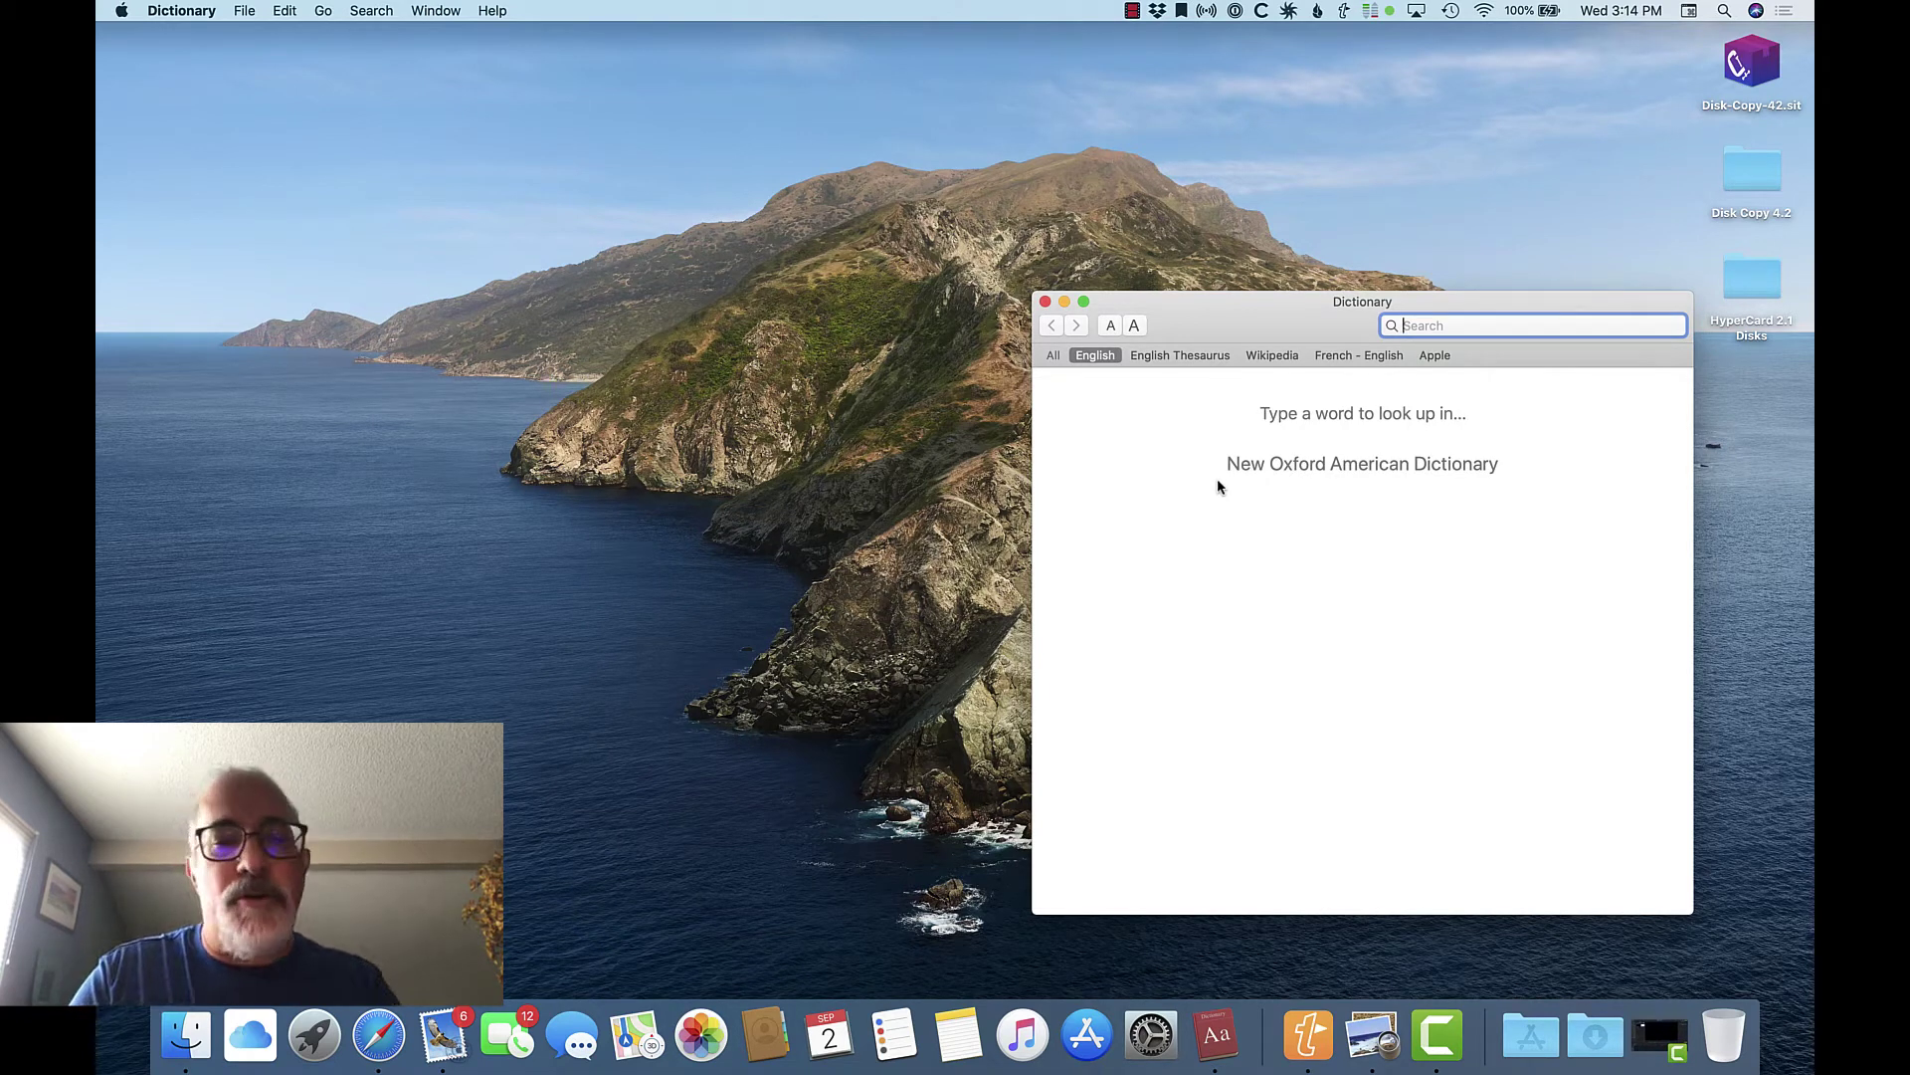
text(apple)
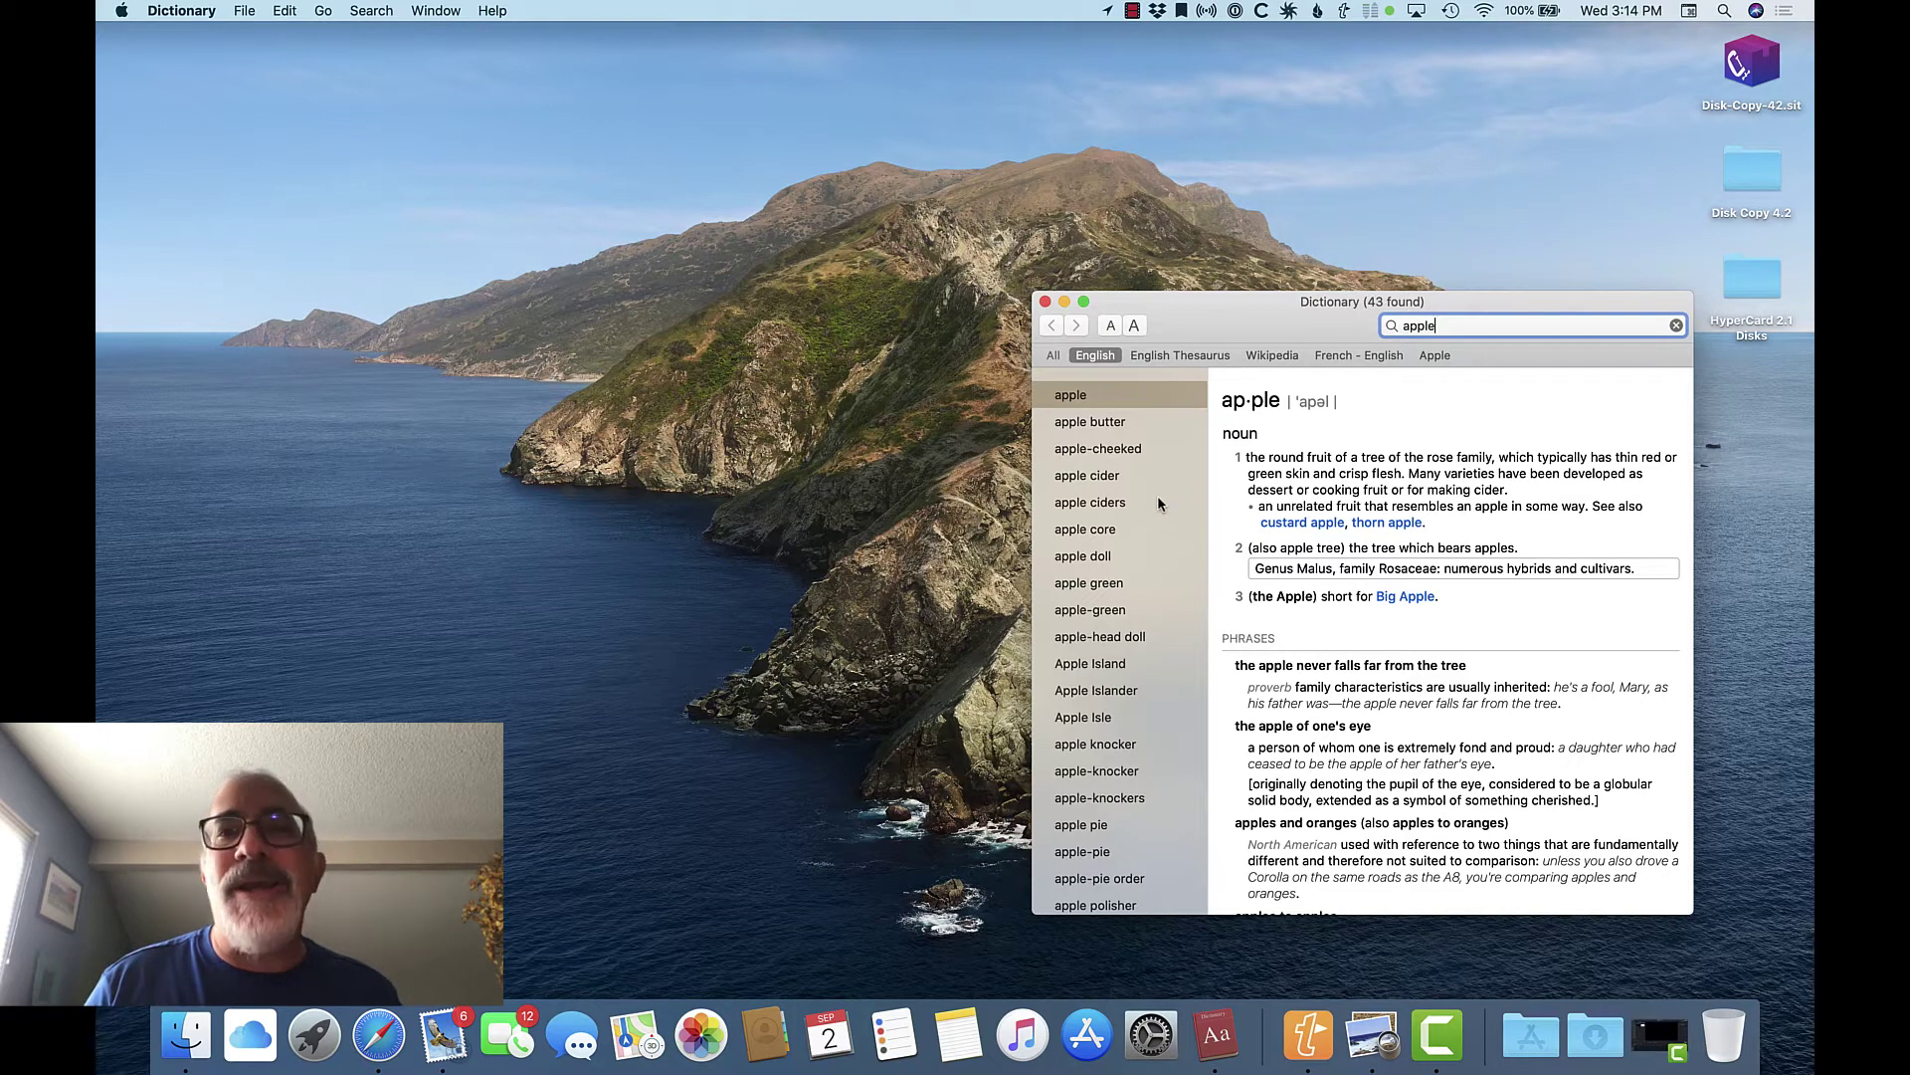
Step: Check apple's Thesaurus and Wikipedia (Apple Inc.) results, then show its French–English translation 'pomme'
click(1146, 360)
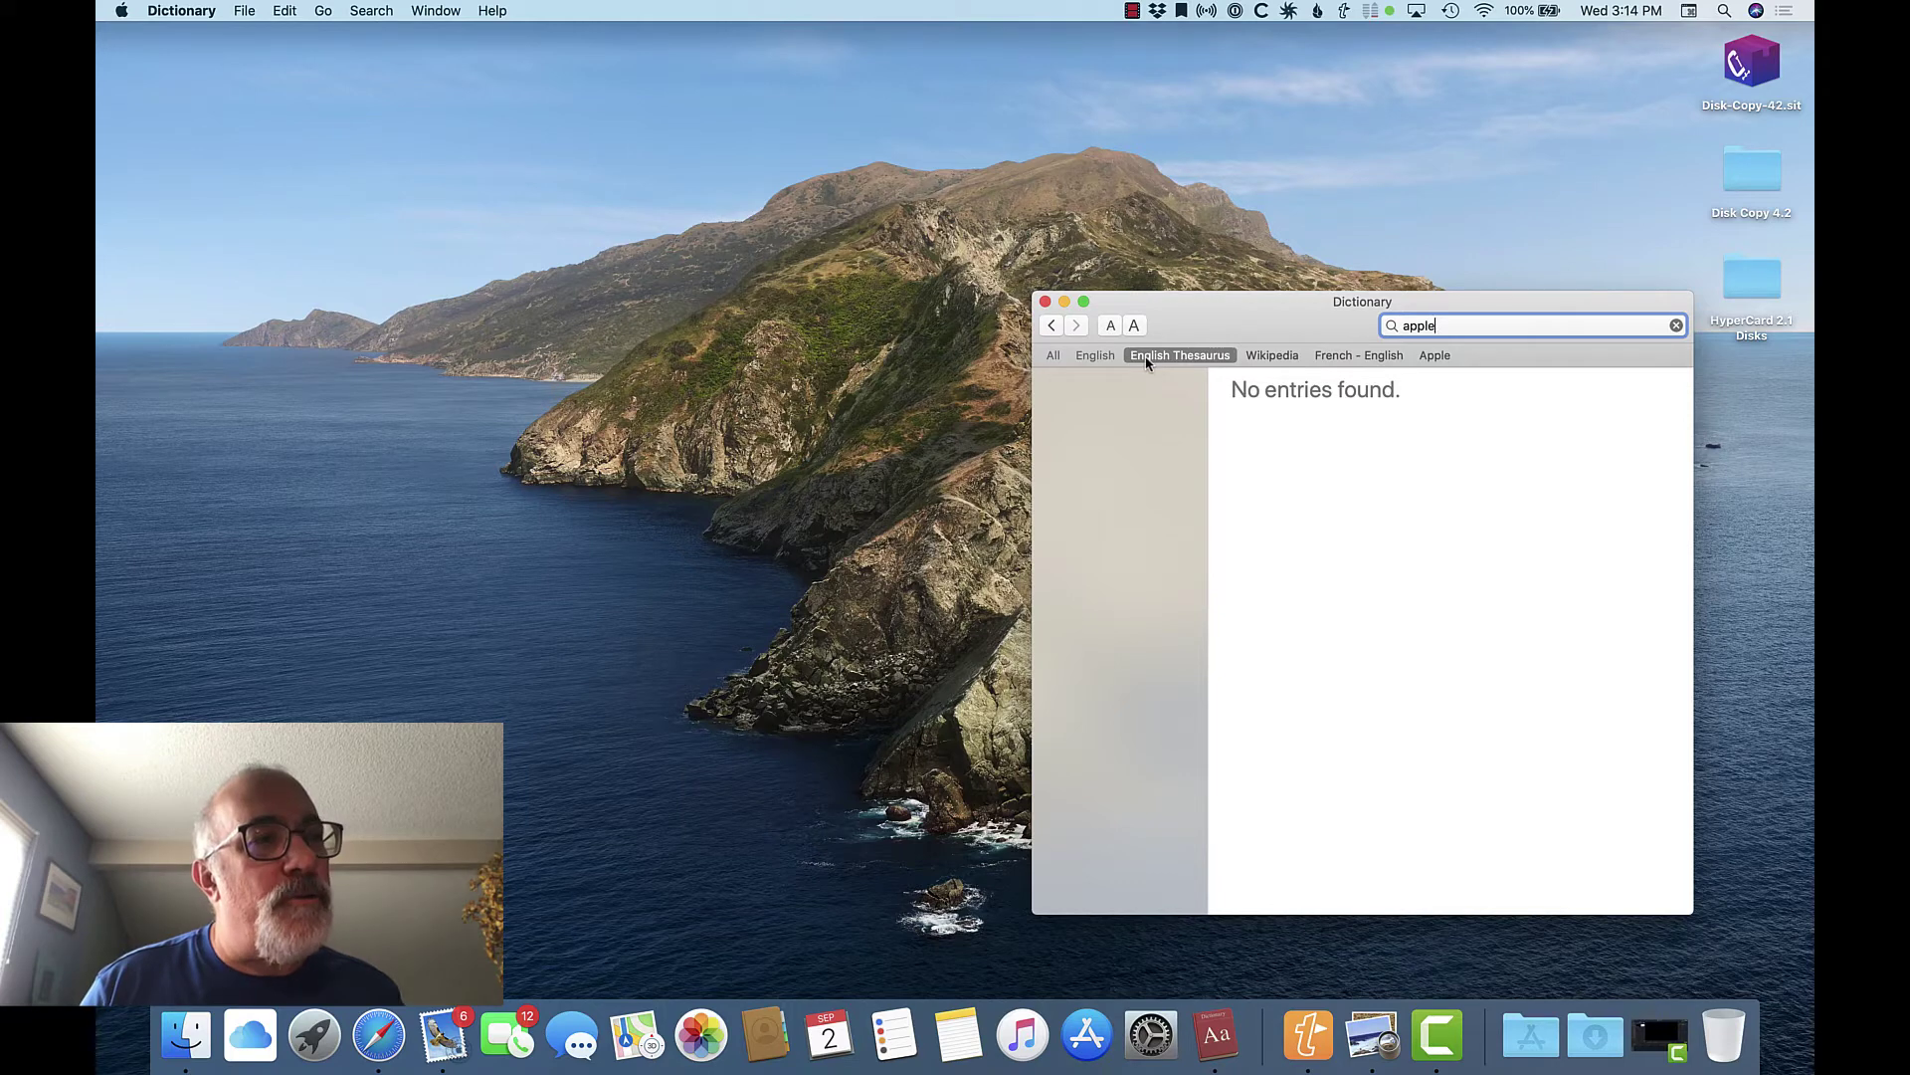
click(1260, 360)
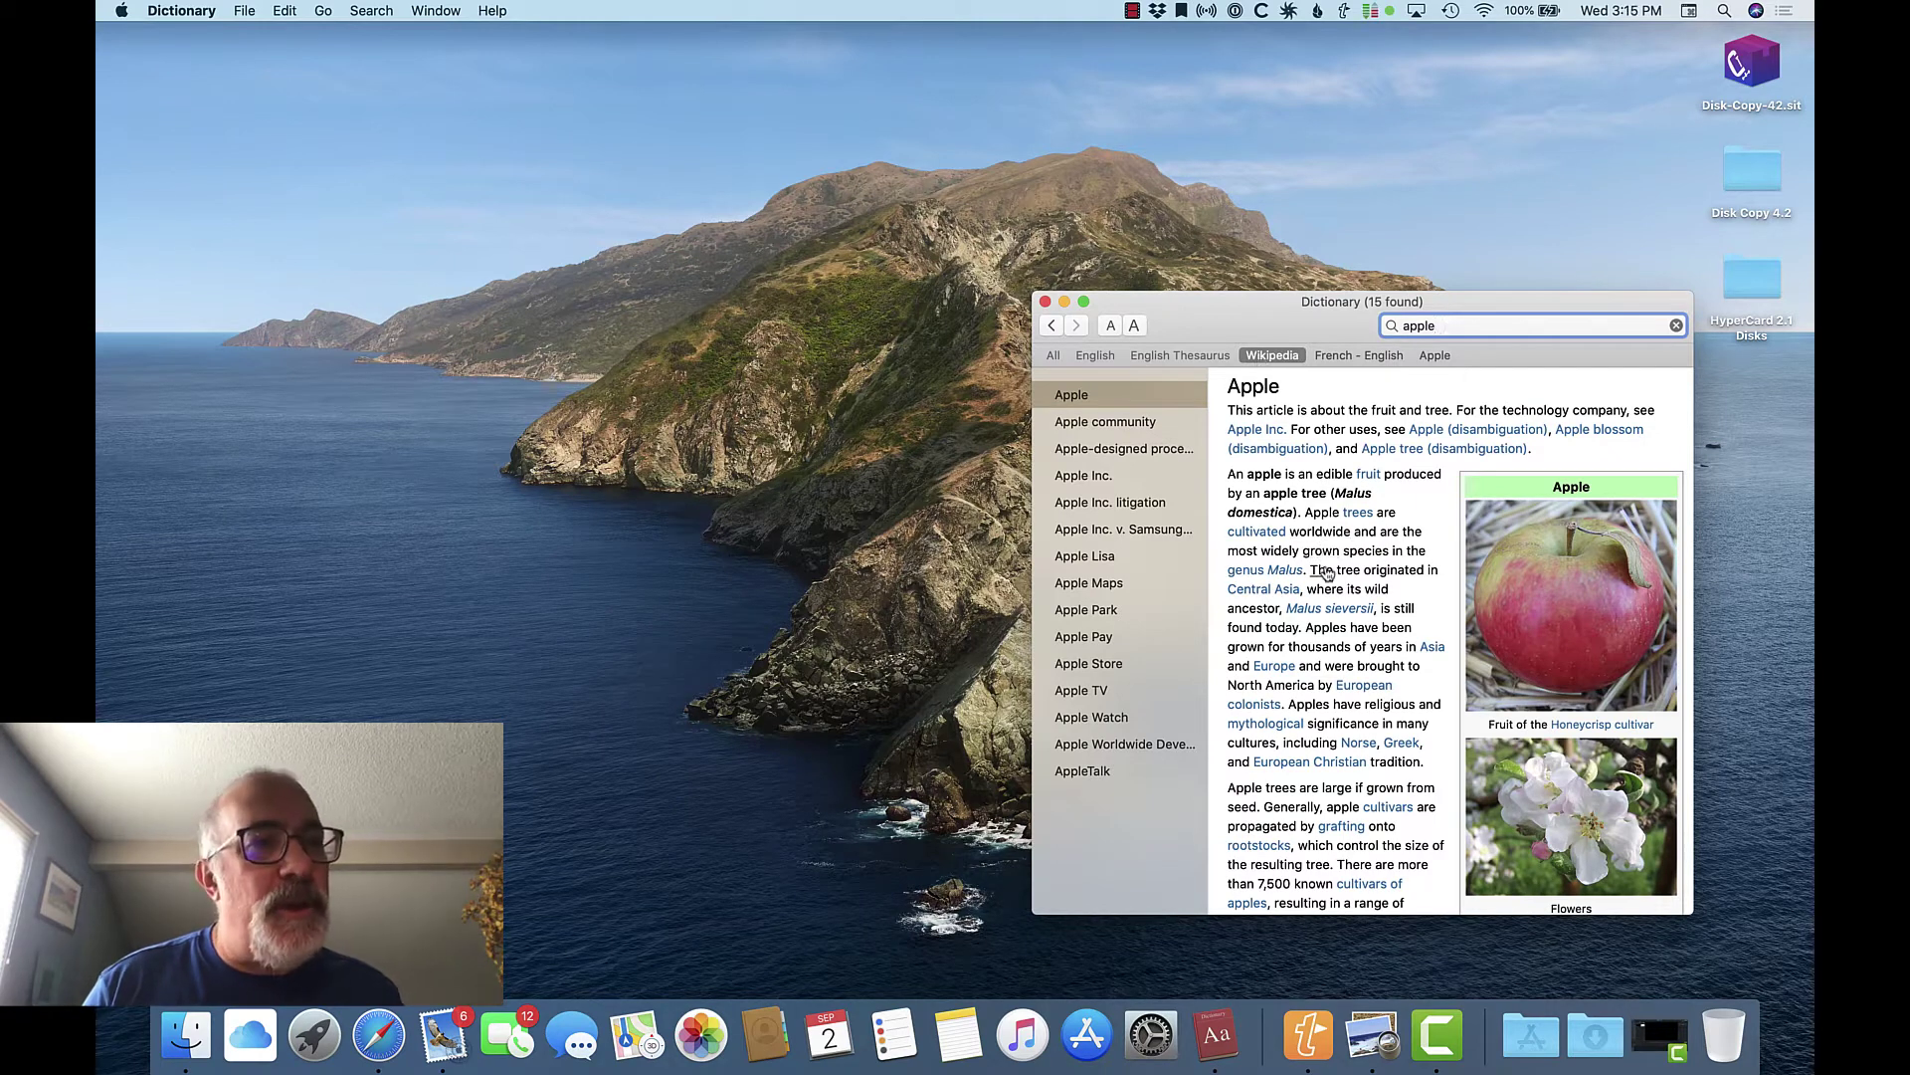
scroll(1323, 558, down, 3)
scroll(1327, 574, up, 3)
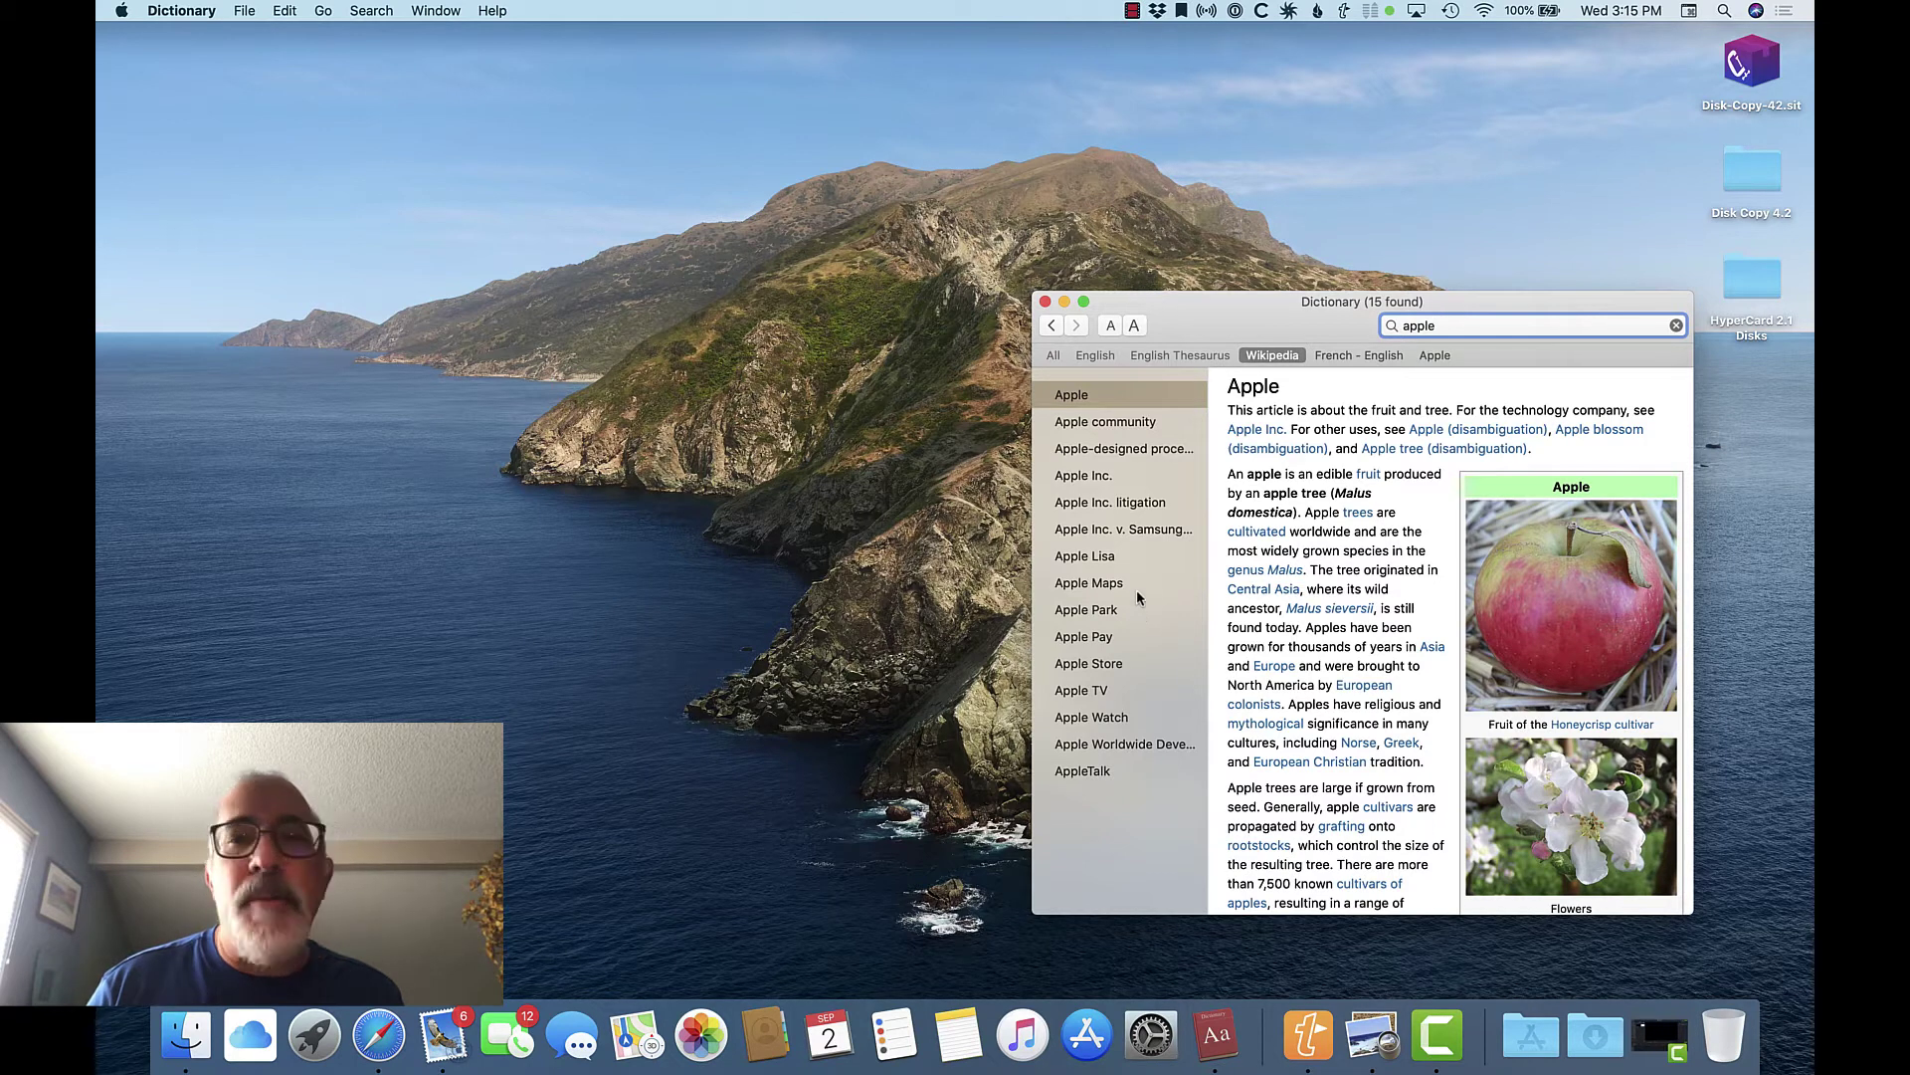
click(1085, 476)
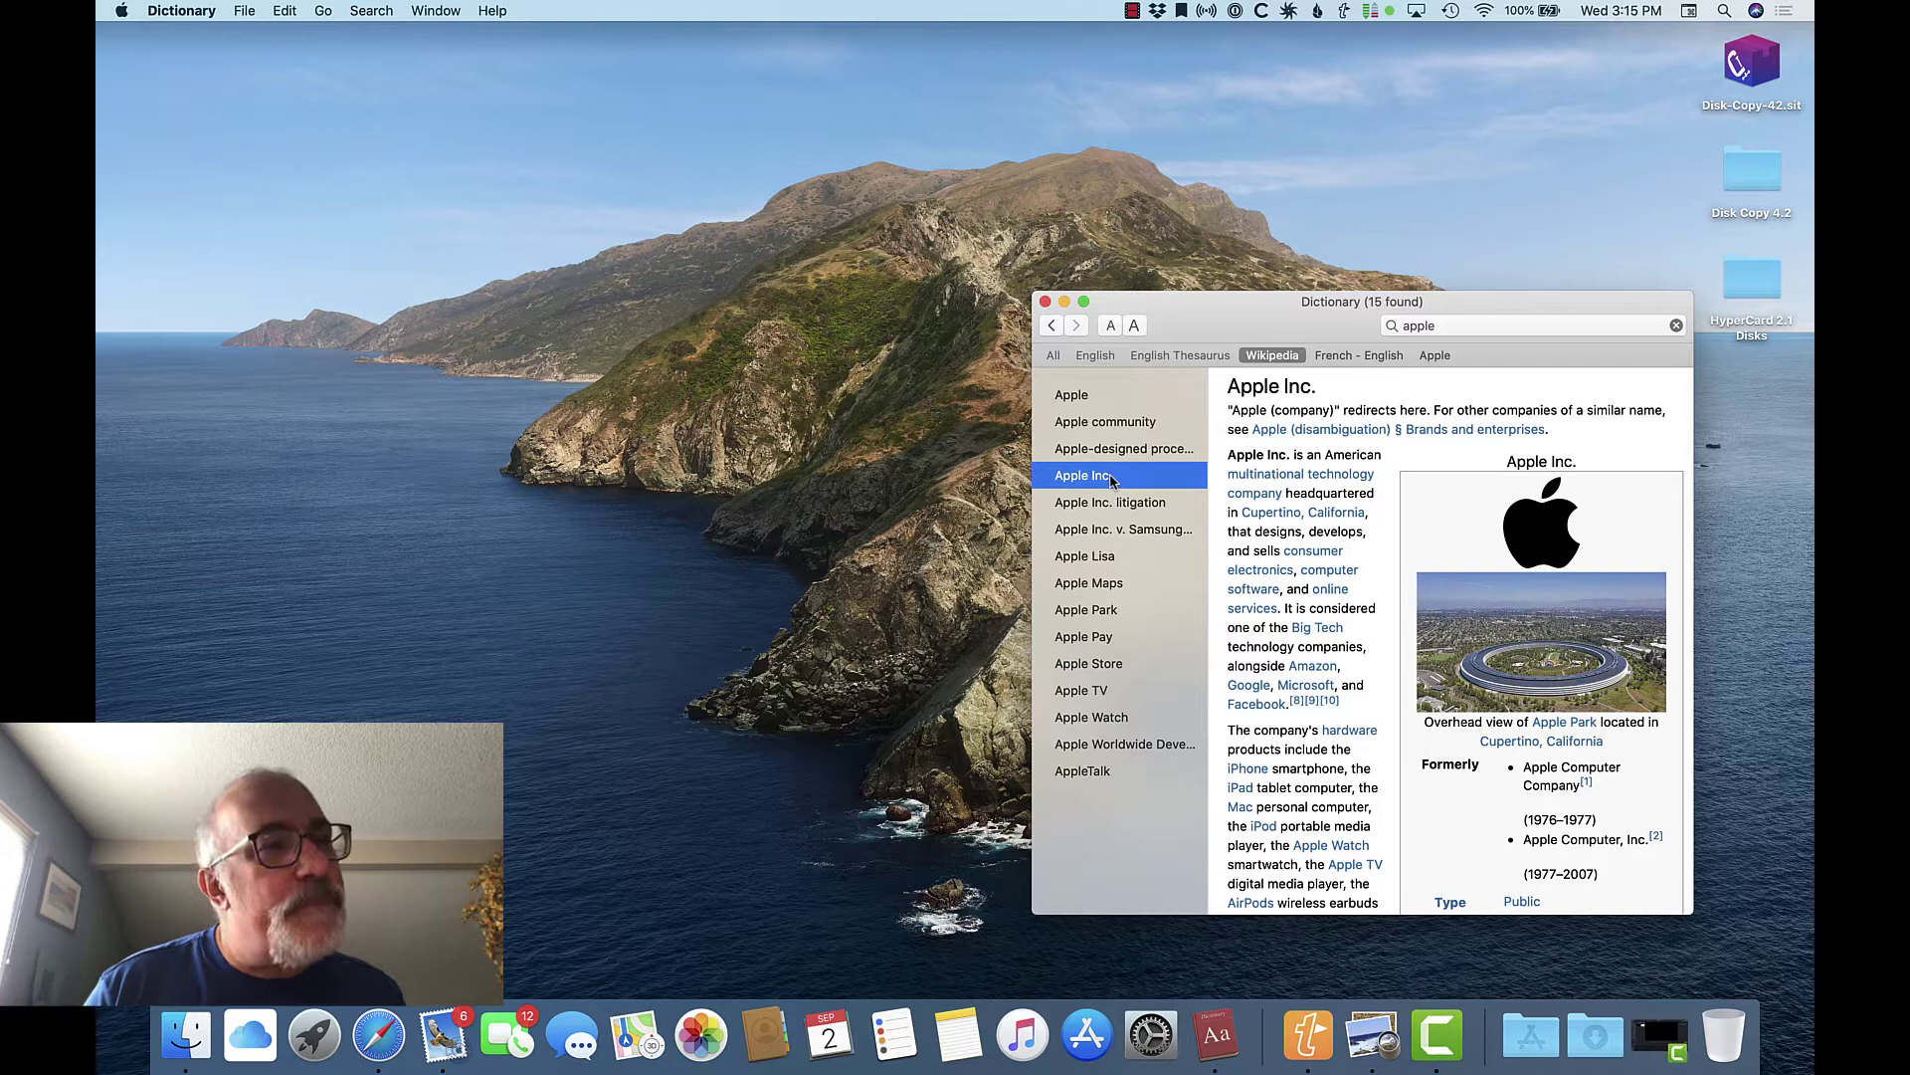
click(1359, 355)
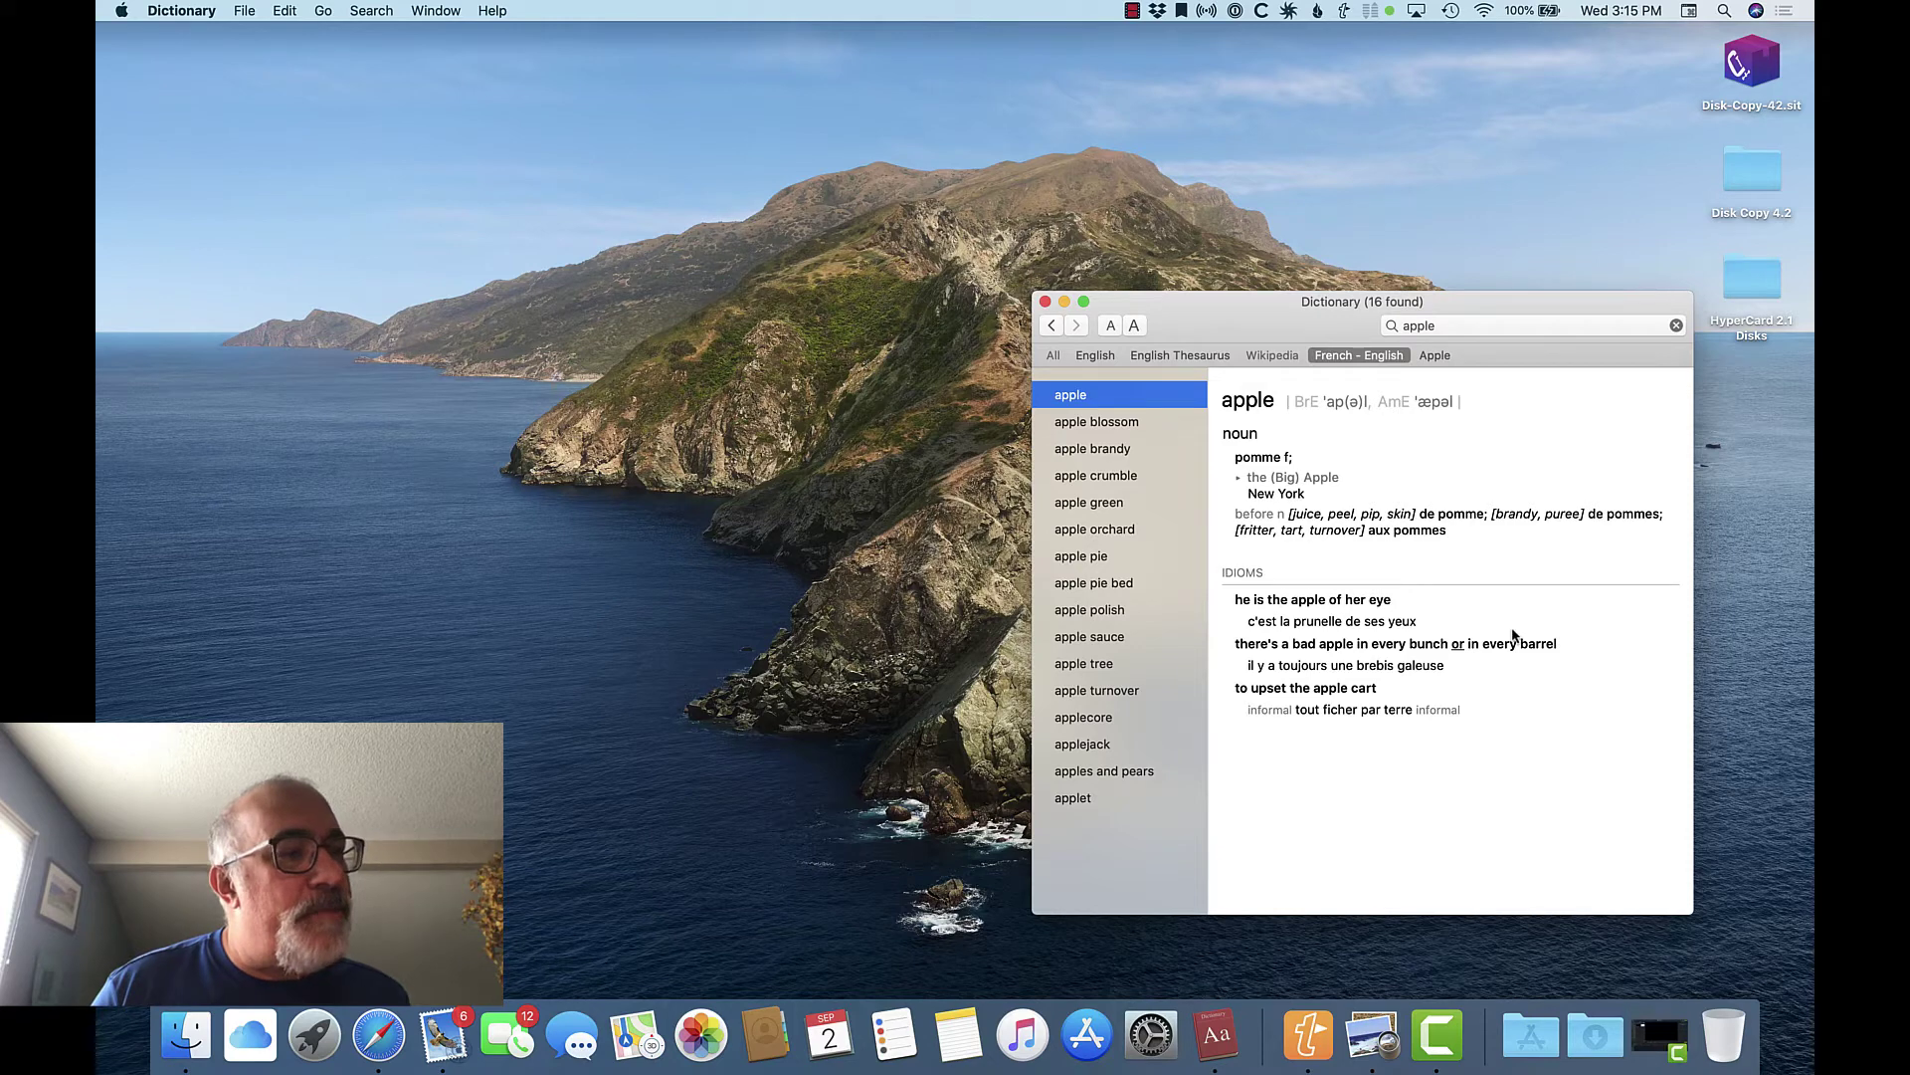
Step: Show the Apple source's 33 entries for apple, scrolling the list from Apple Arcade
click(1435, 356)
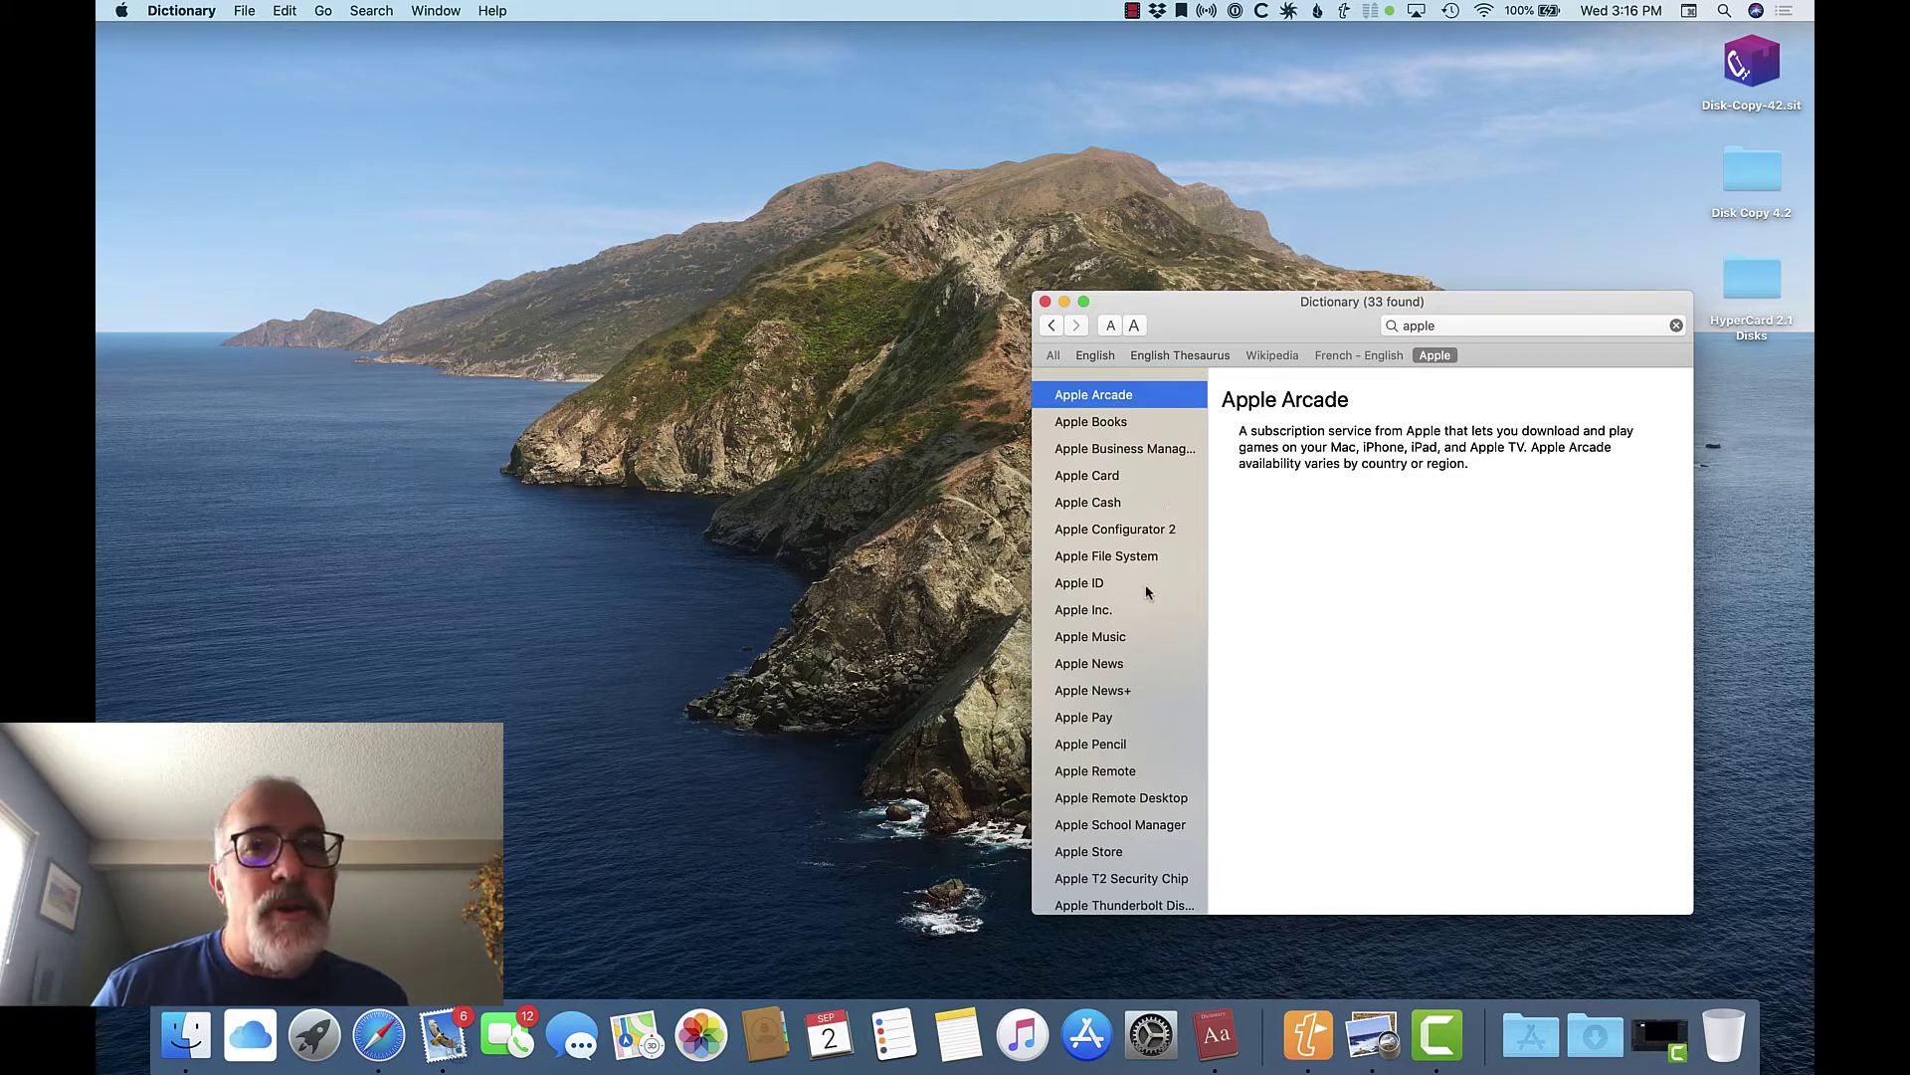
scroll(1142, 598, down, 5)
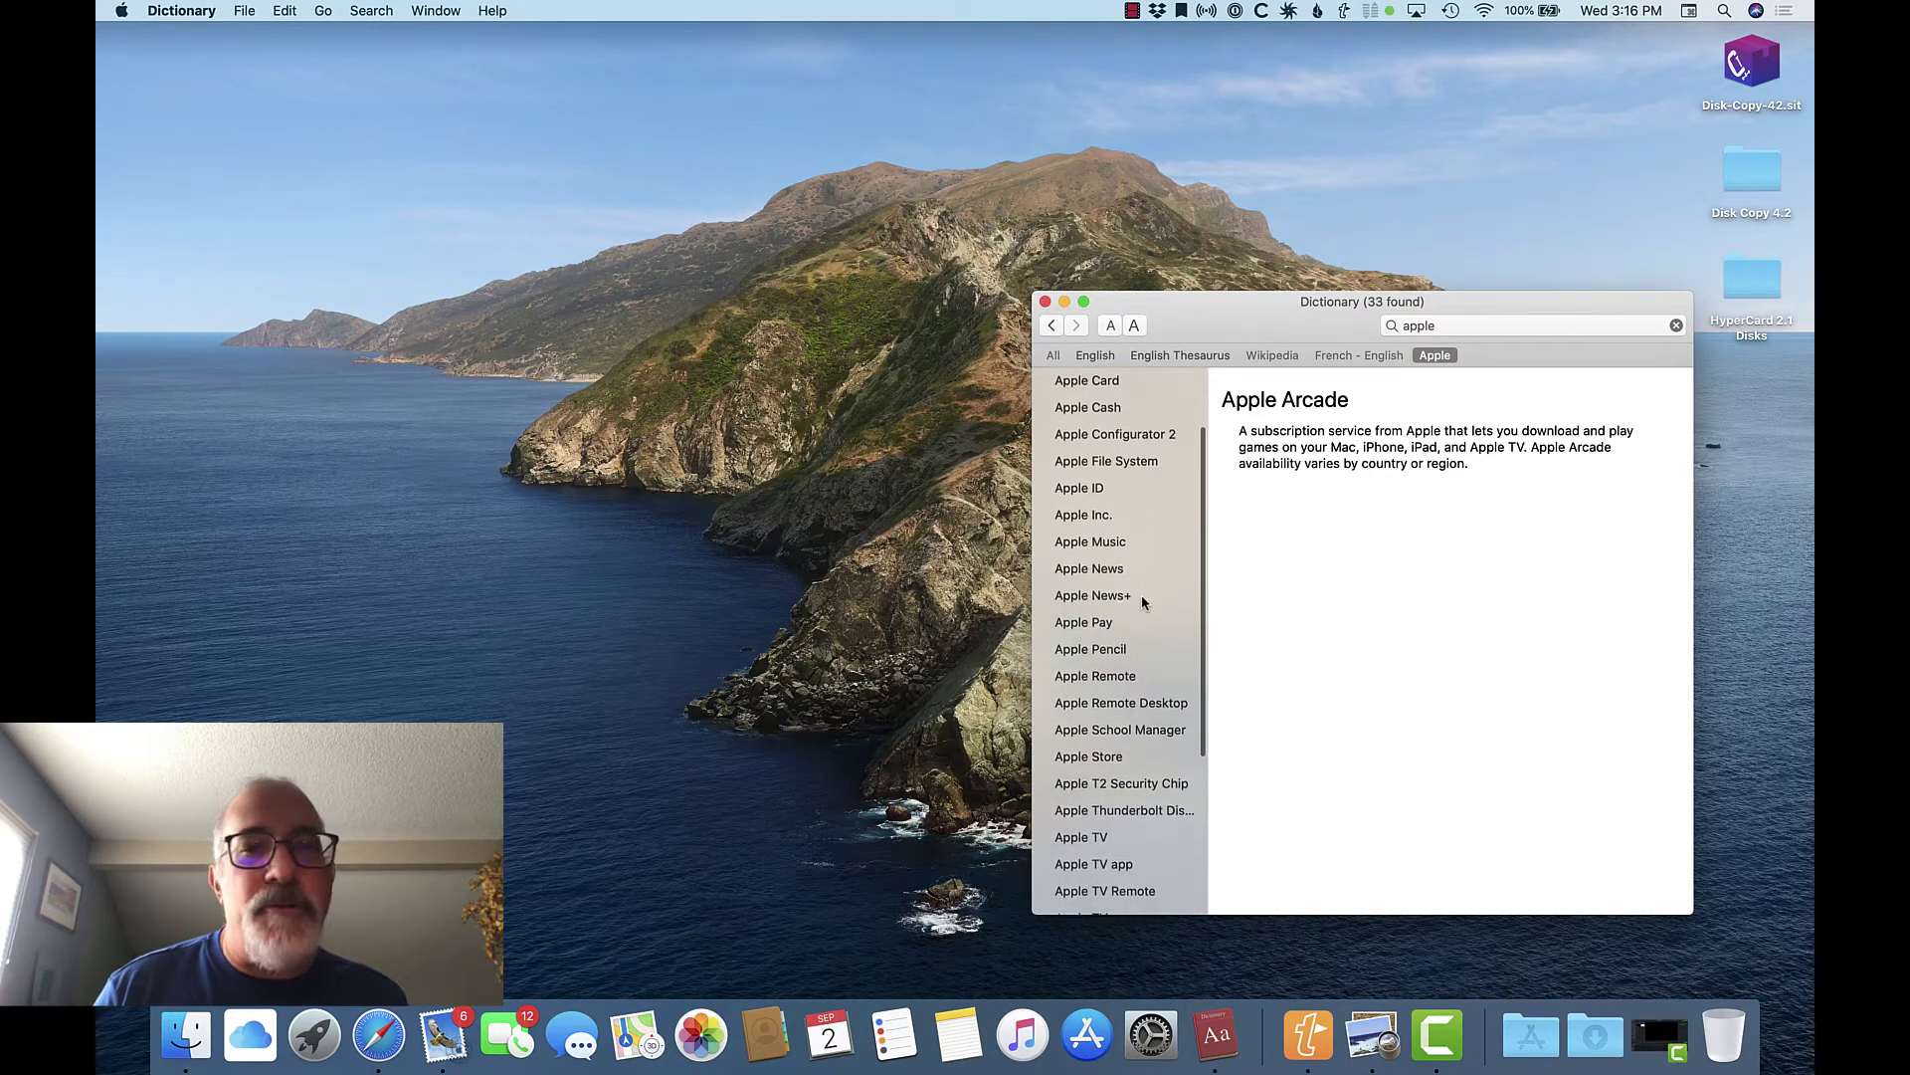
scroll(1142, 602, down, 5)
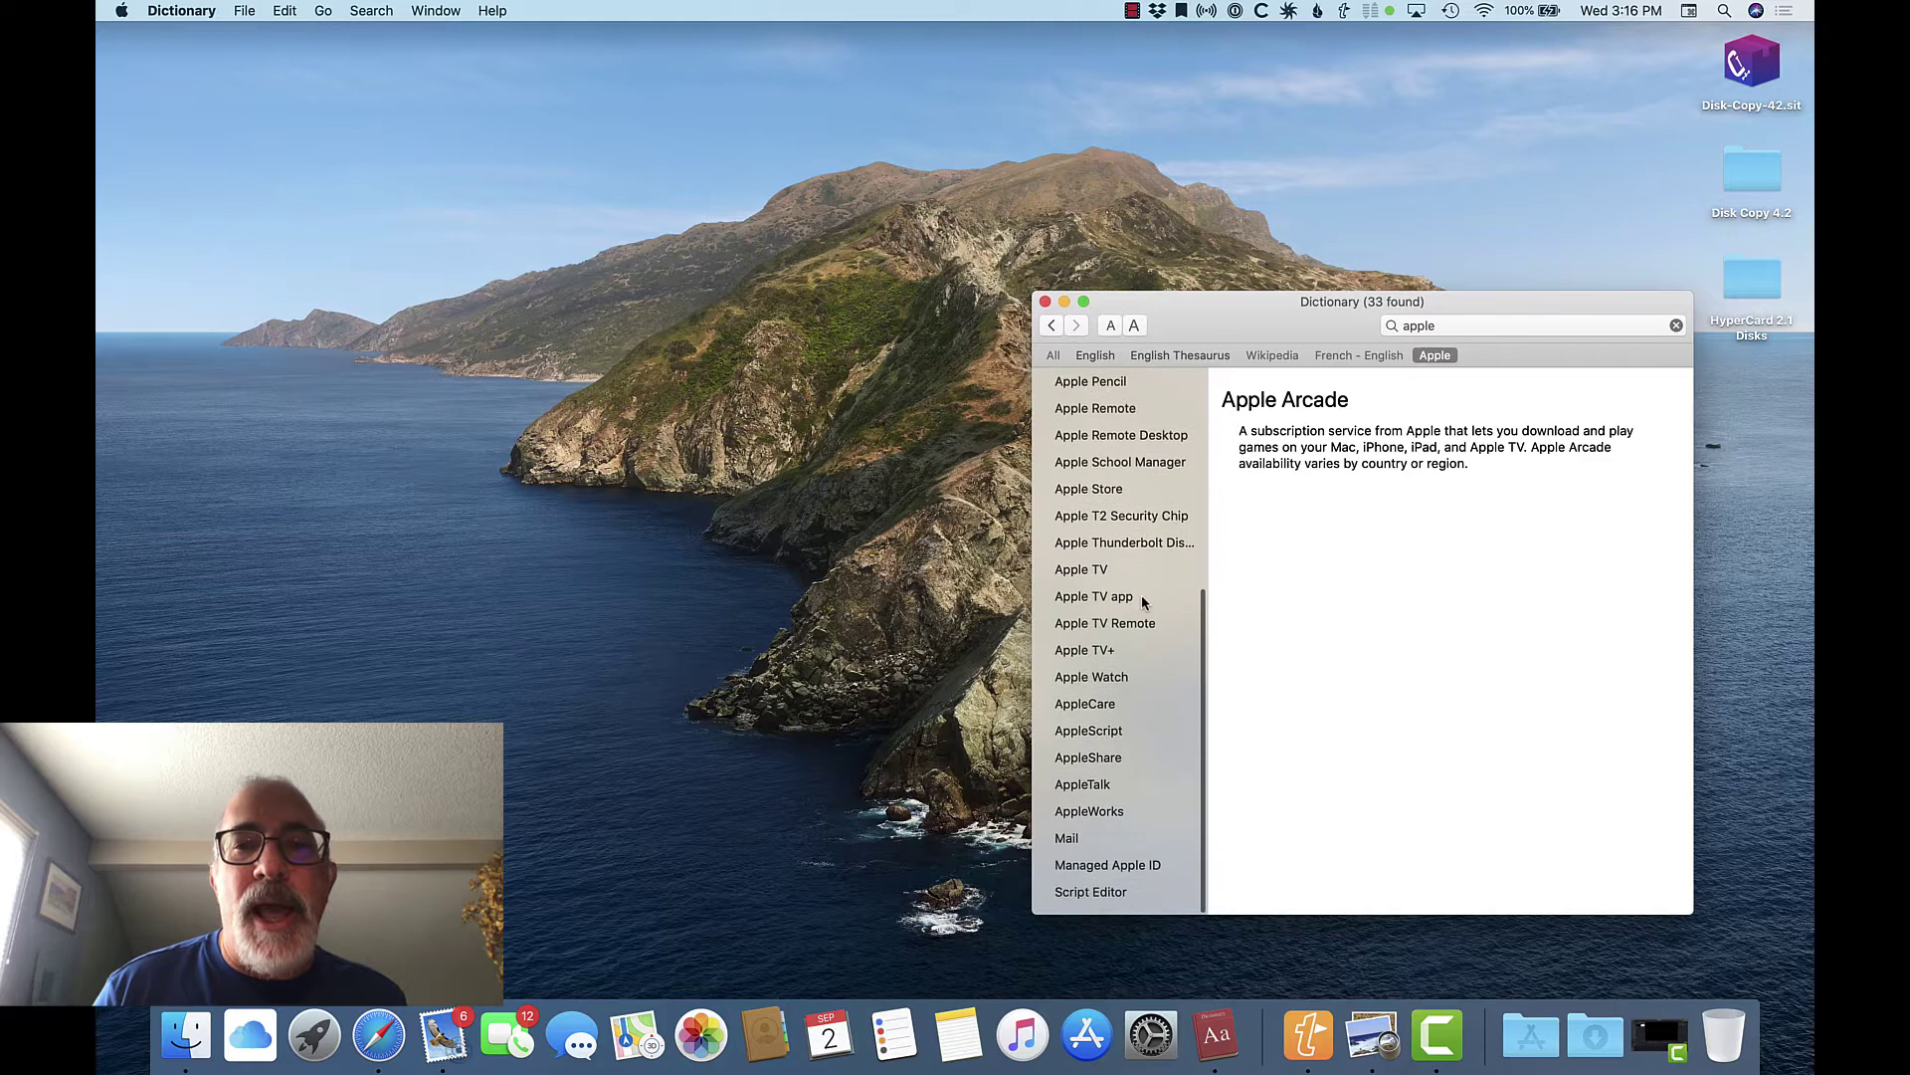
scroll(1142, 602, up, 10)
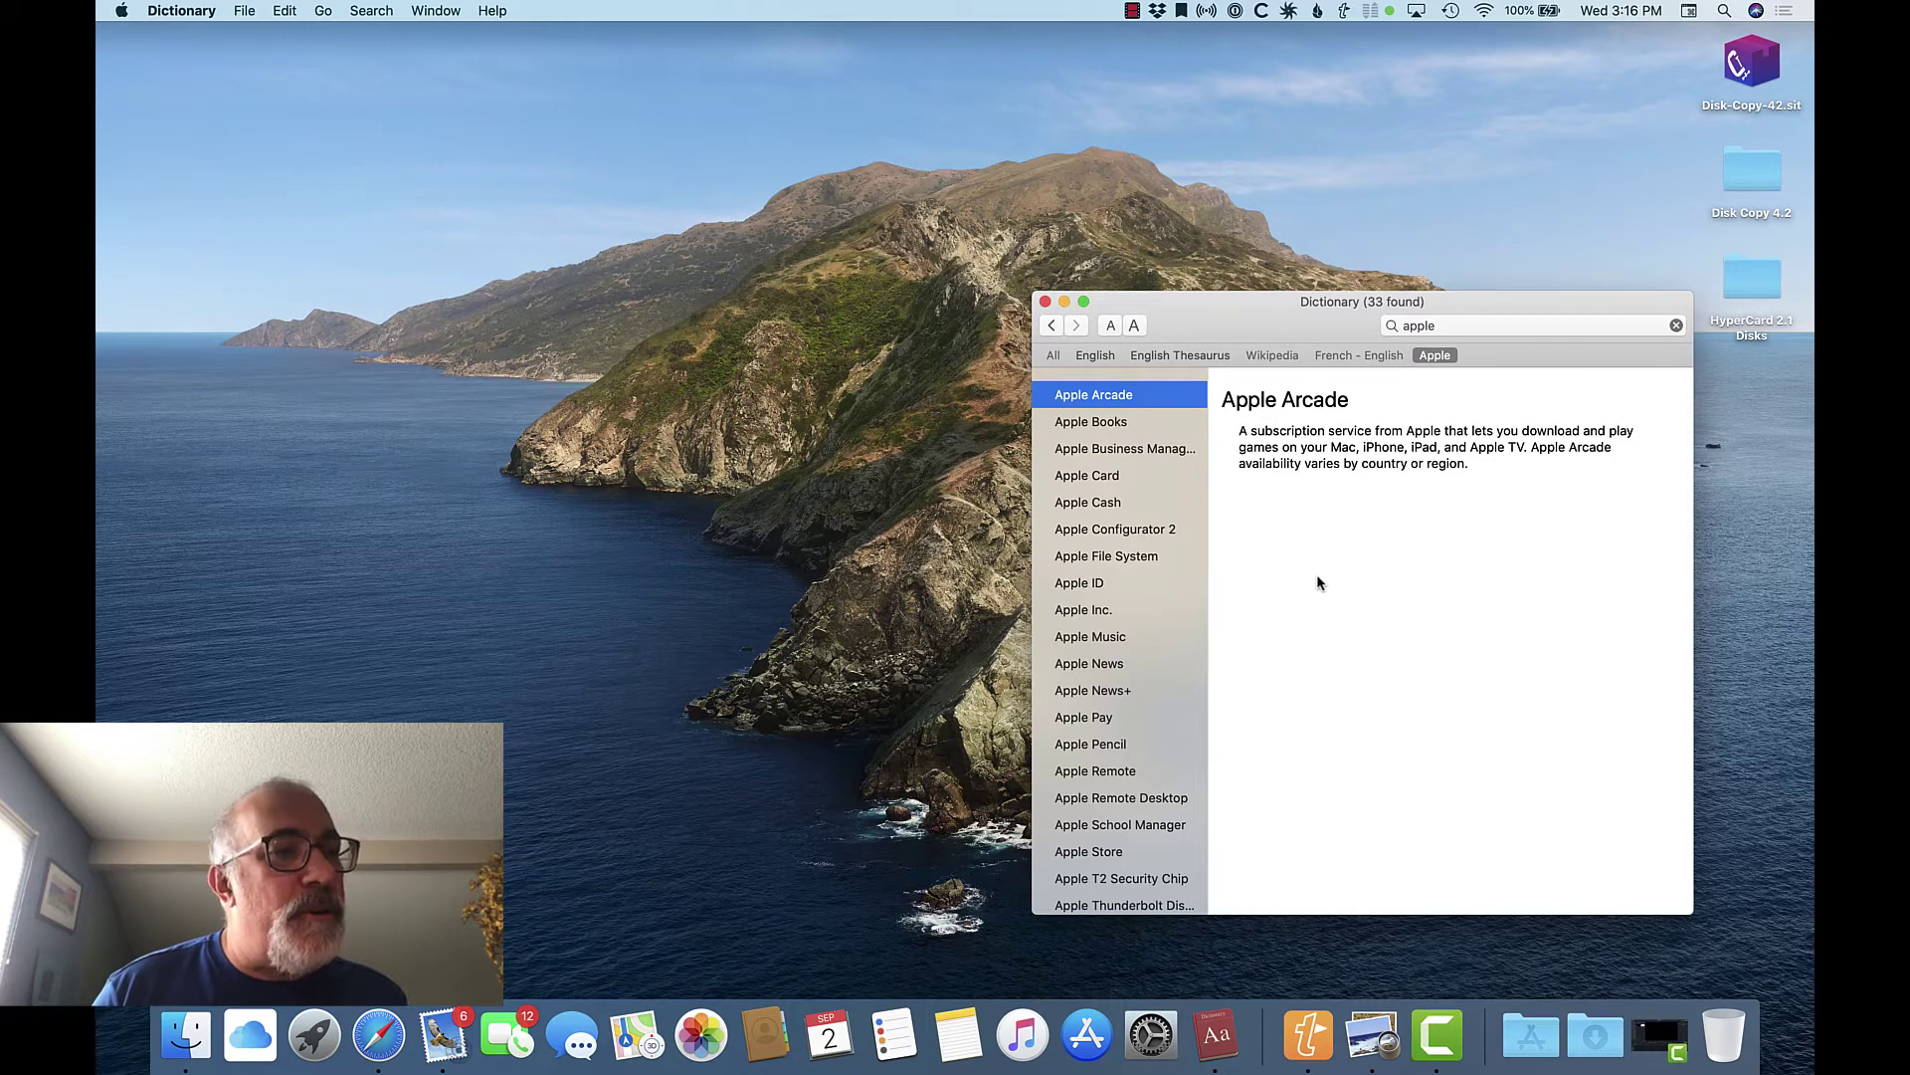
Step: Enlarge the entry text three steps, shrink it two, and return to the English source
click(1139, 329)
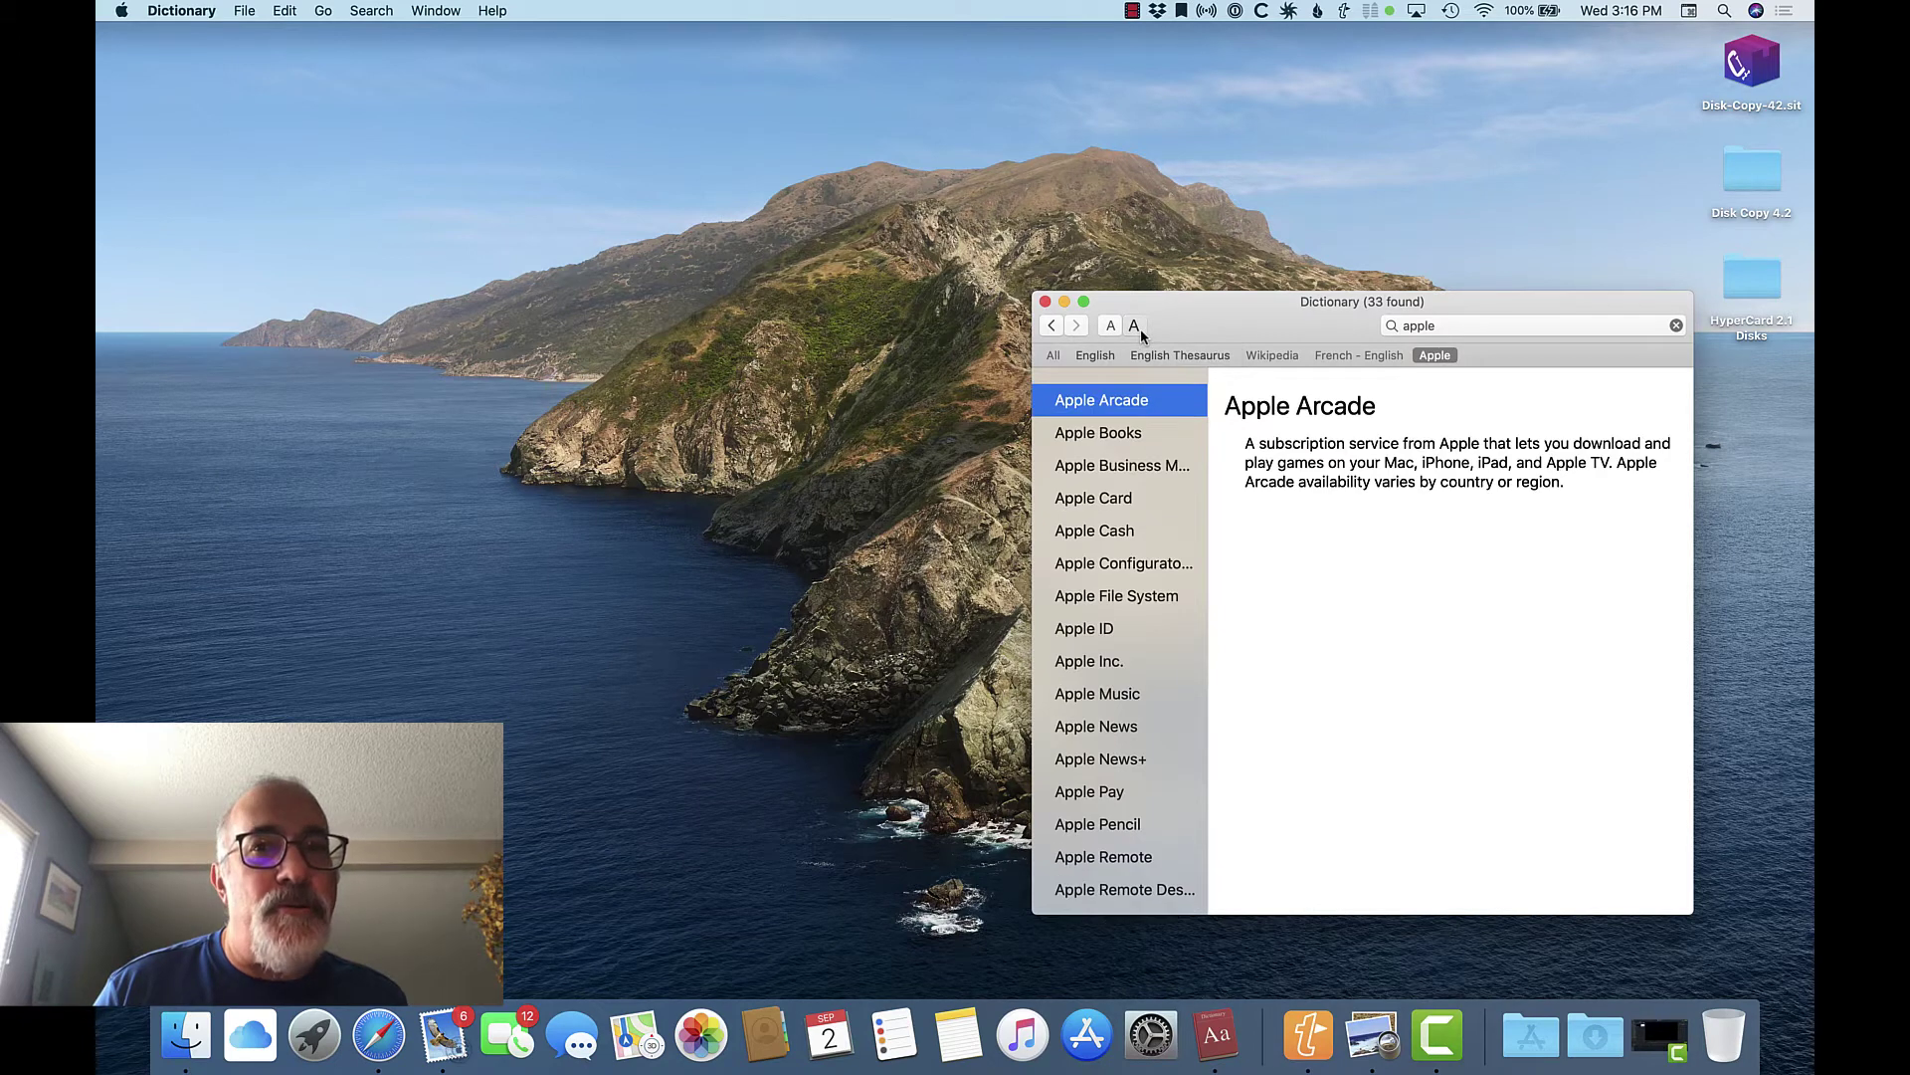
click(1141, 329)
click(1140, 328)
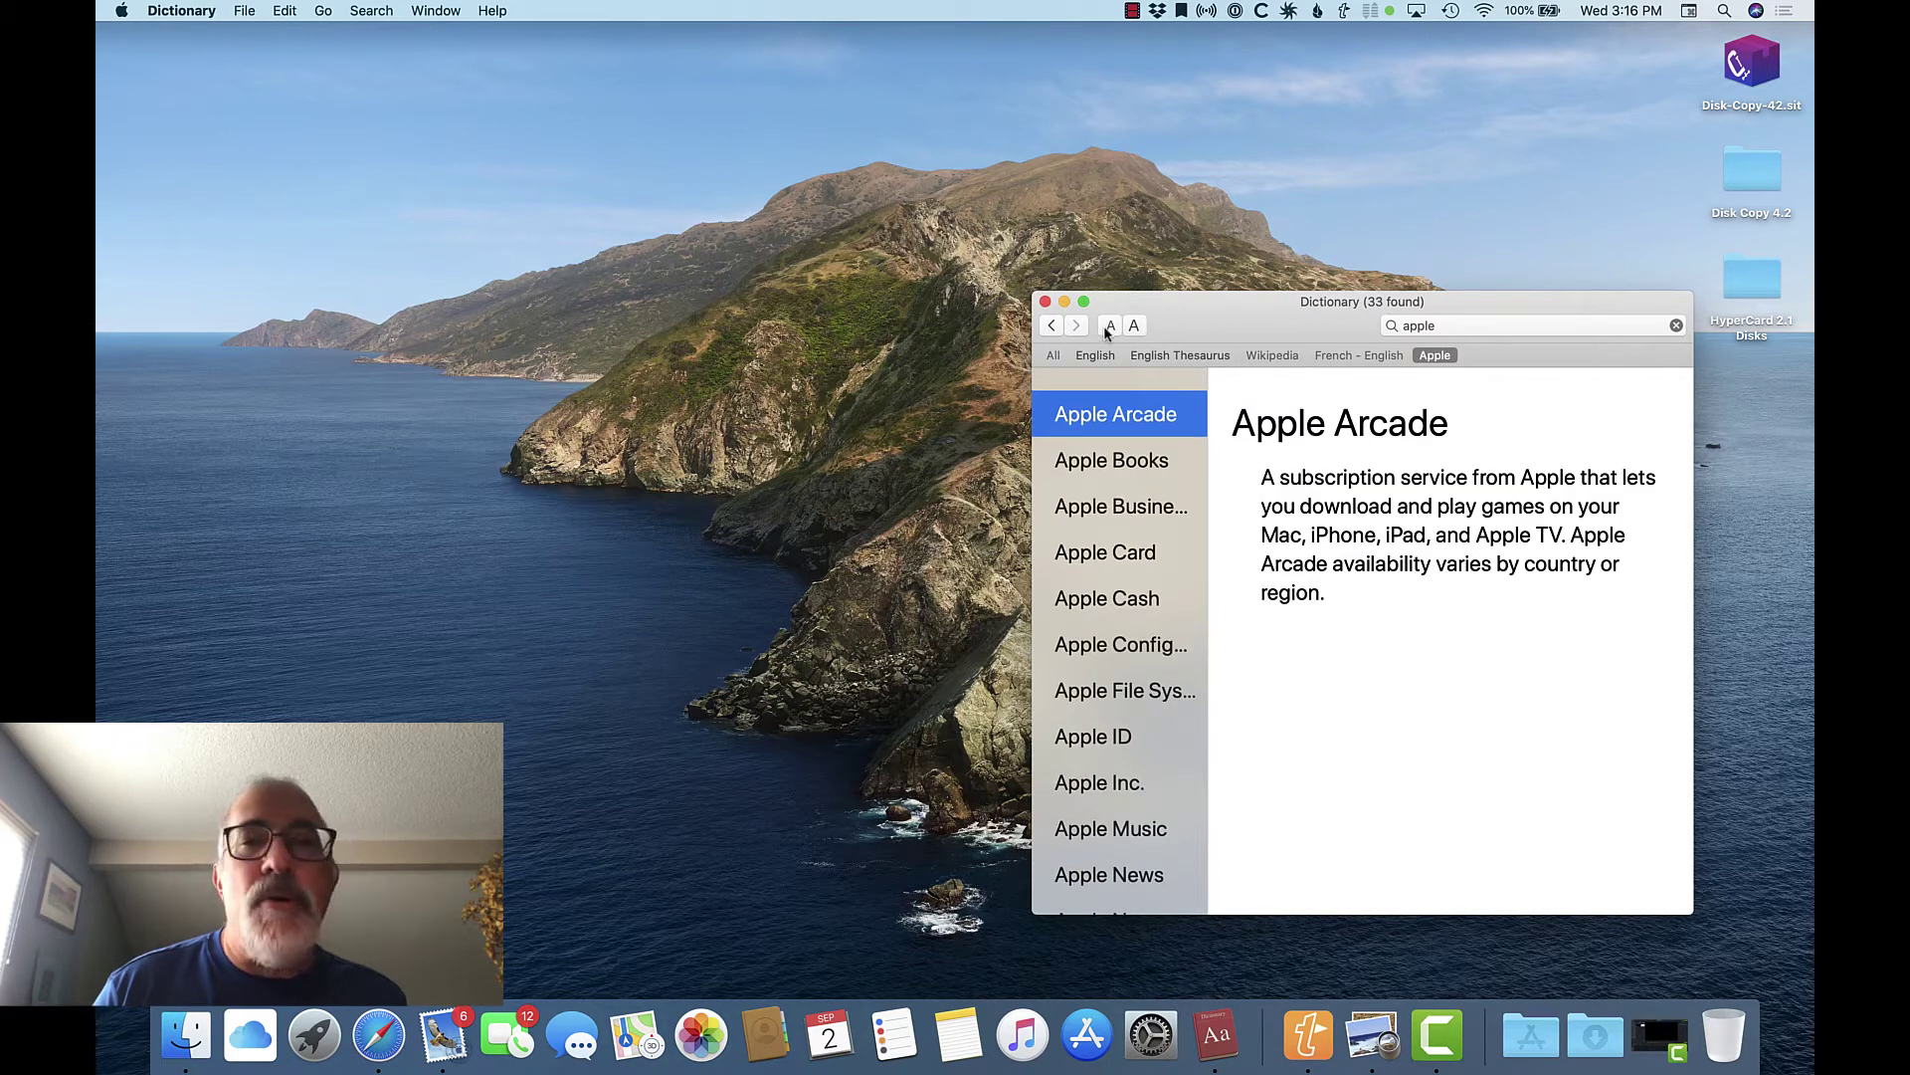
click(1108, 329)
click(1107, 328)
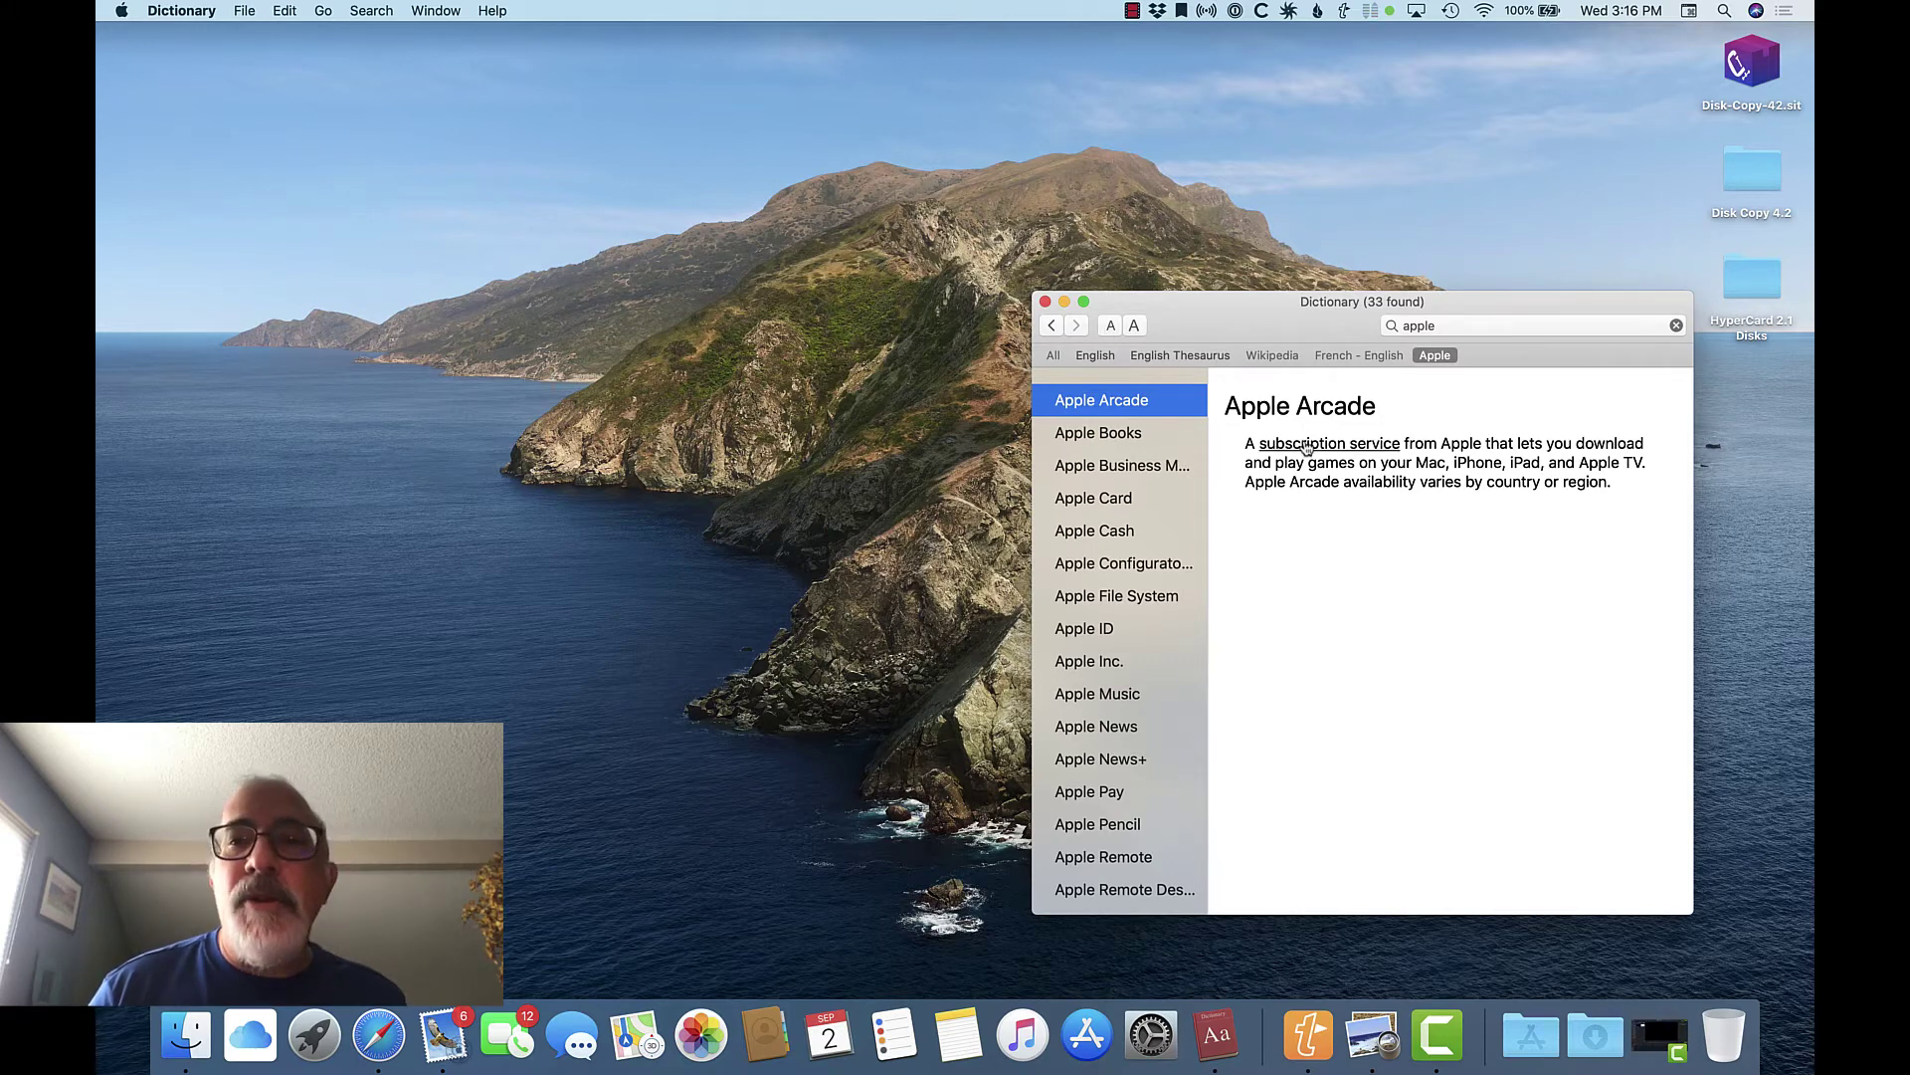
click(1105, 355)
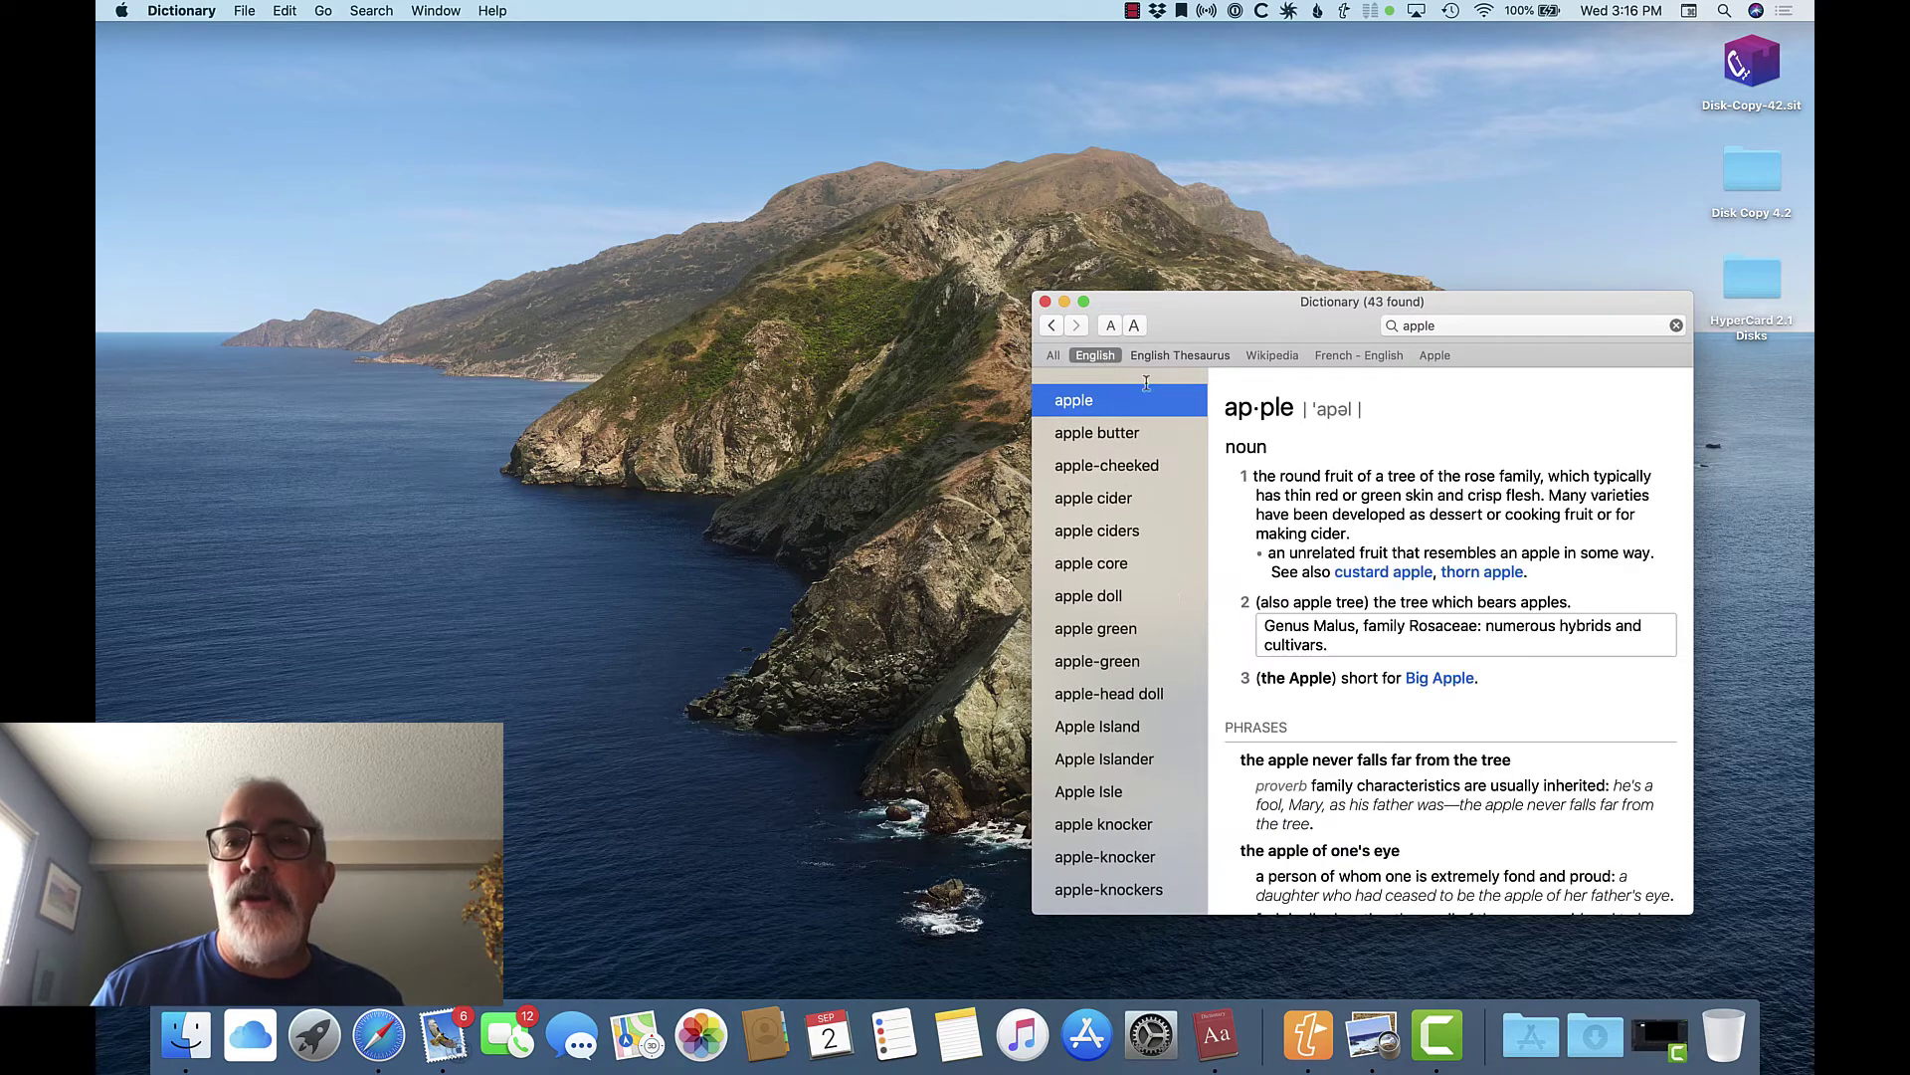
Step: Look up 'fruit' in a new tab and flip between the apple and fruit tabs
right_click(1340, 479)
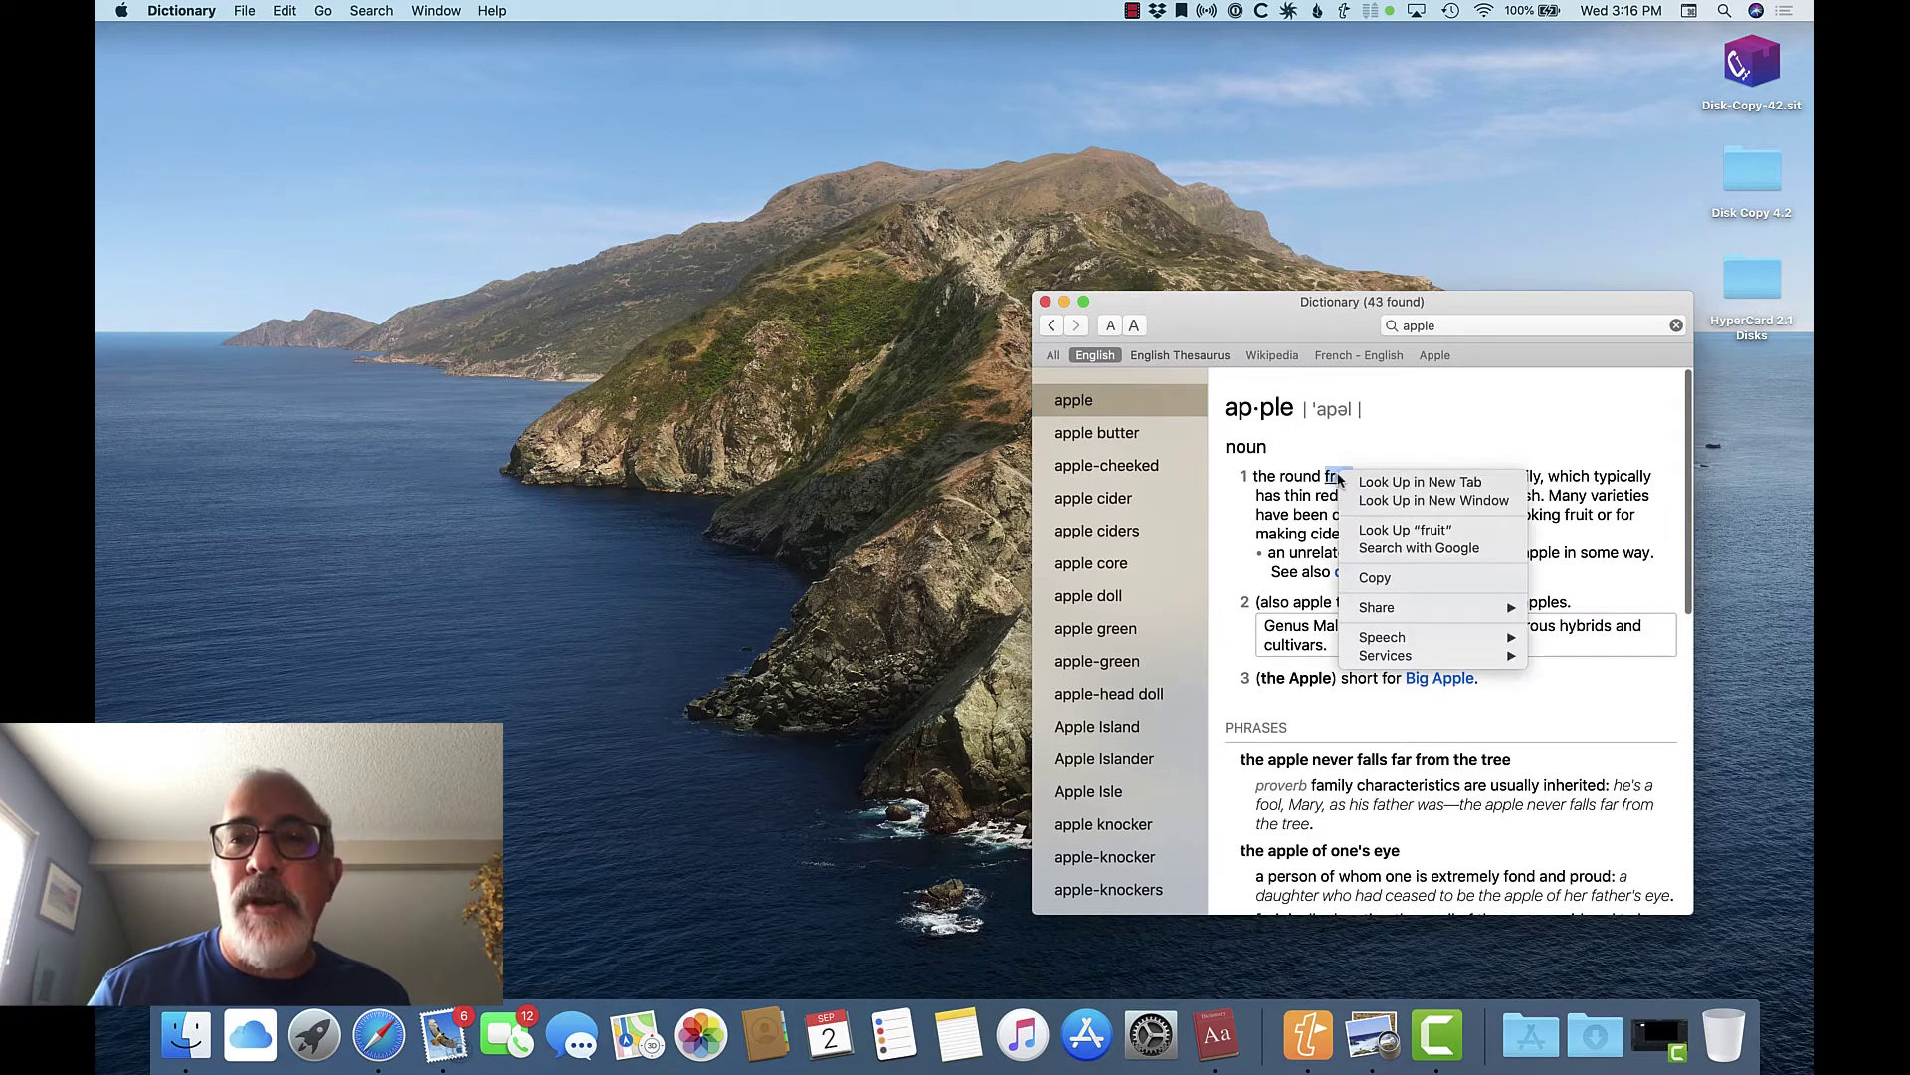
click(1393, 485)
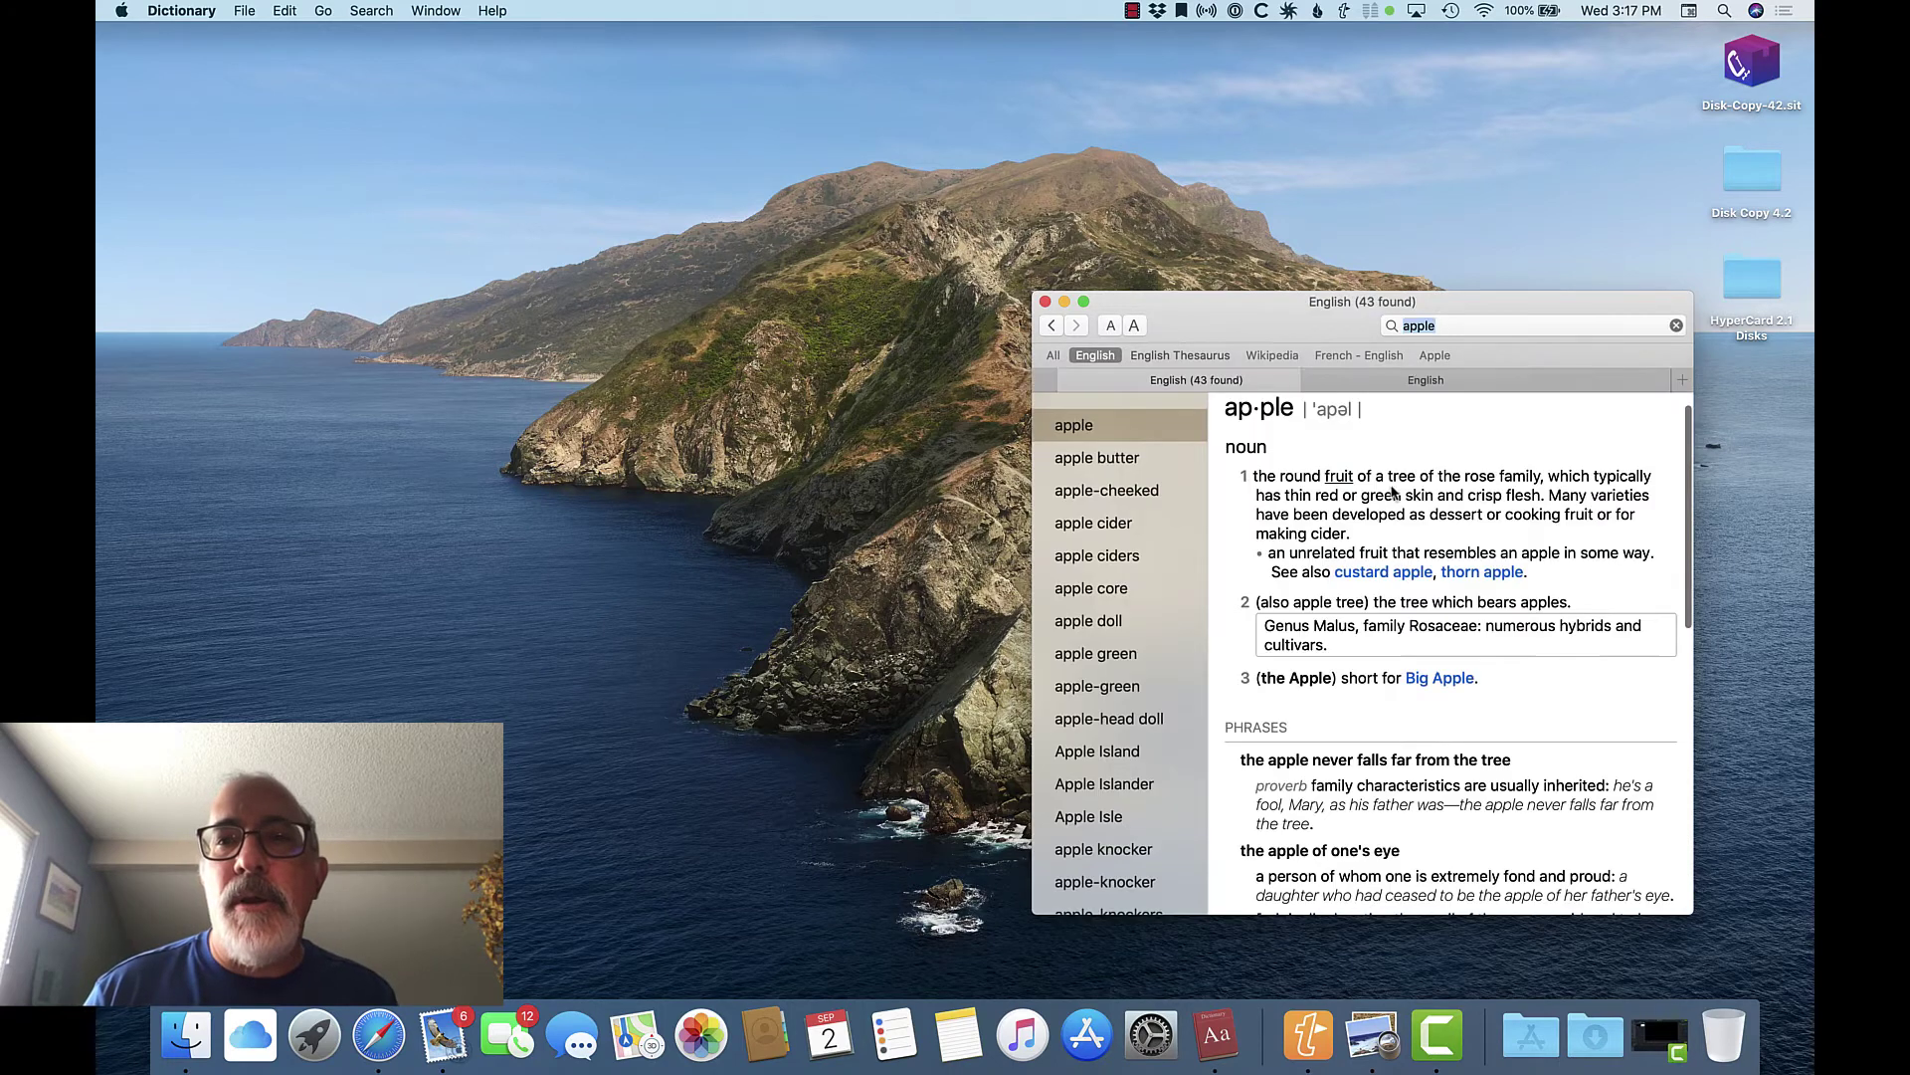
click(1402, 388)
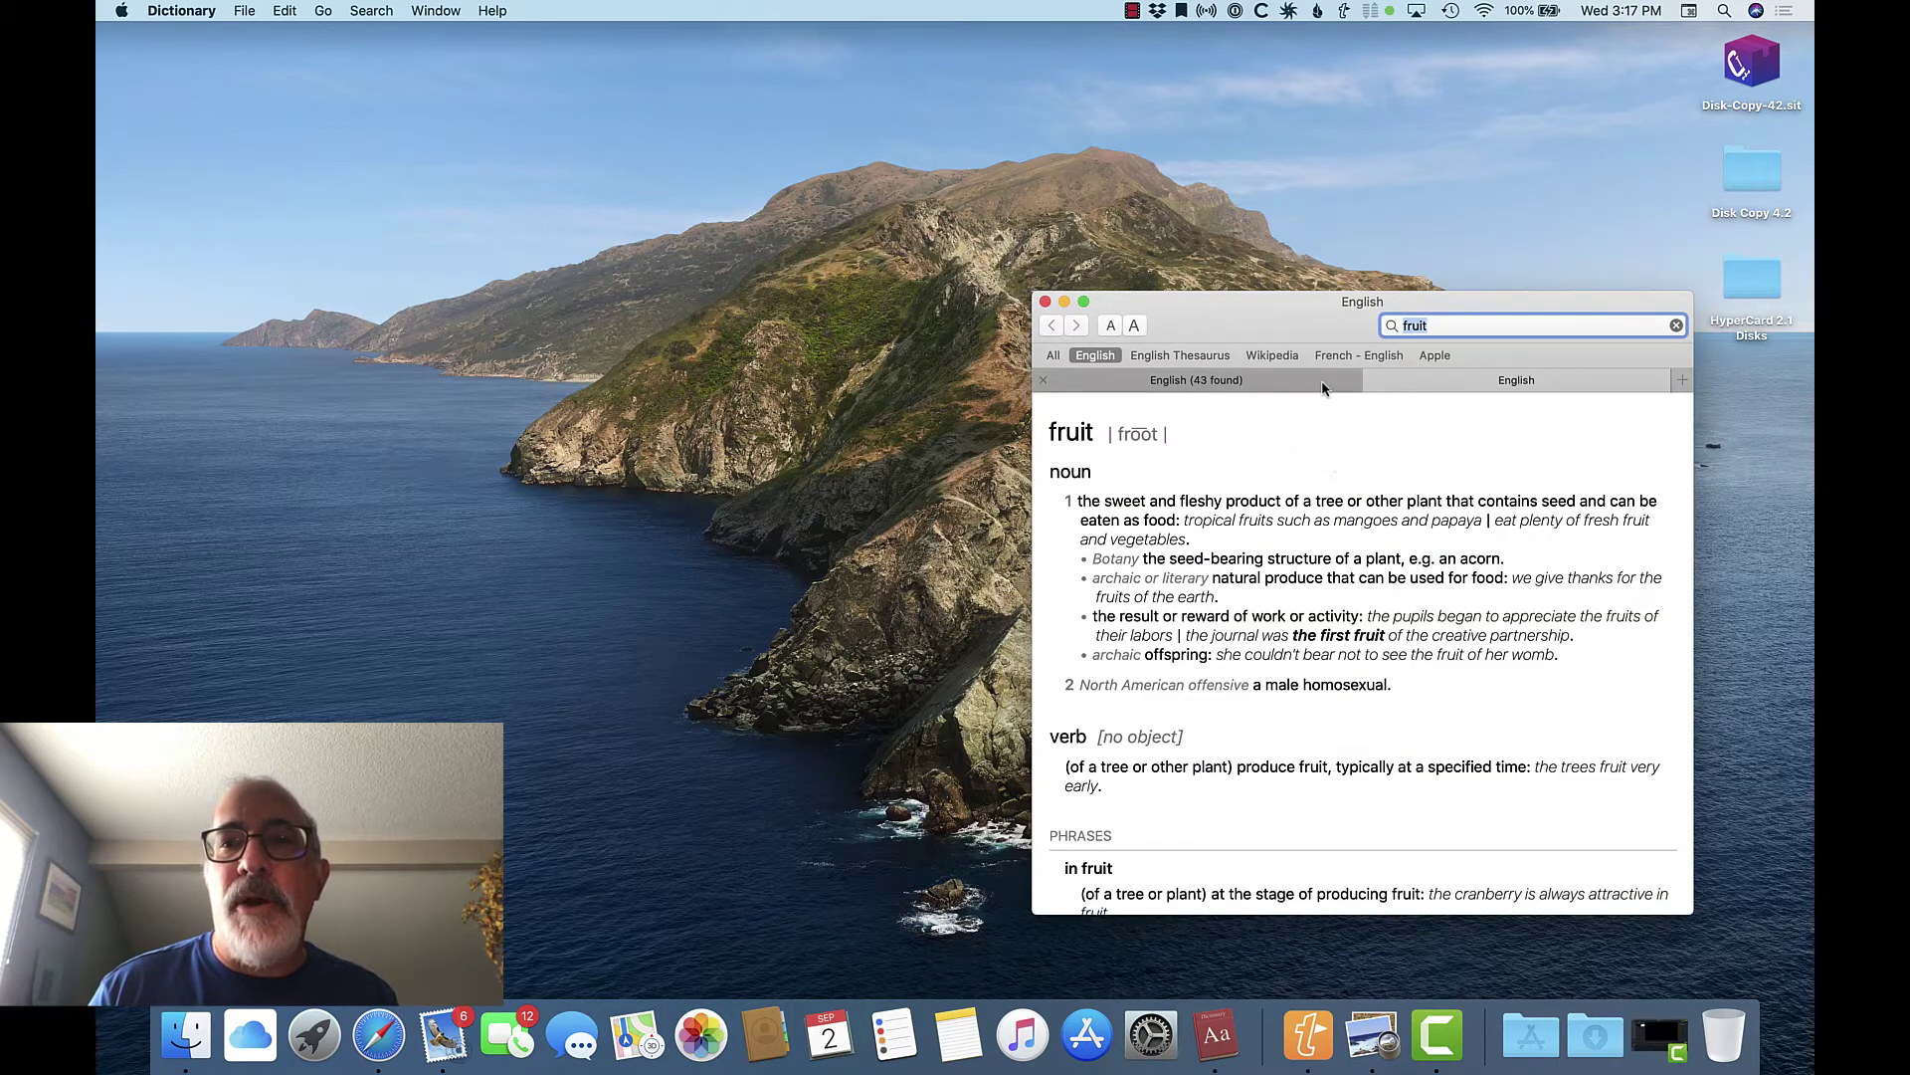
click(1326, 385)
click(1407, 384)
click(1324, 384)
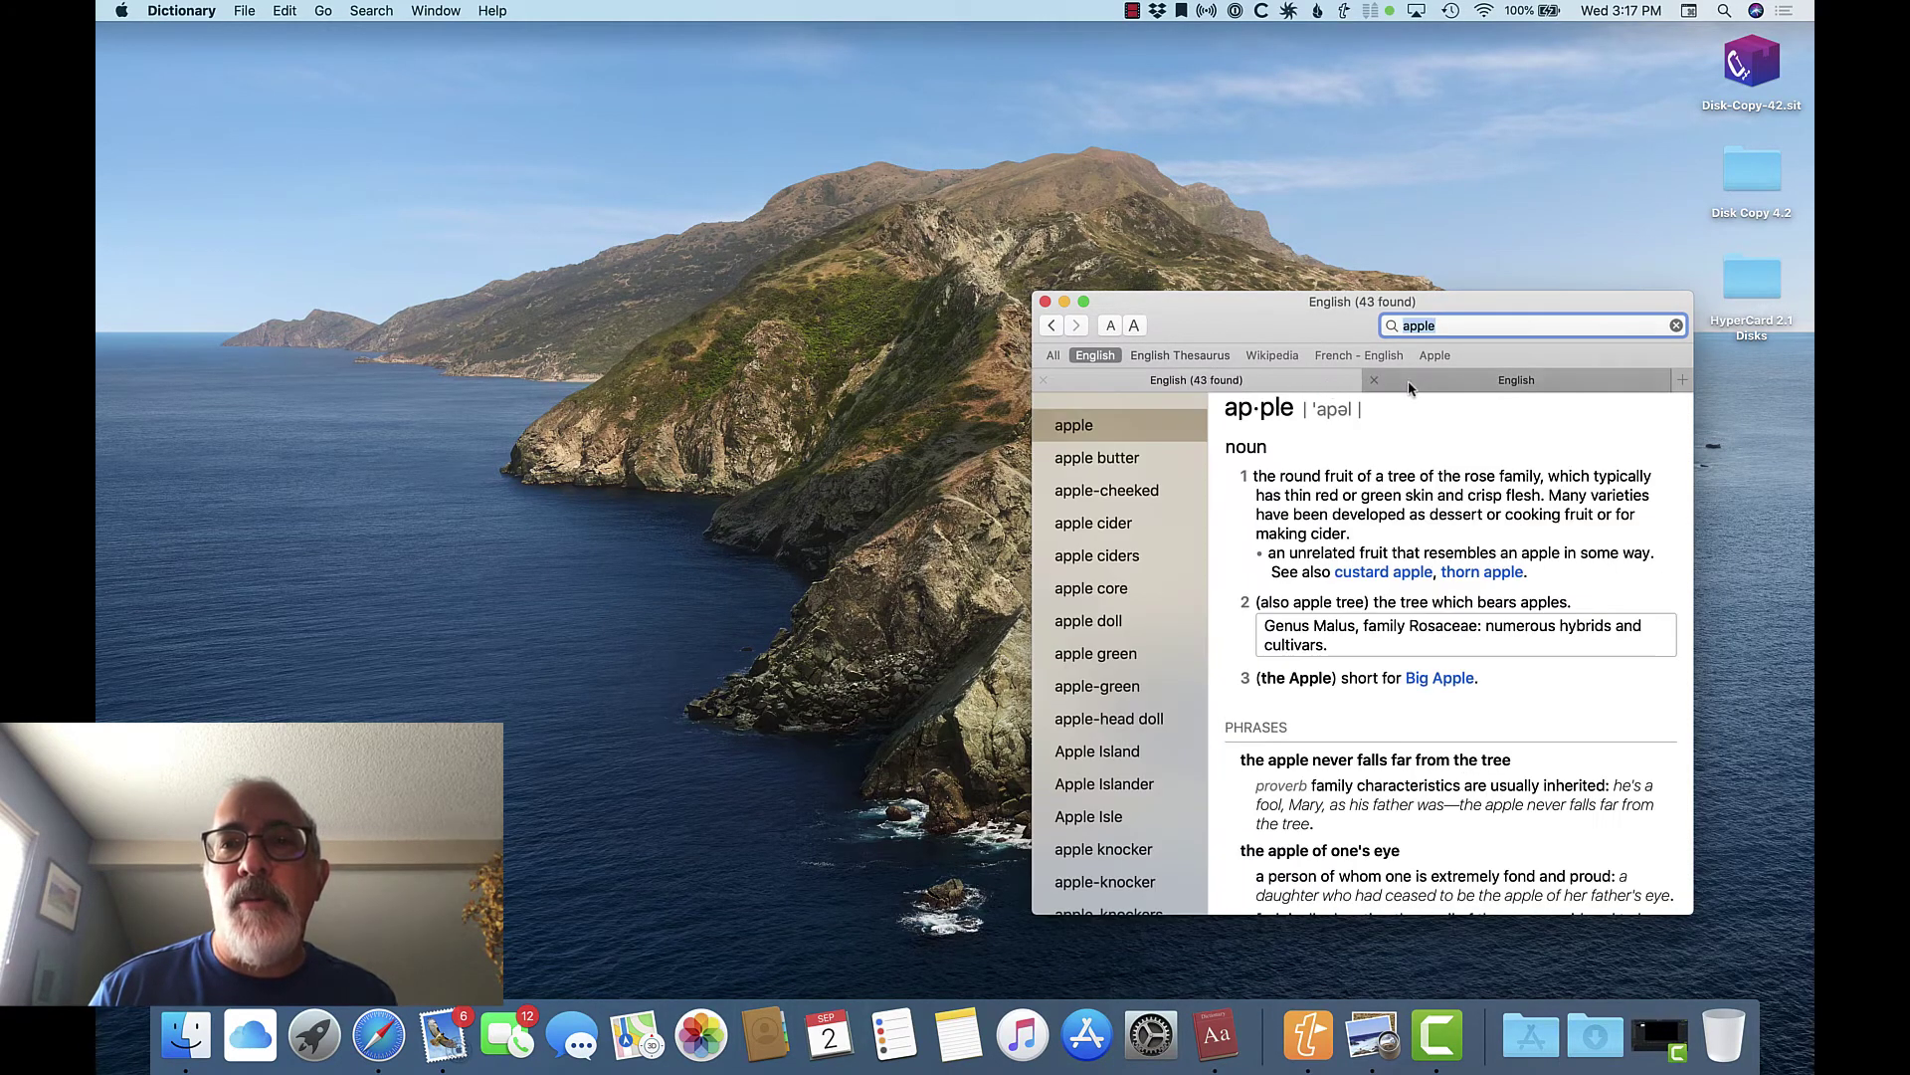
click(1409, 386)
Step: Add a third, empty lookup tab and go back to the fruit definition
click(1311, 384)
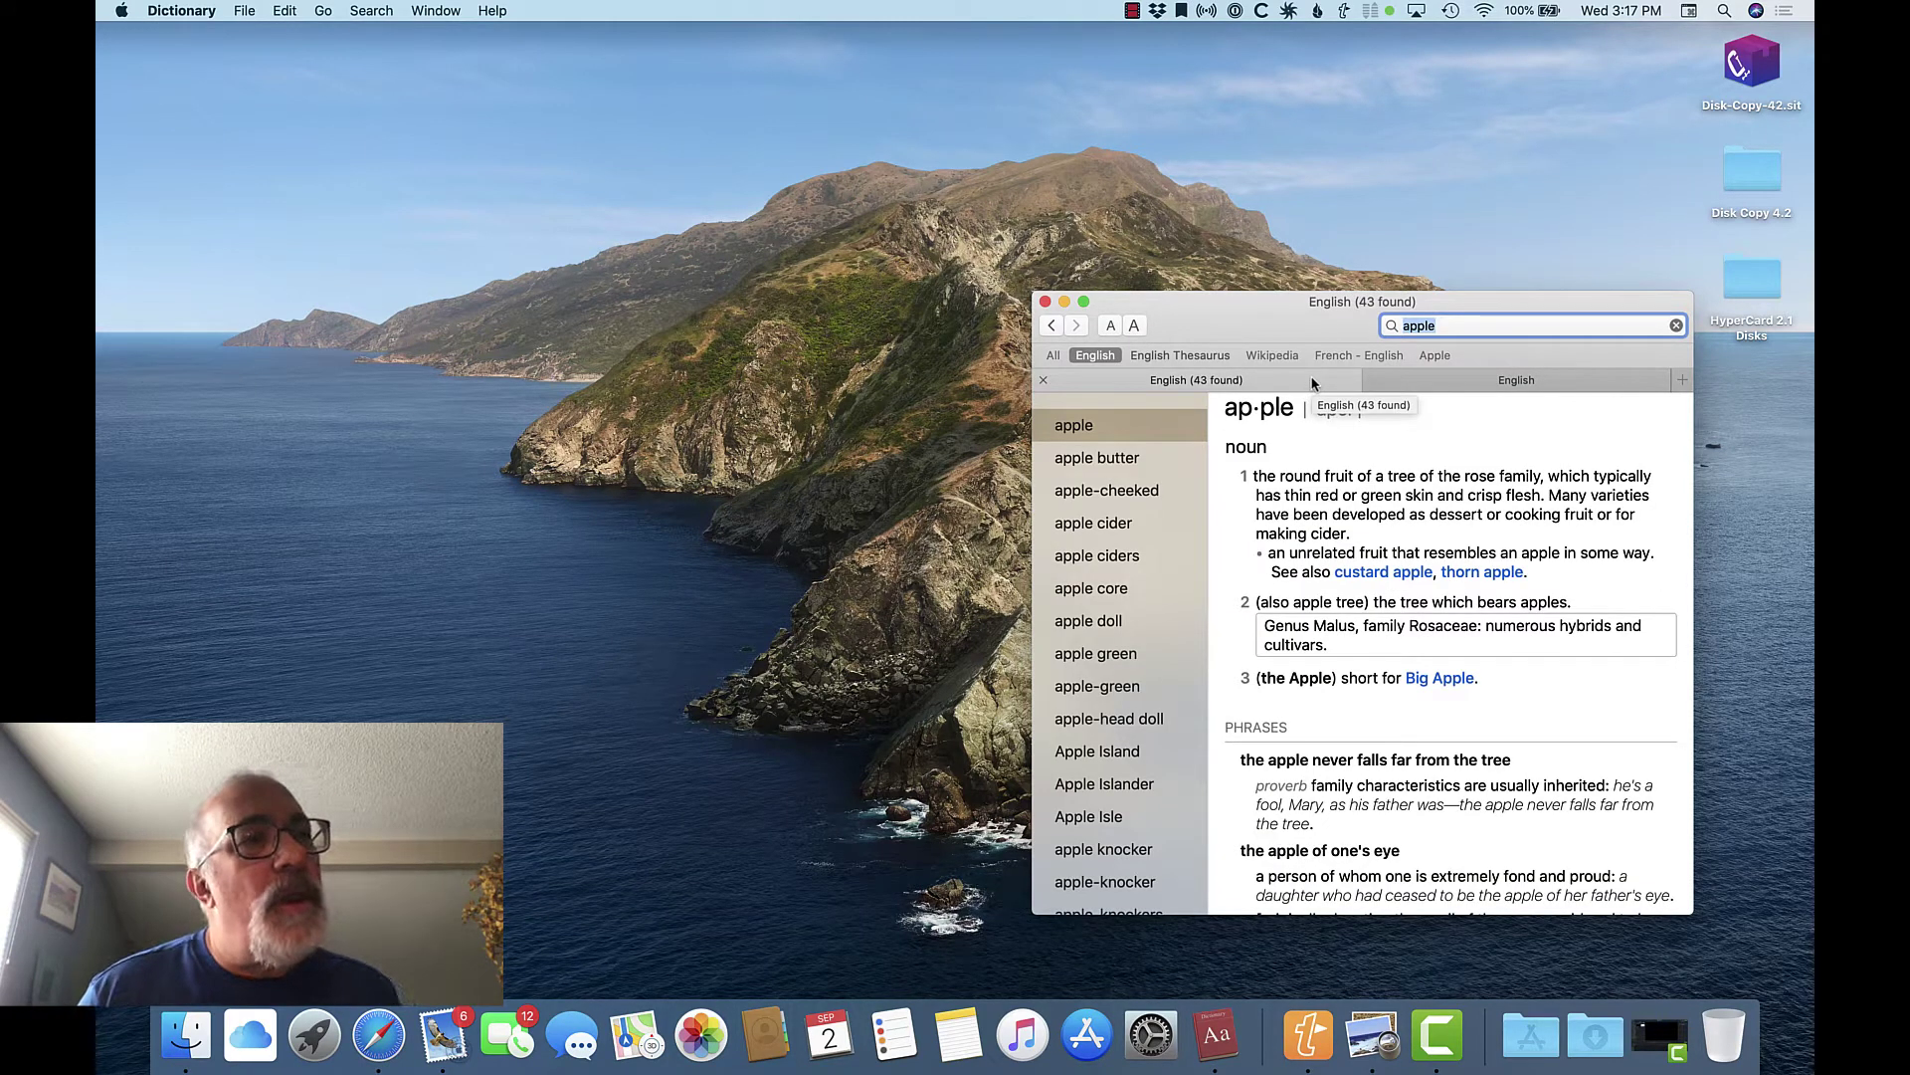
click(1442, 384)
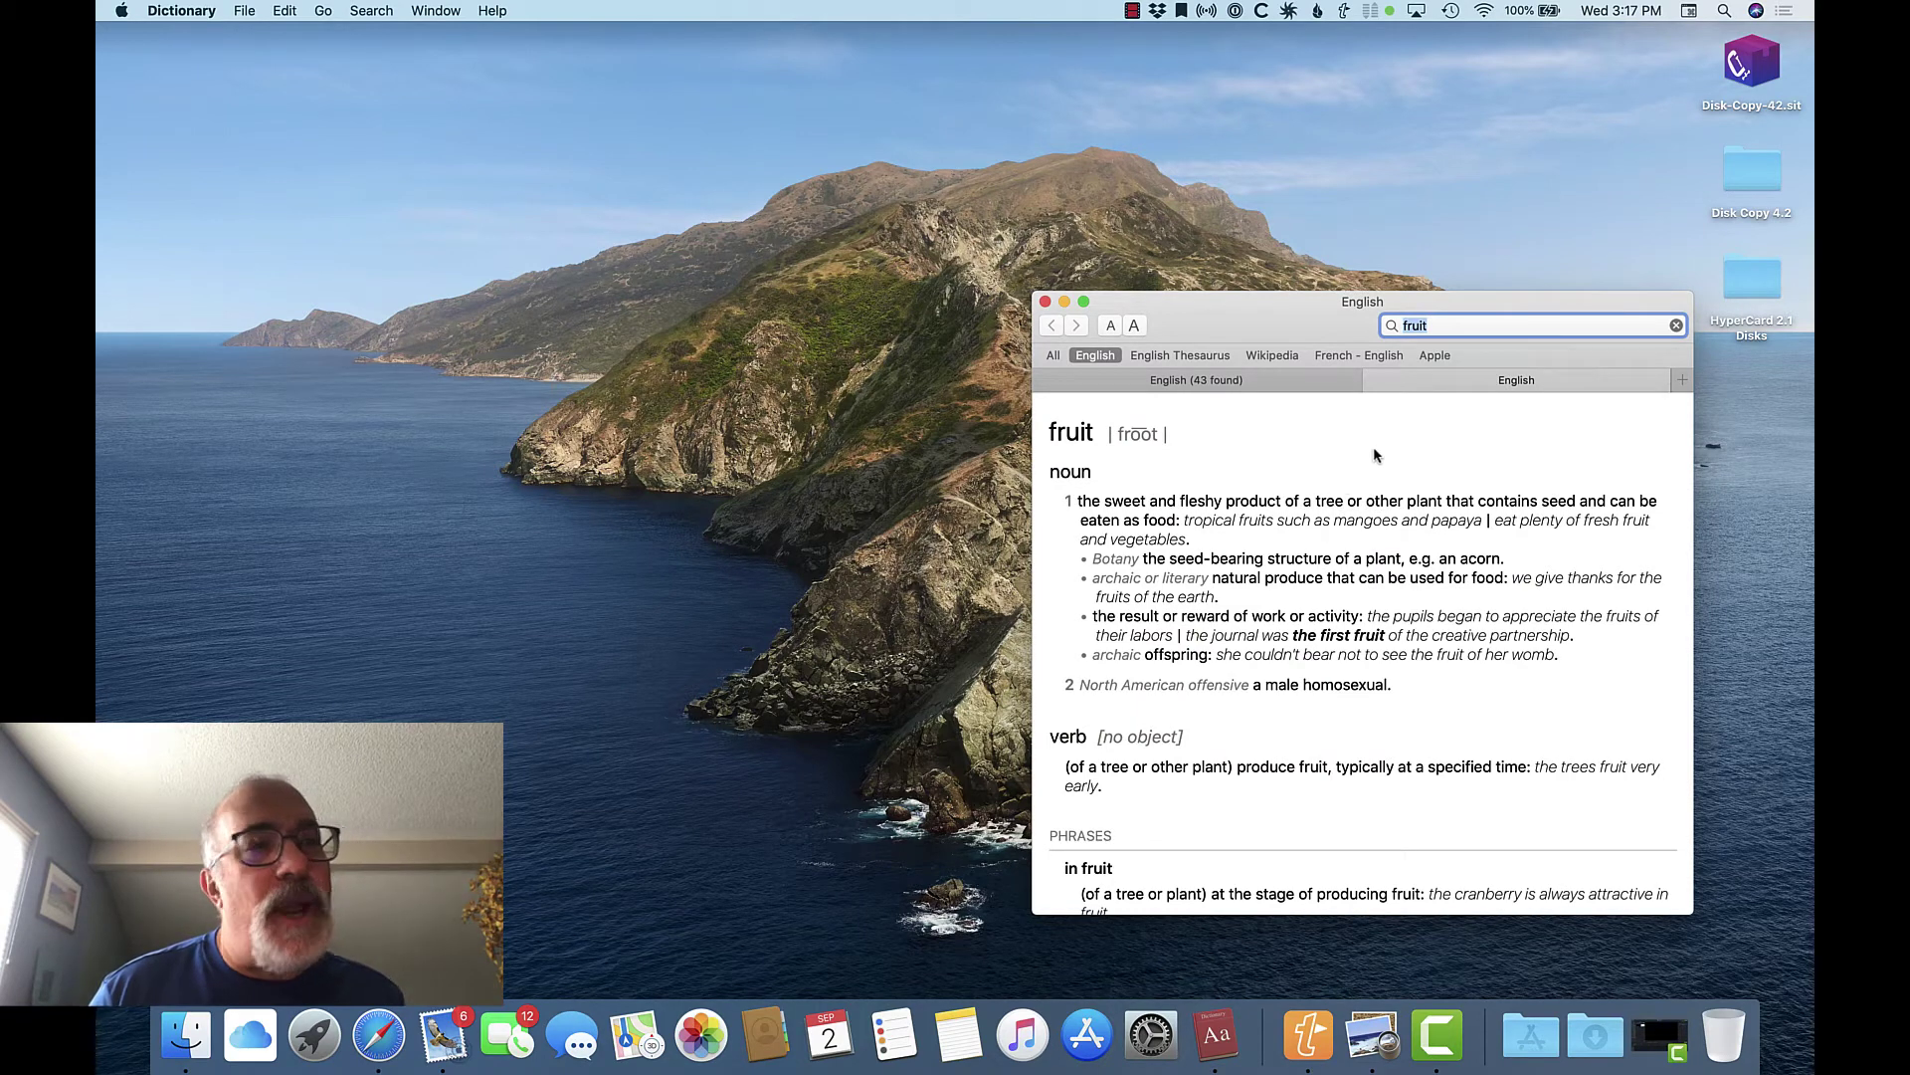
click(1683, 385)
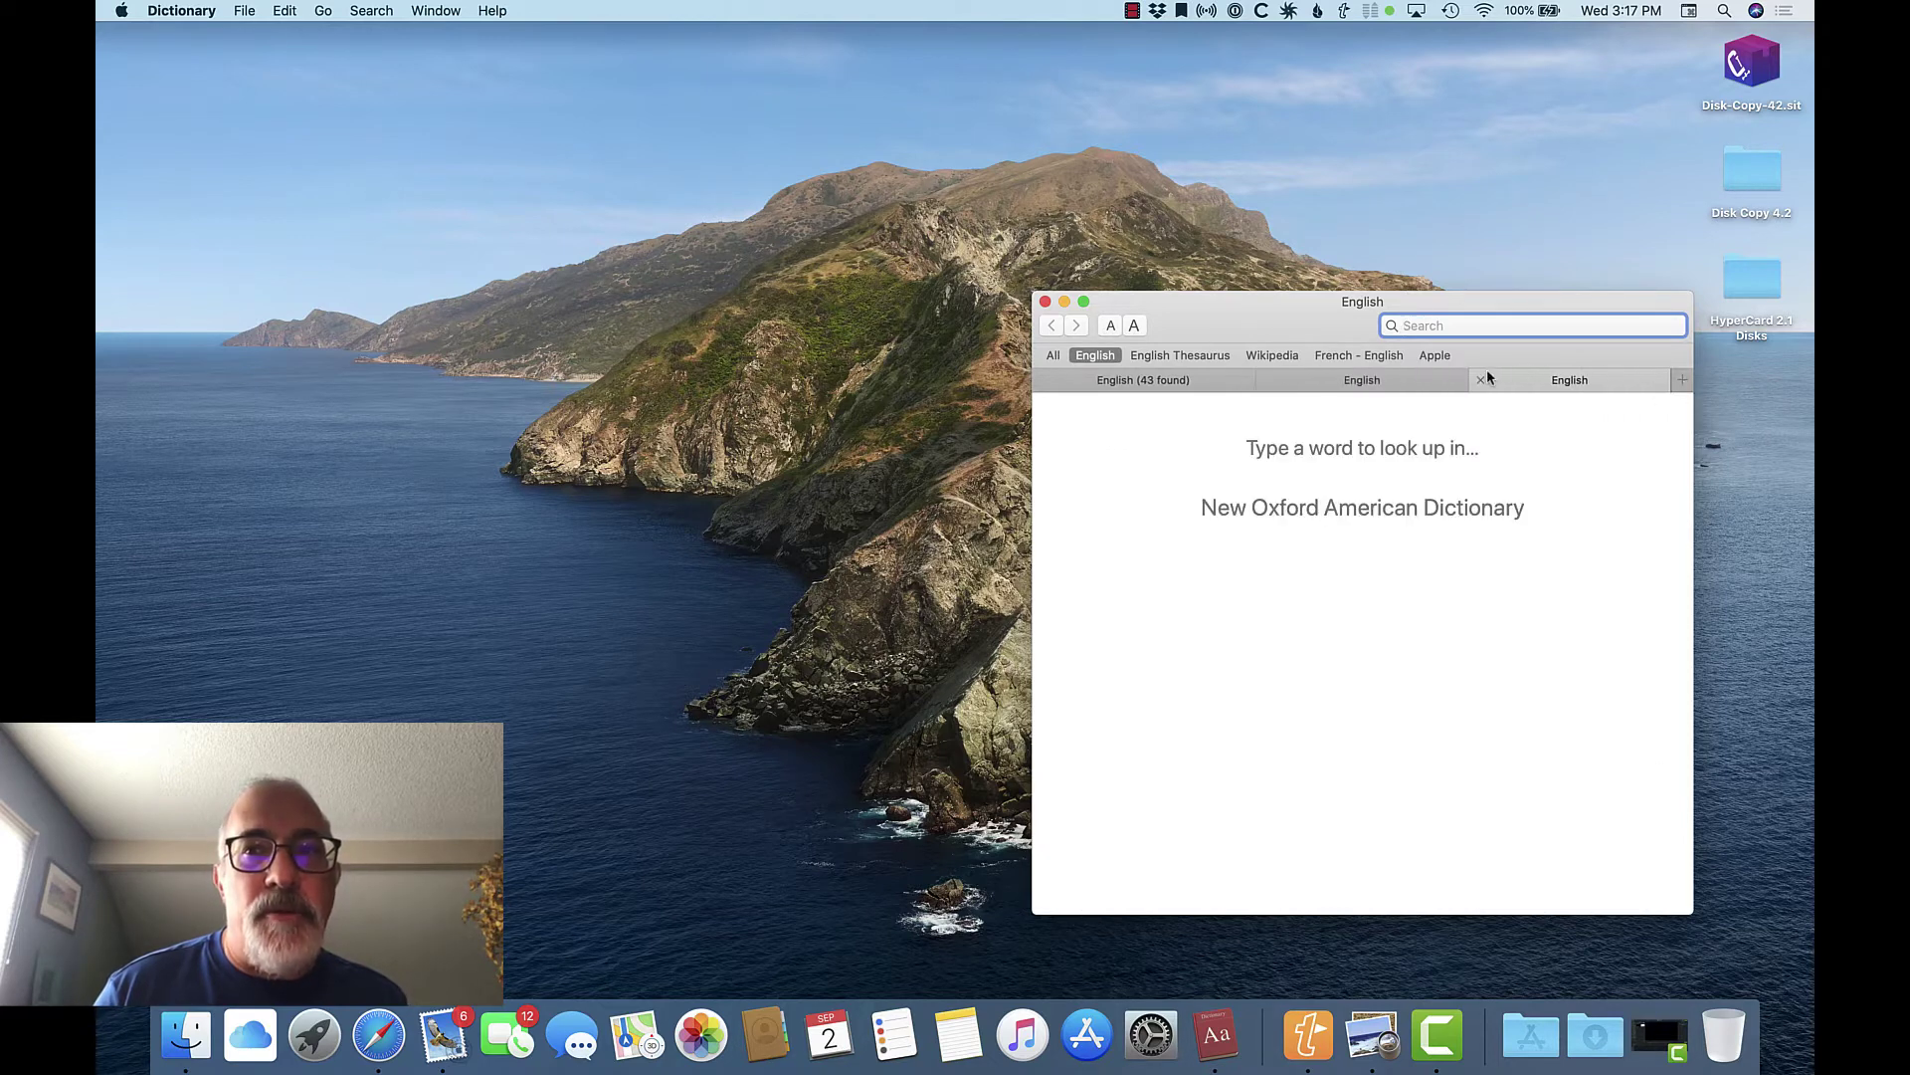
click(1393, 385)
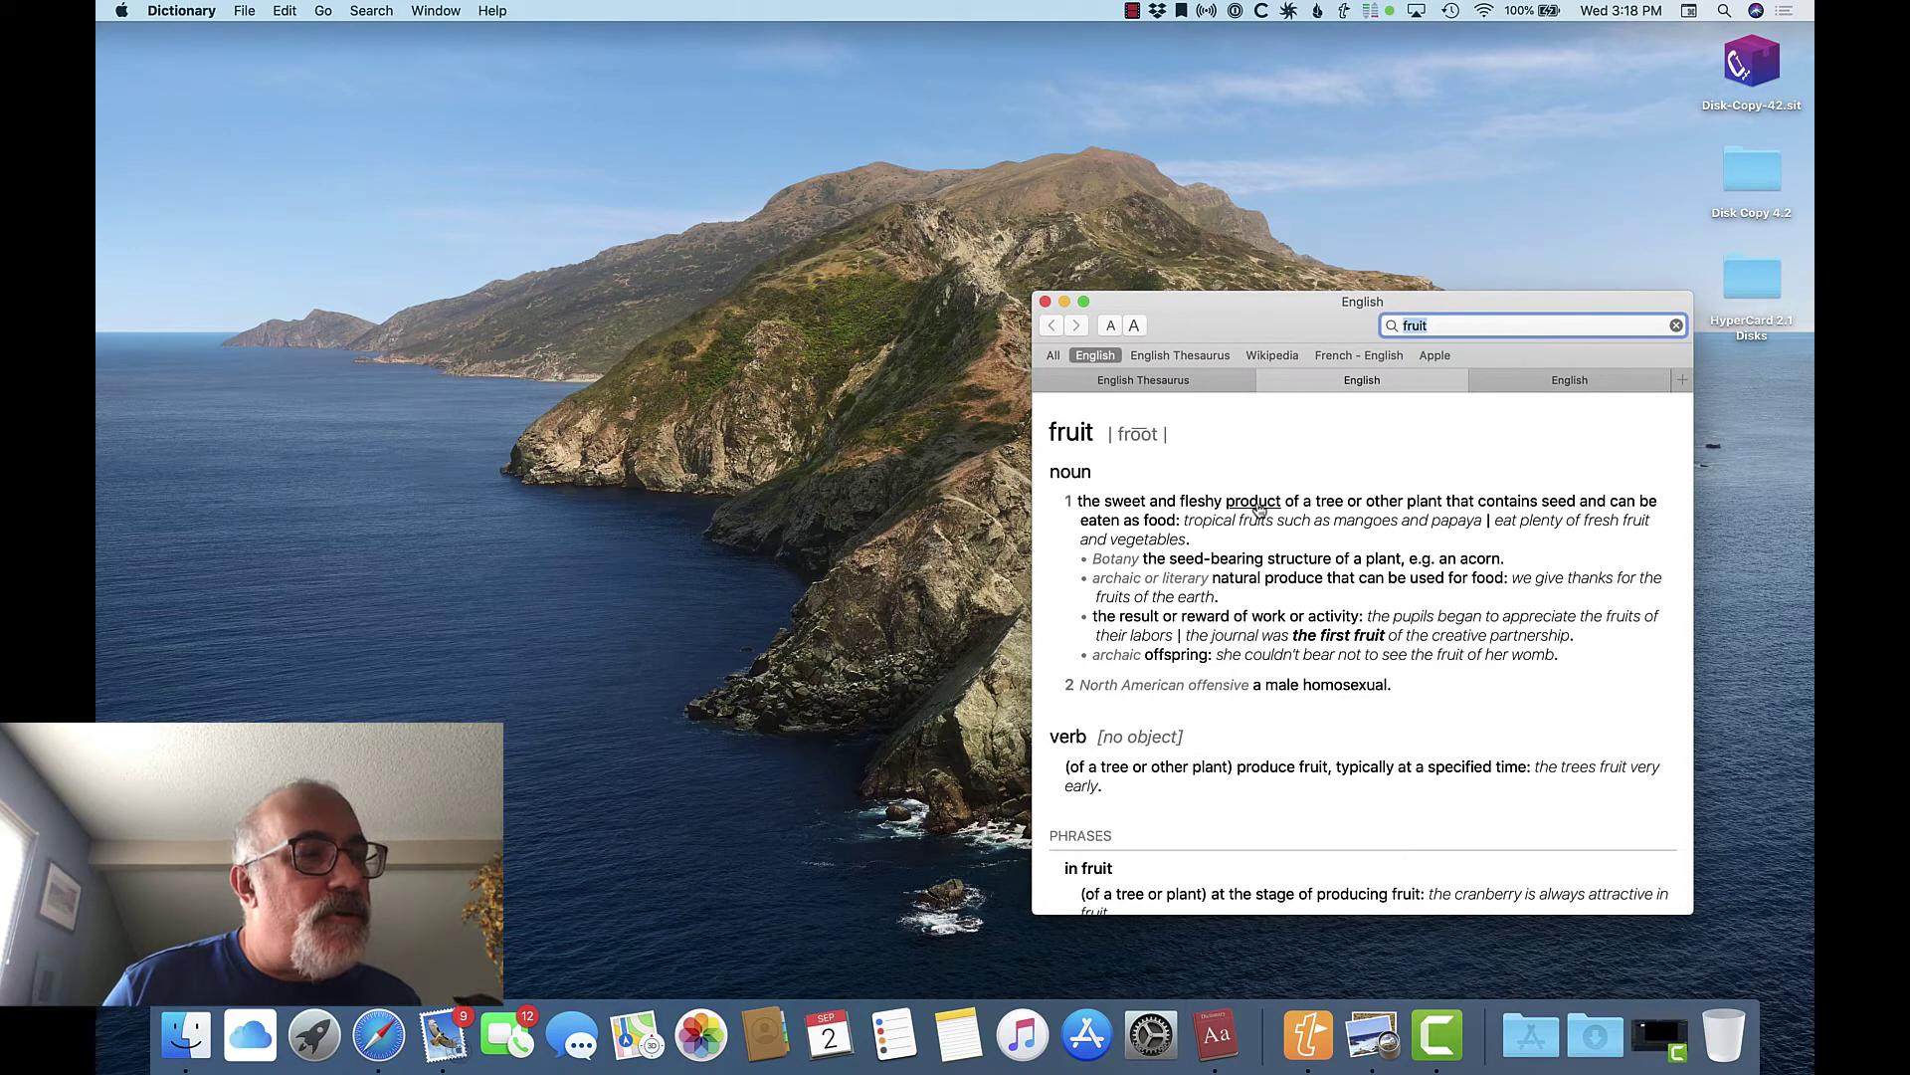
Step: Have the word 'product' in the fruit definition spoken aloud
right_click(1258, 508)
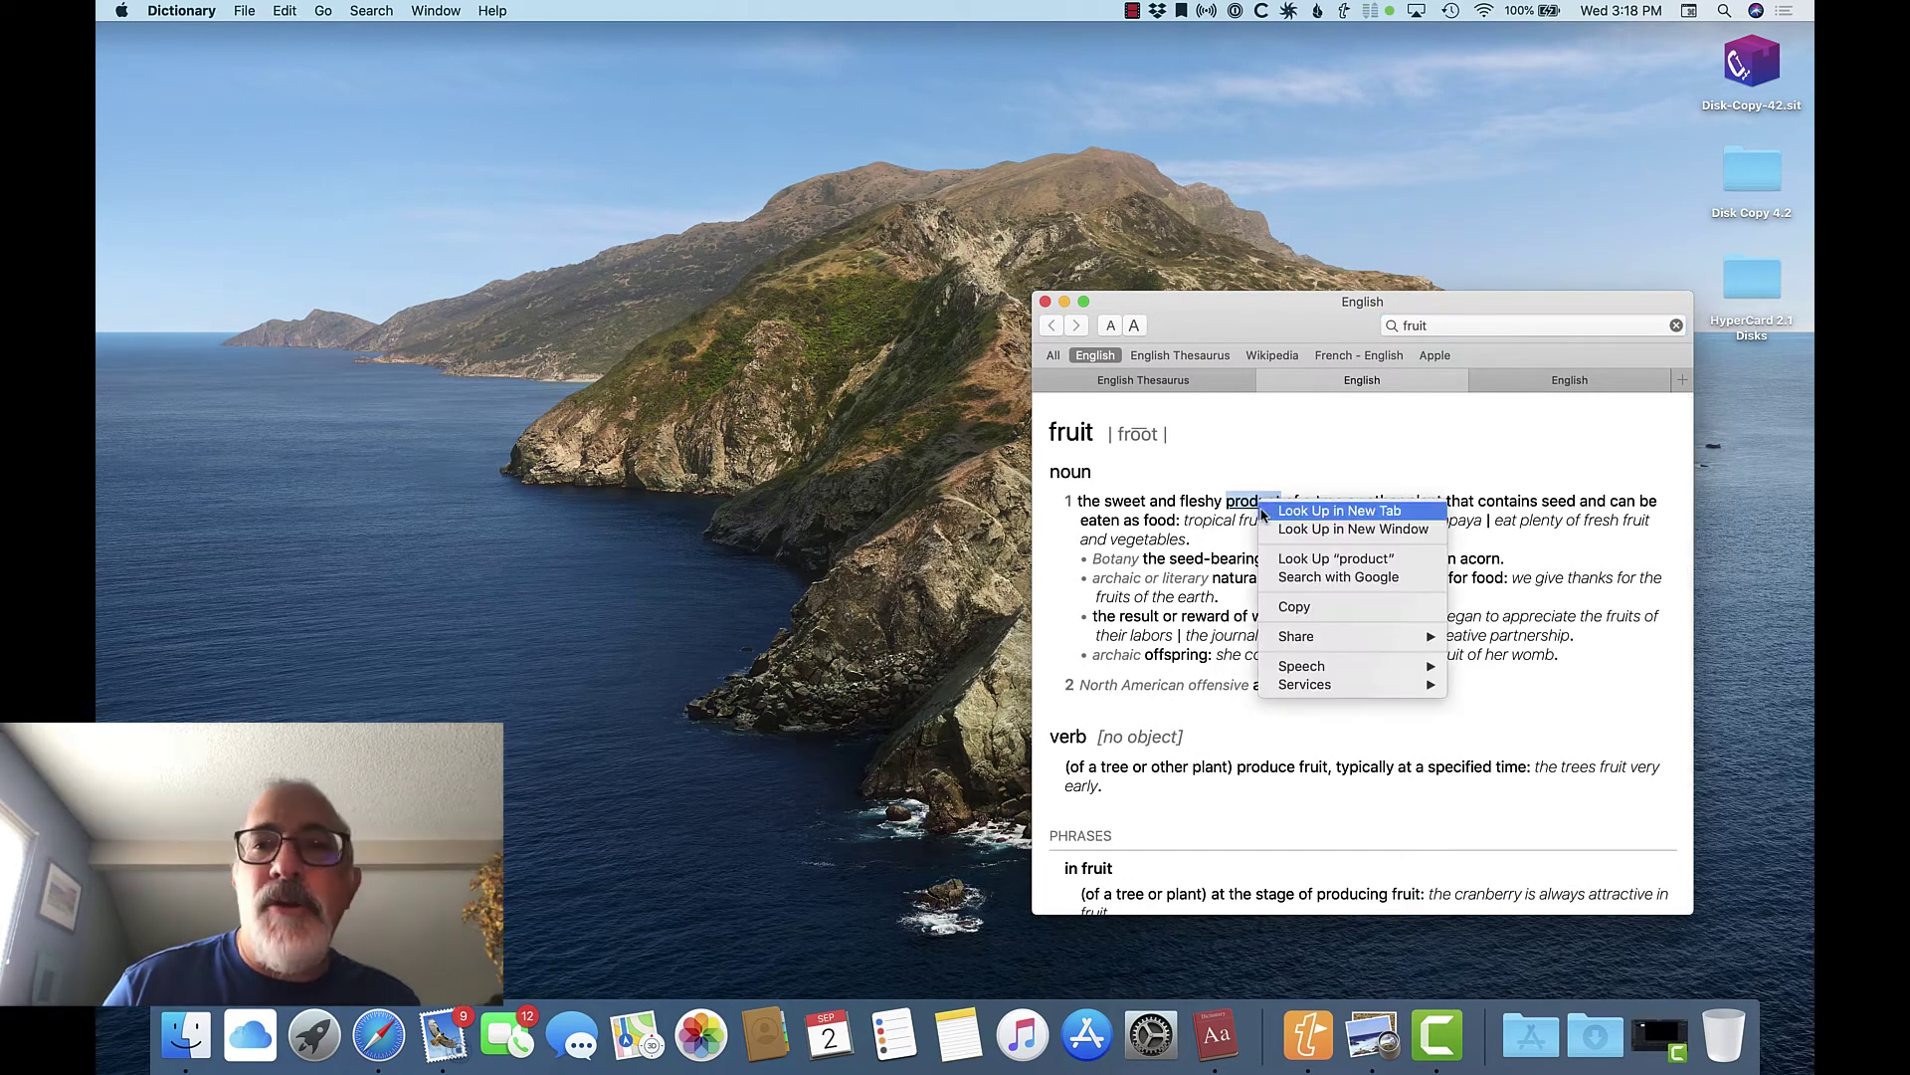
mouse_move(1306, 668)
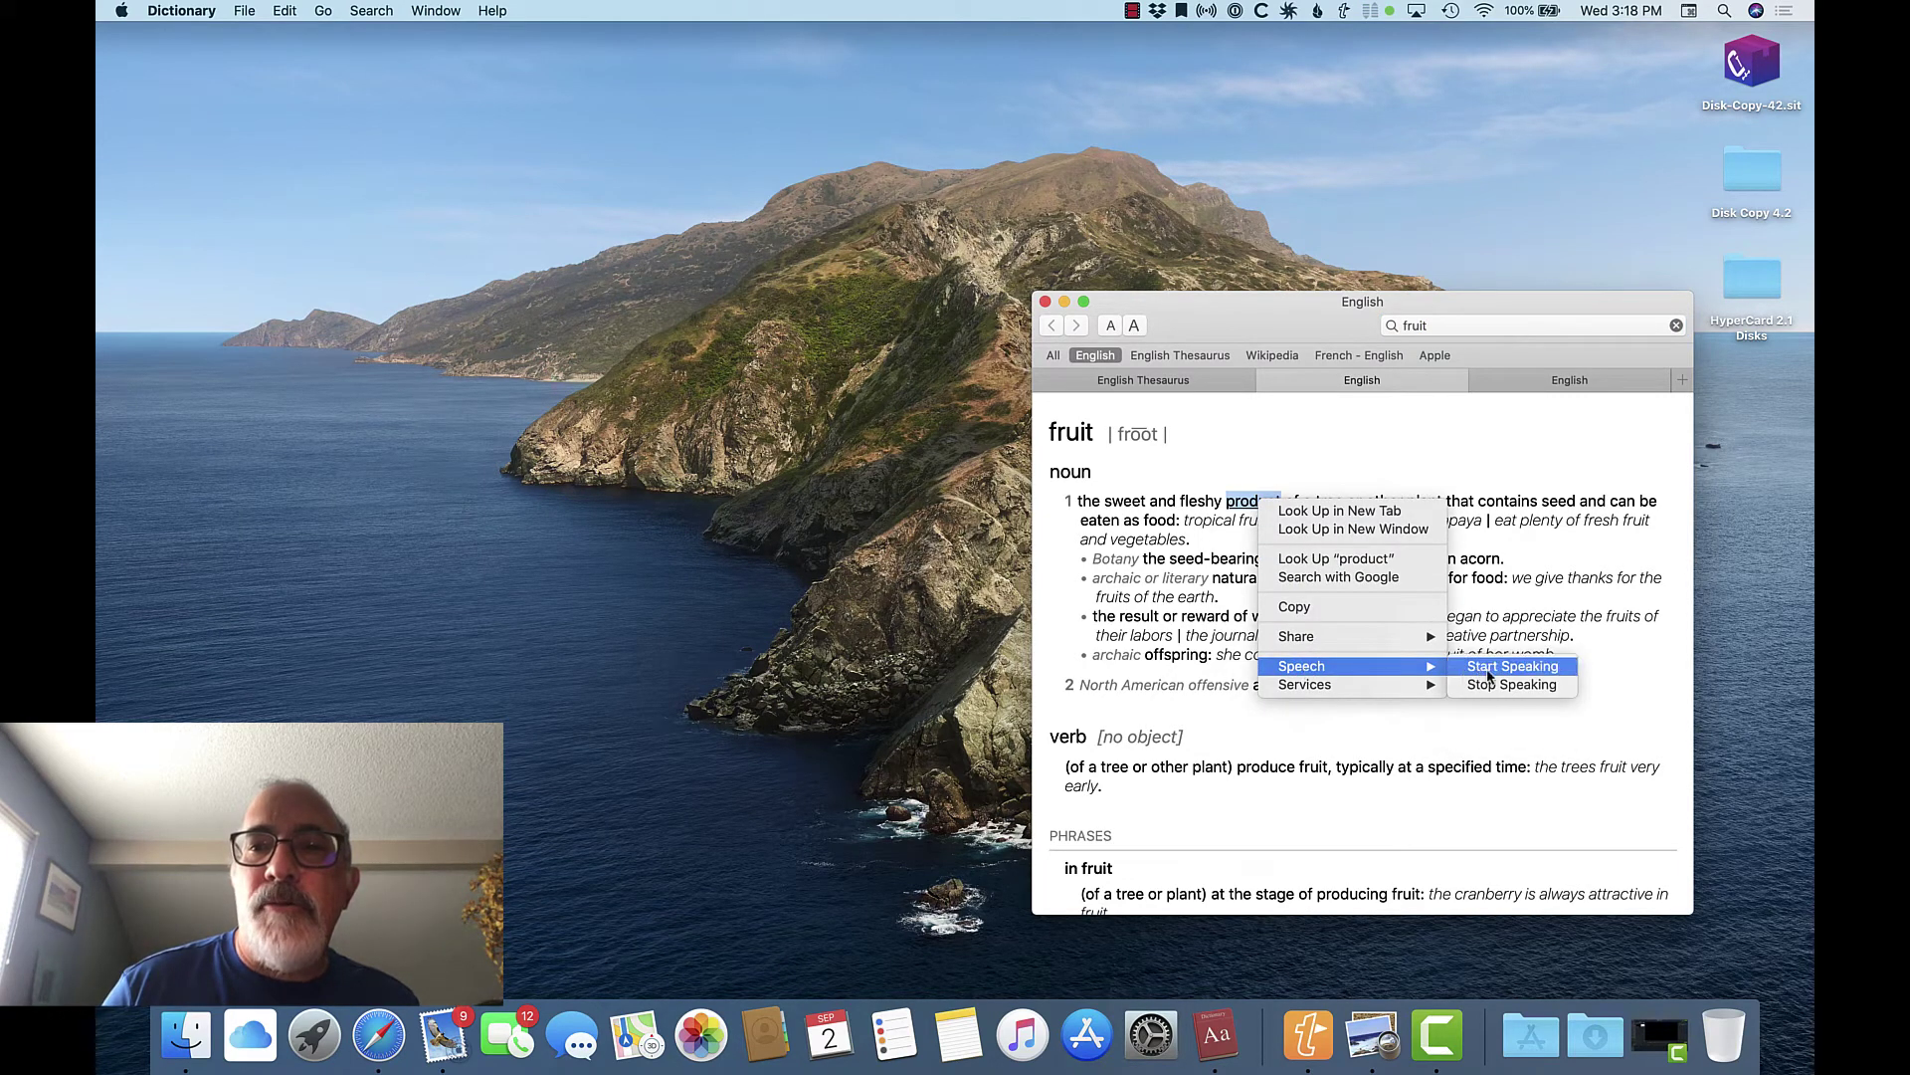
click(1488, 668)
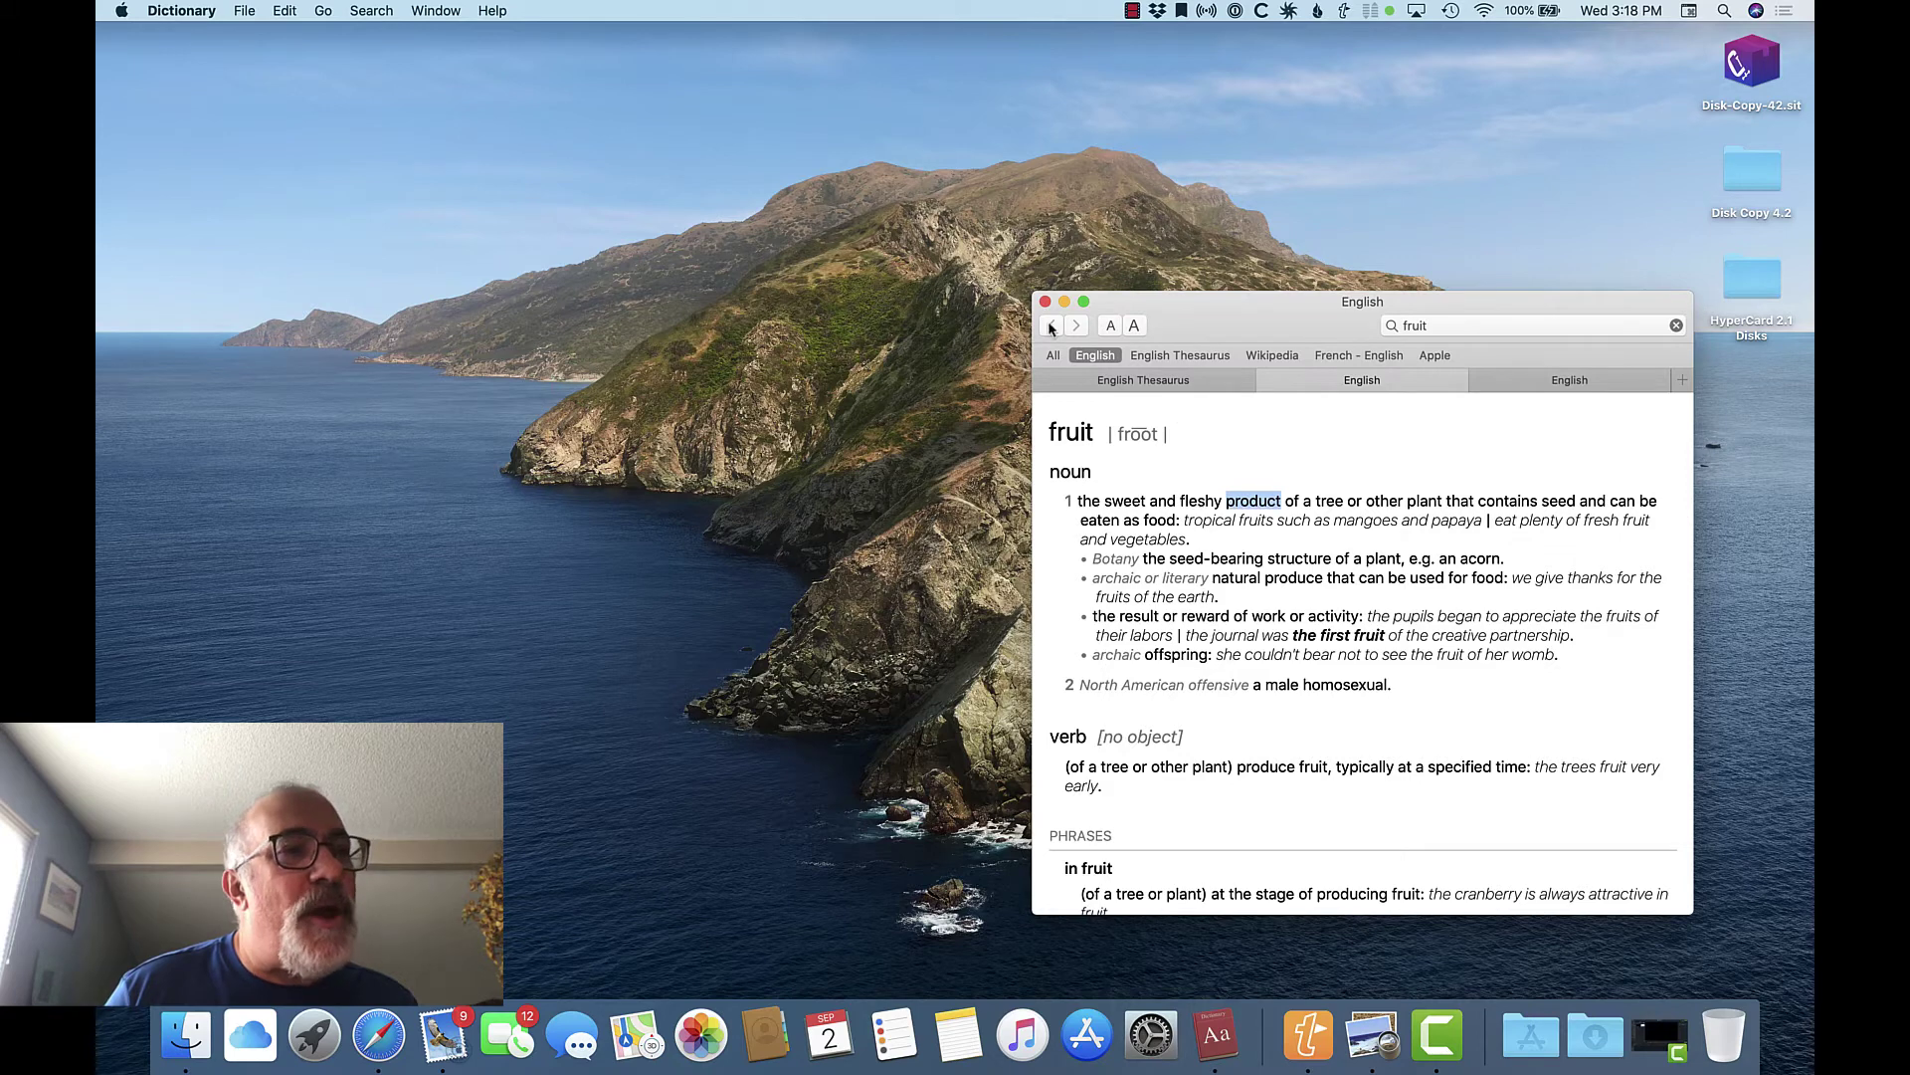
Step: Quit Dictionary and load appleworld.today in Safari
click(192, 11)
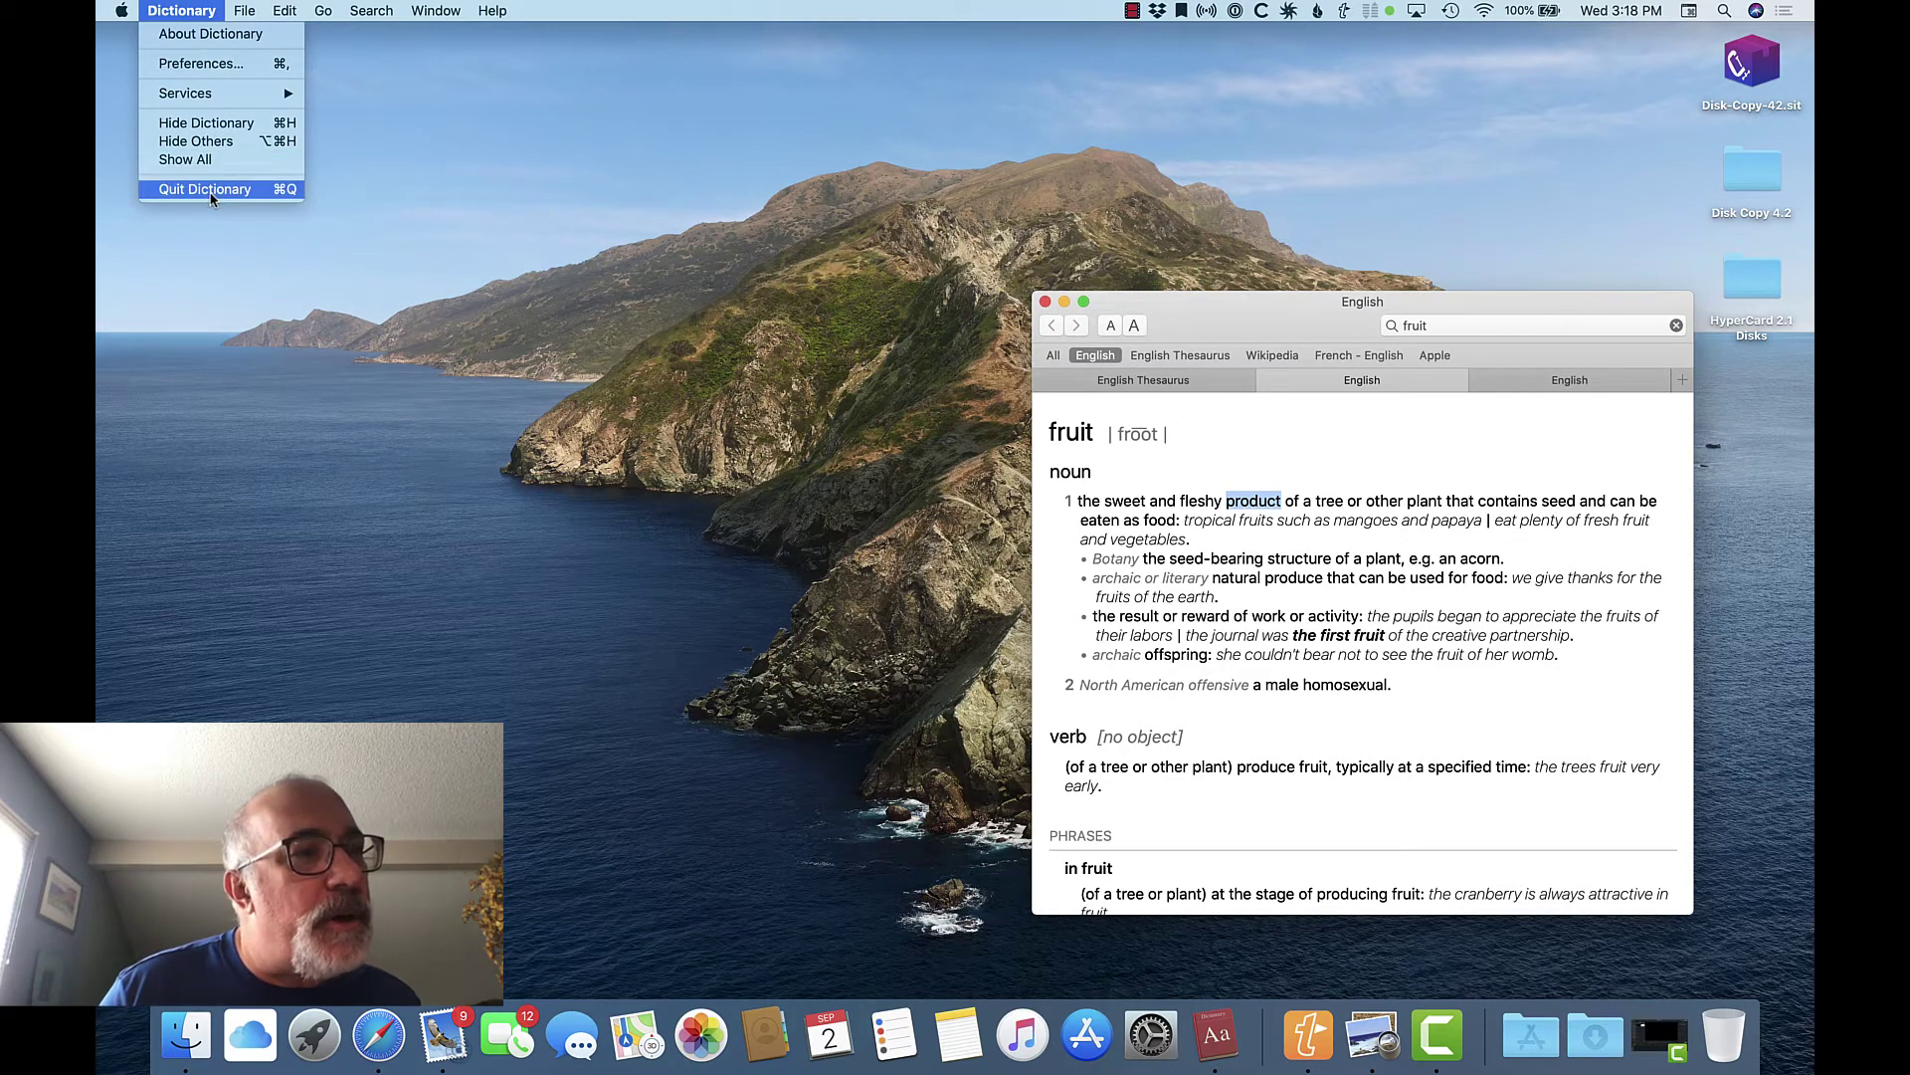
click(212, 190)
click(379, 1036)
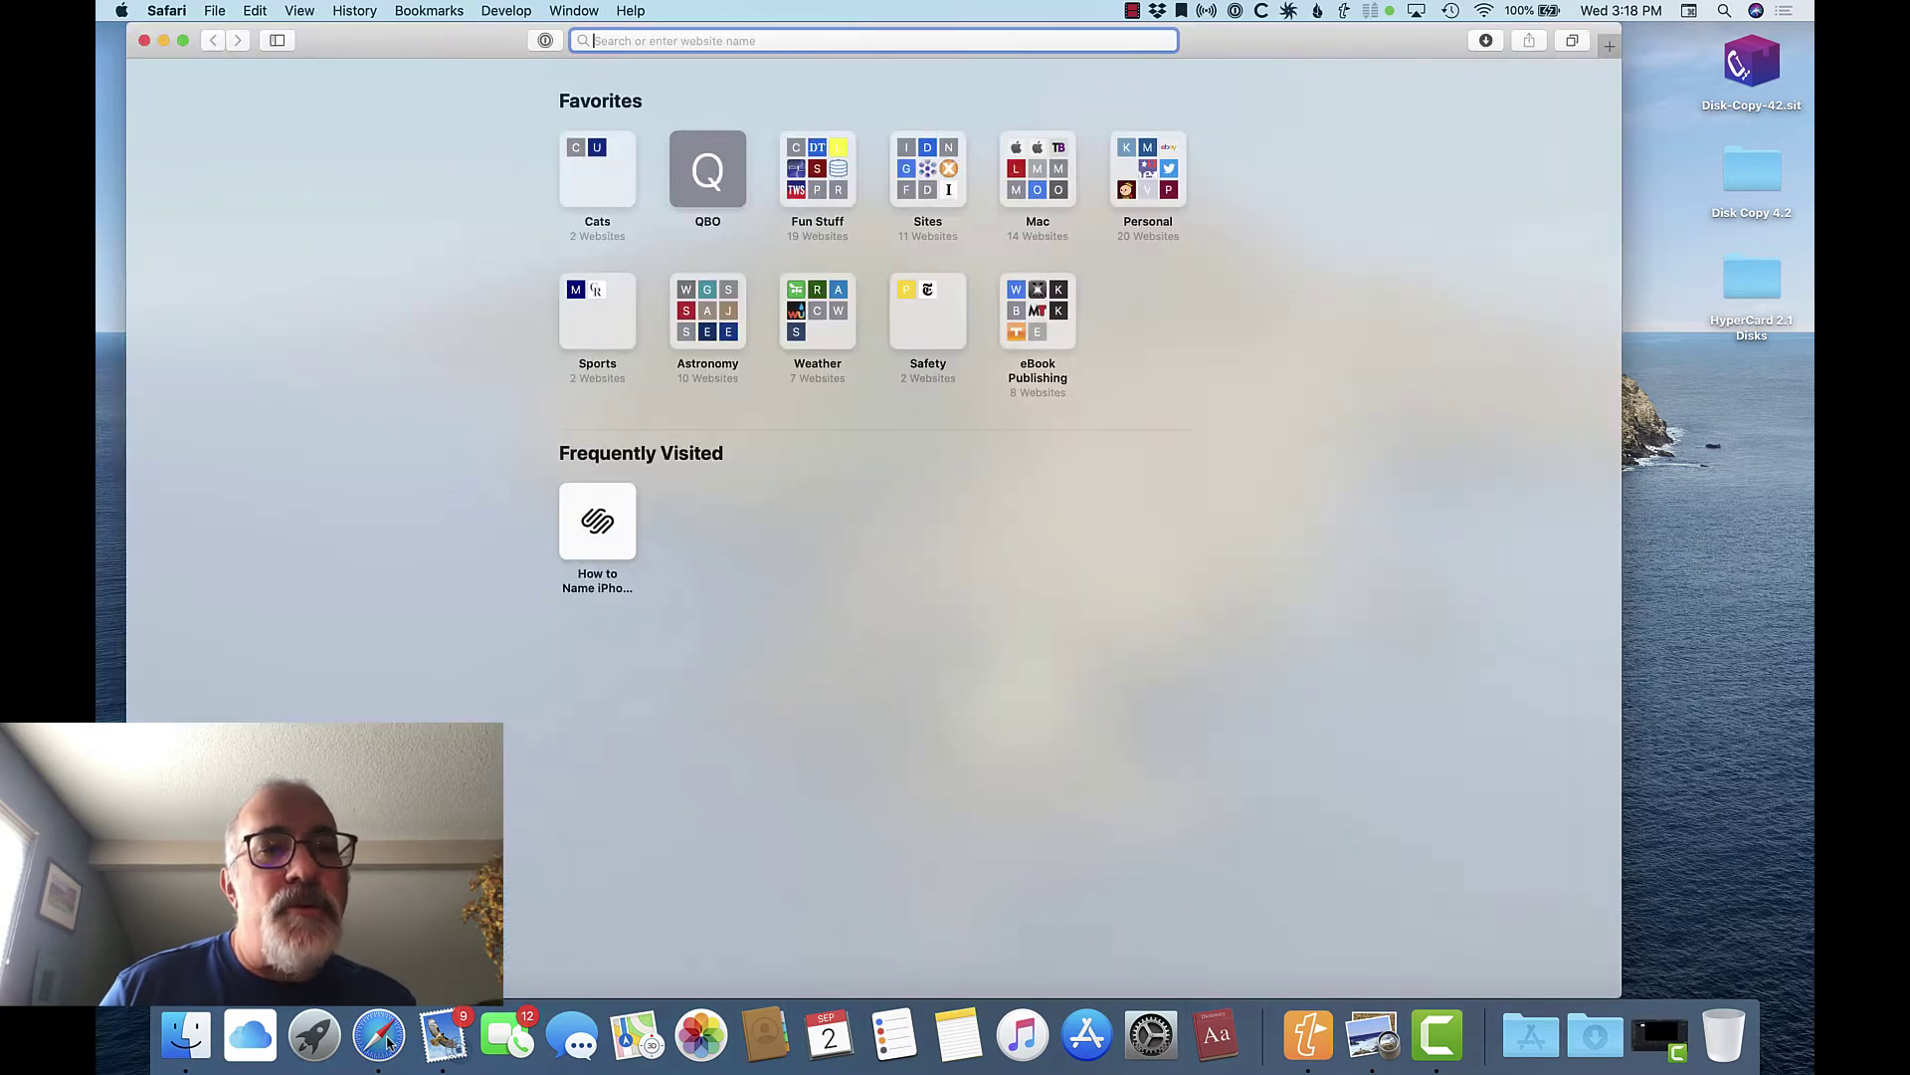
text(appleworld.today)
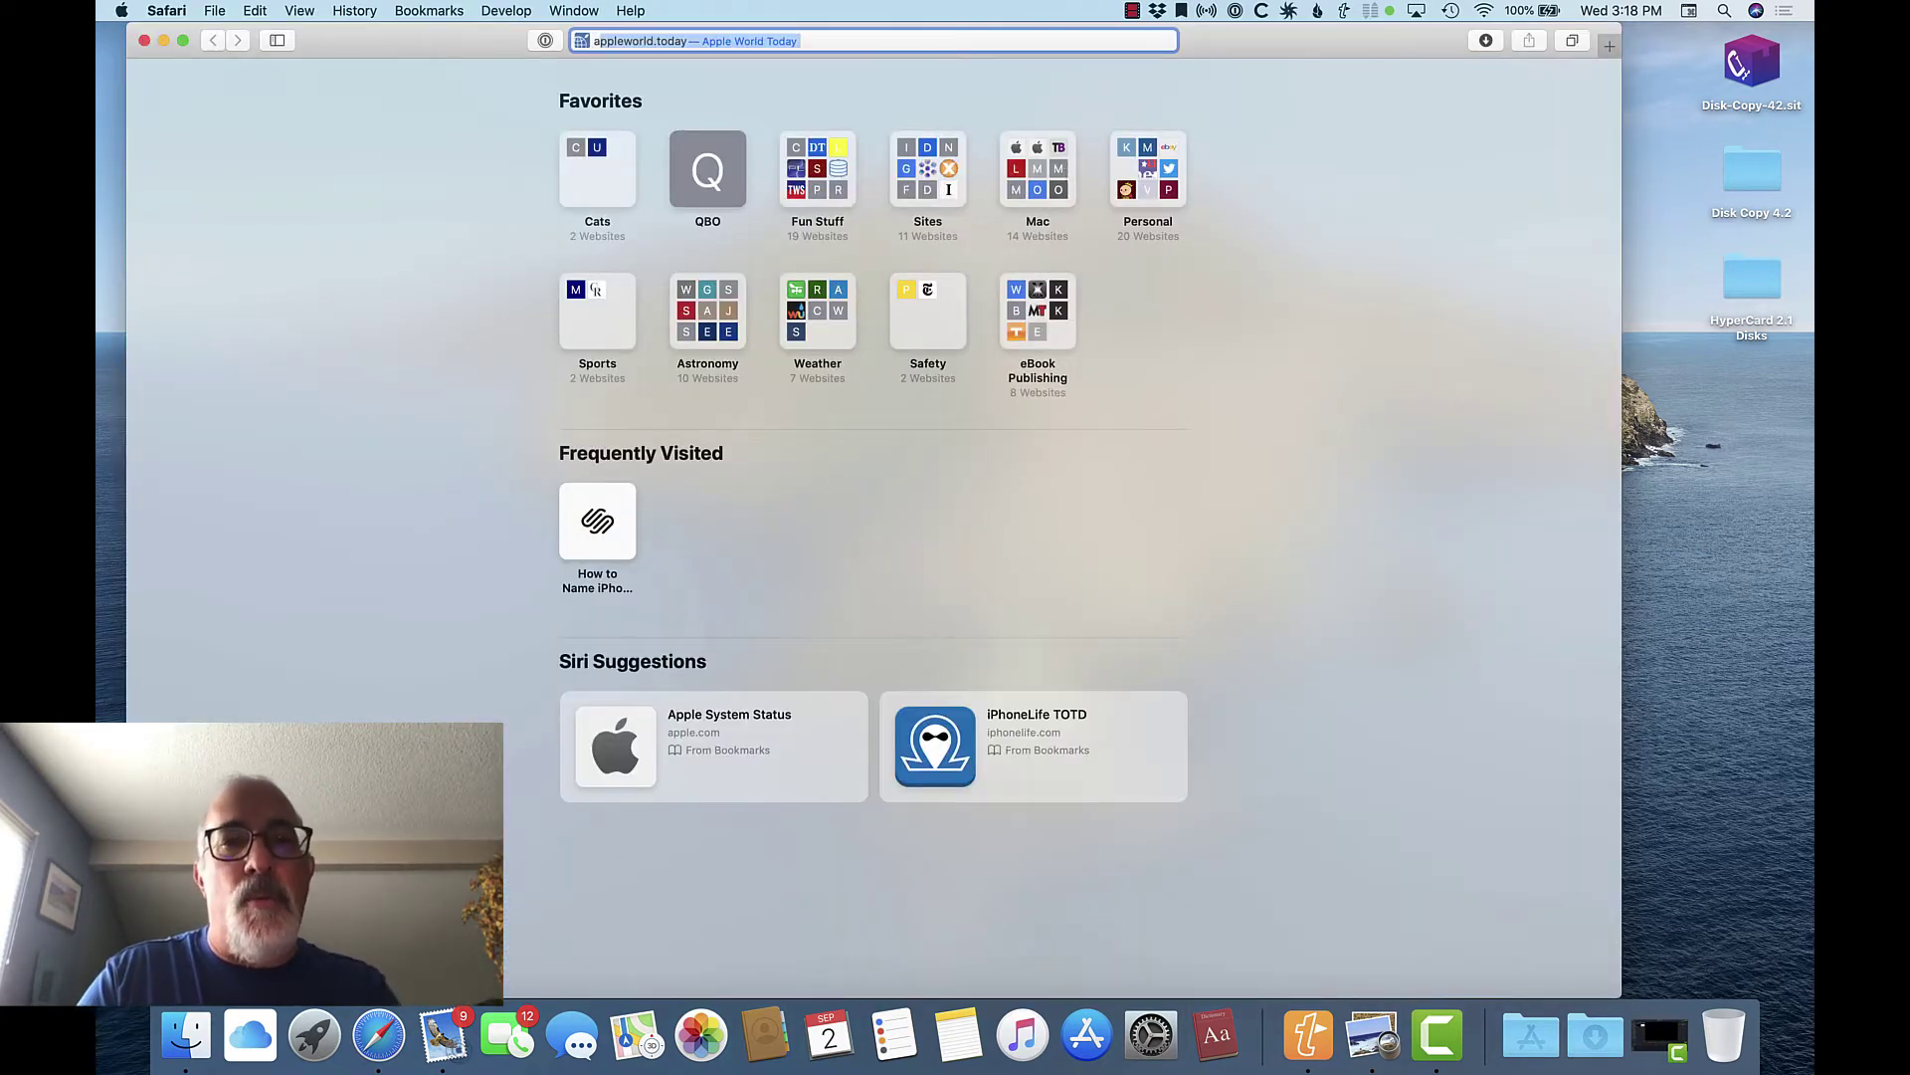
key(Return)
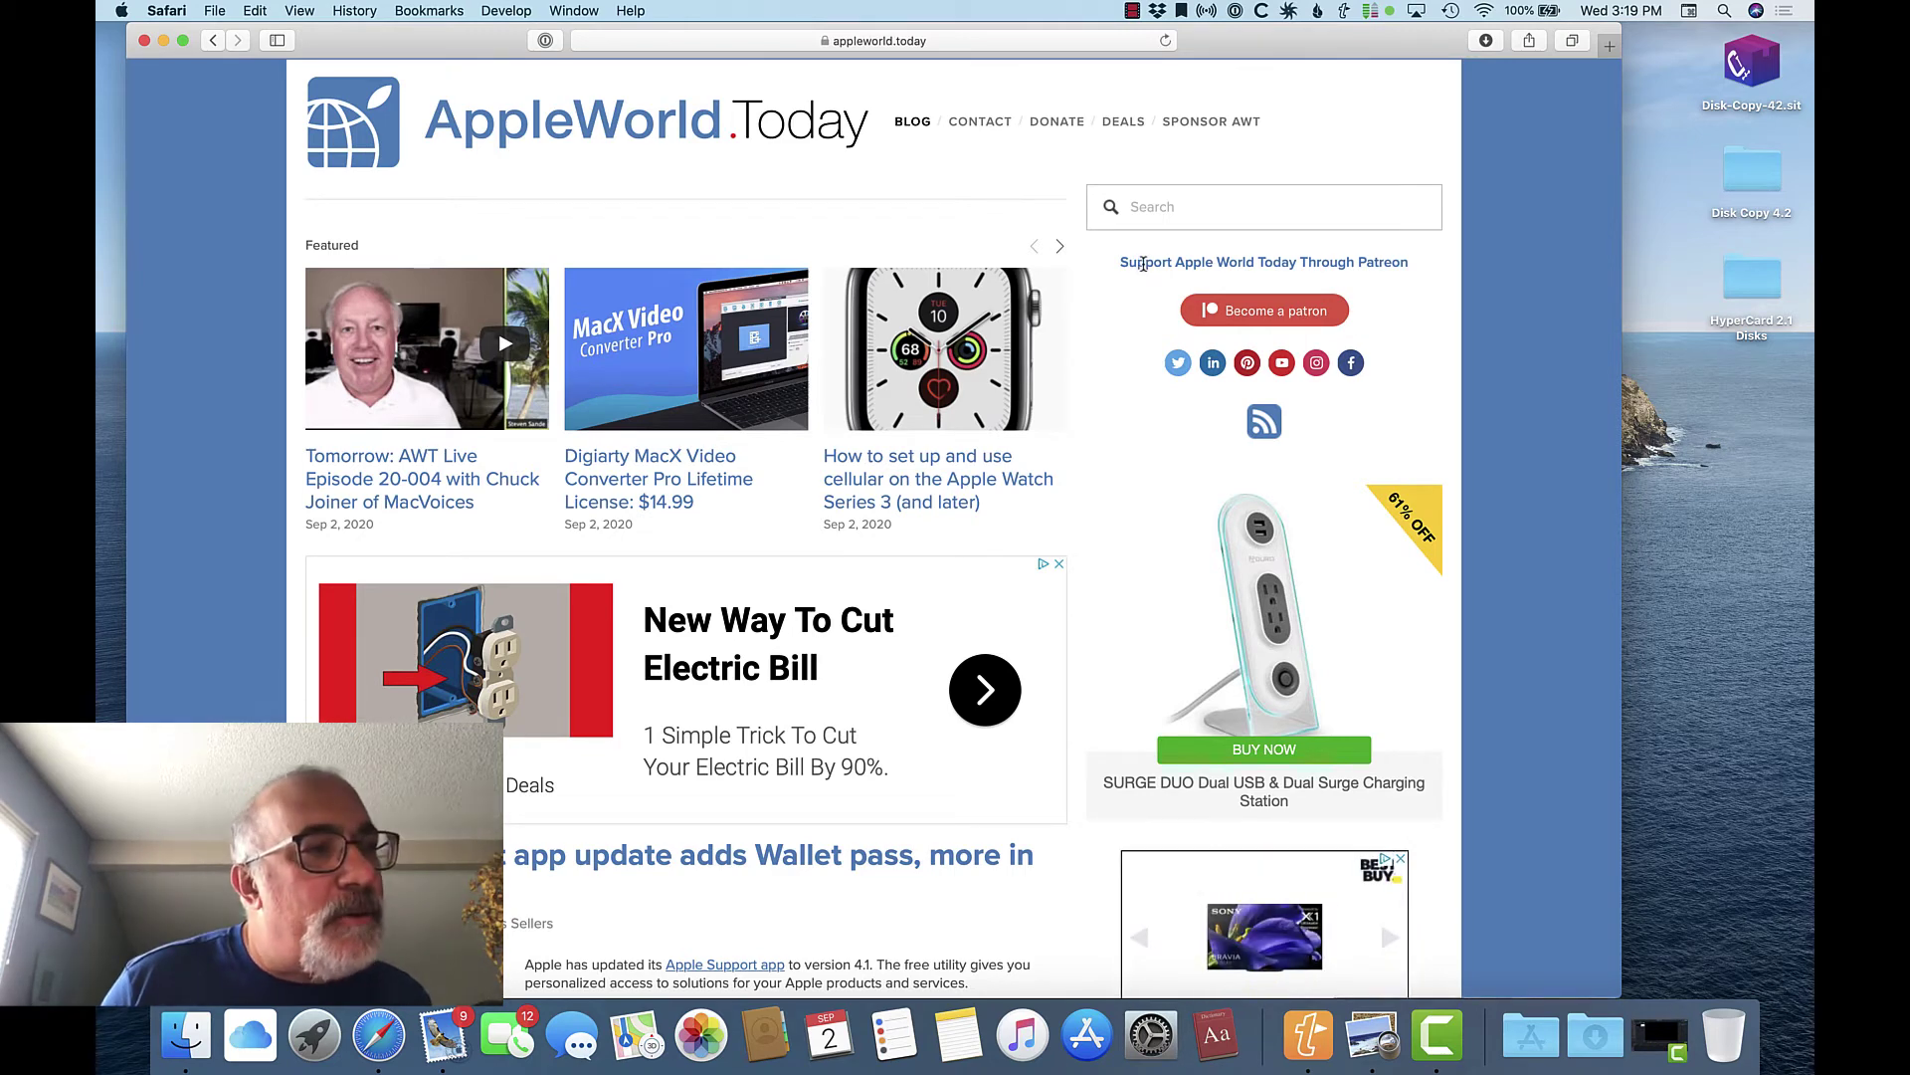
Step: Look up 'Support' in the Dictionary popover, then scroll to the Apple Support 4.1 article
right_click(1143, 262)
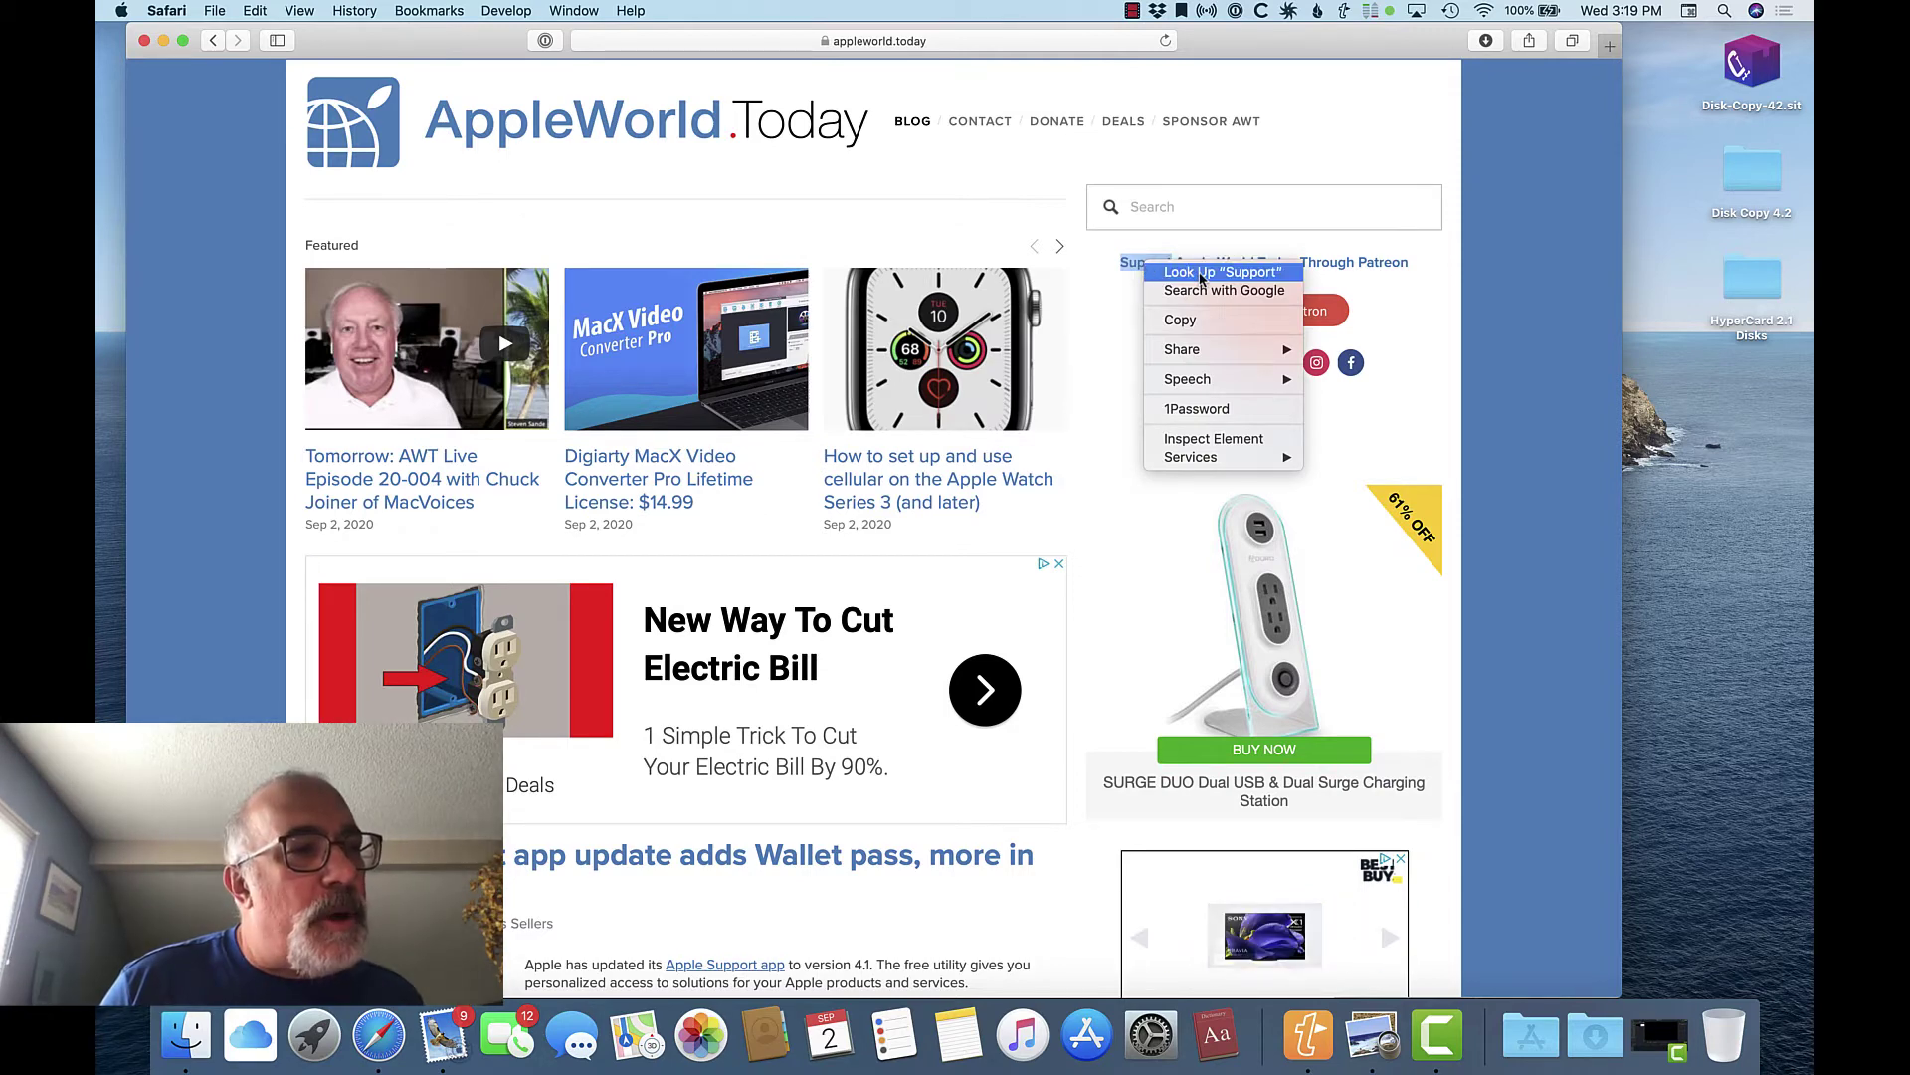
click(1200, 275)
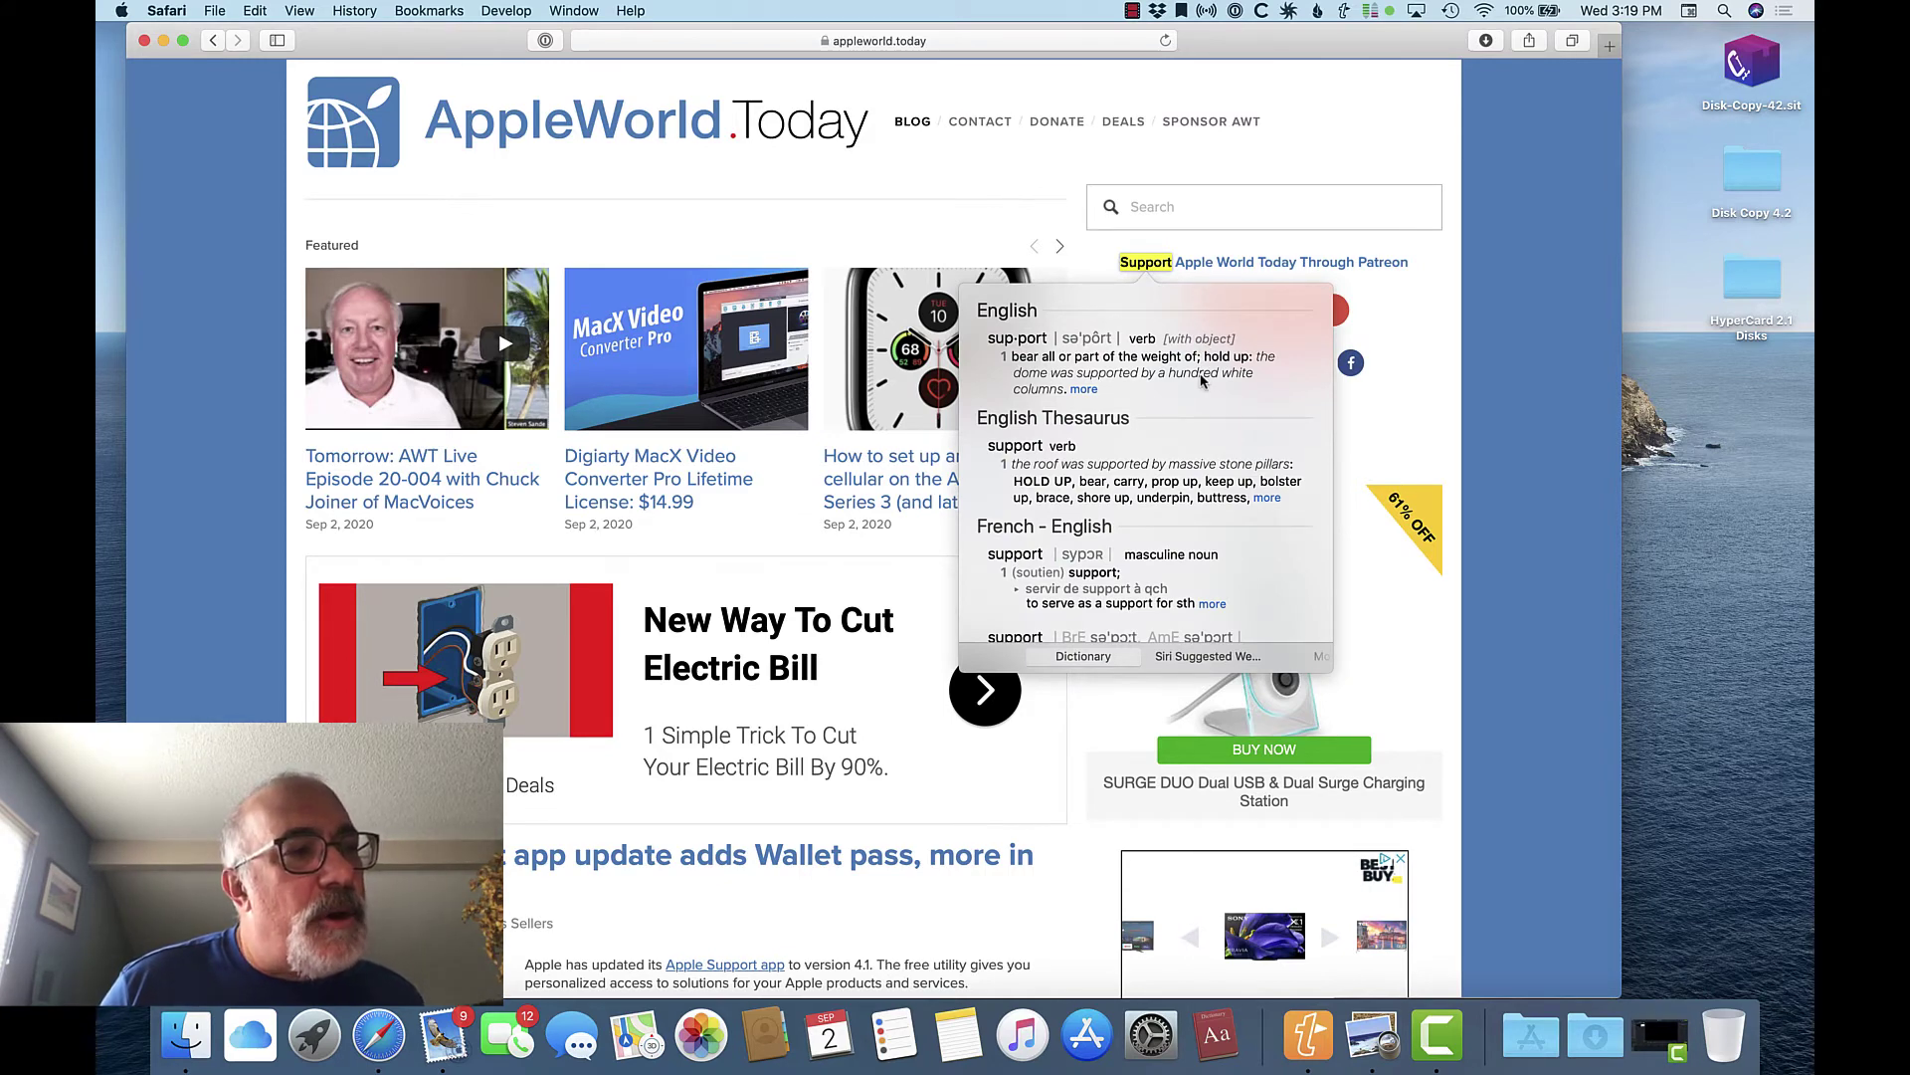
scroll(1200, 379, down, 2)
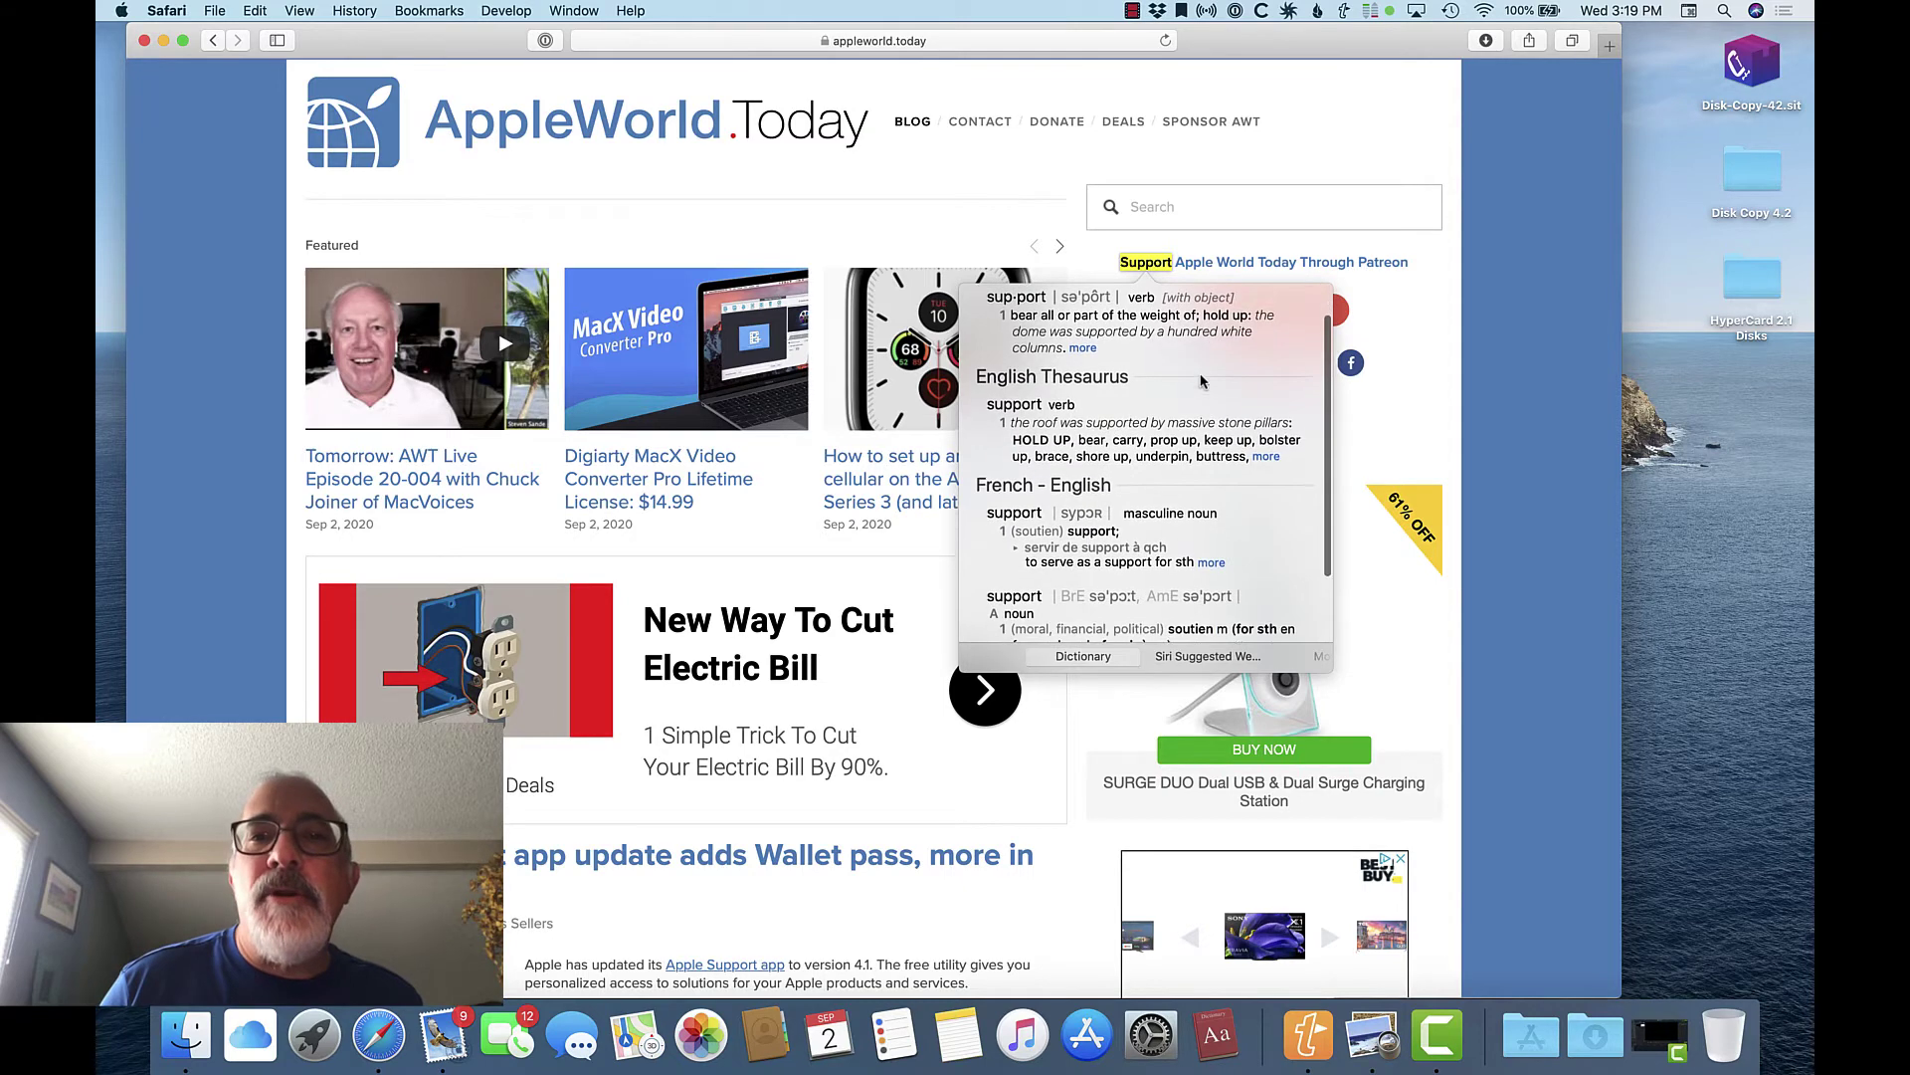
scroll(1154, 398, down, 3)
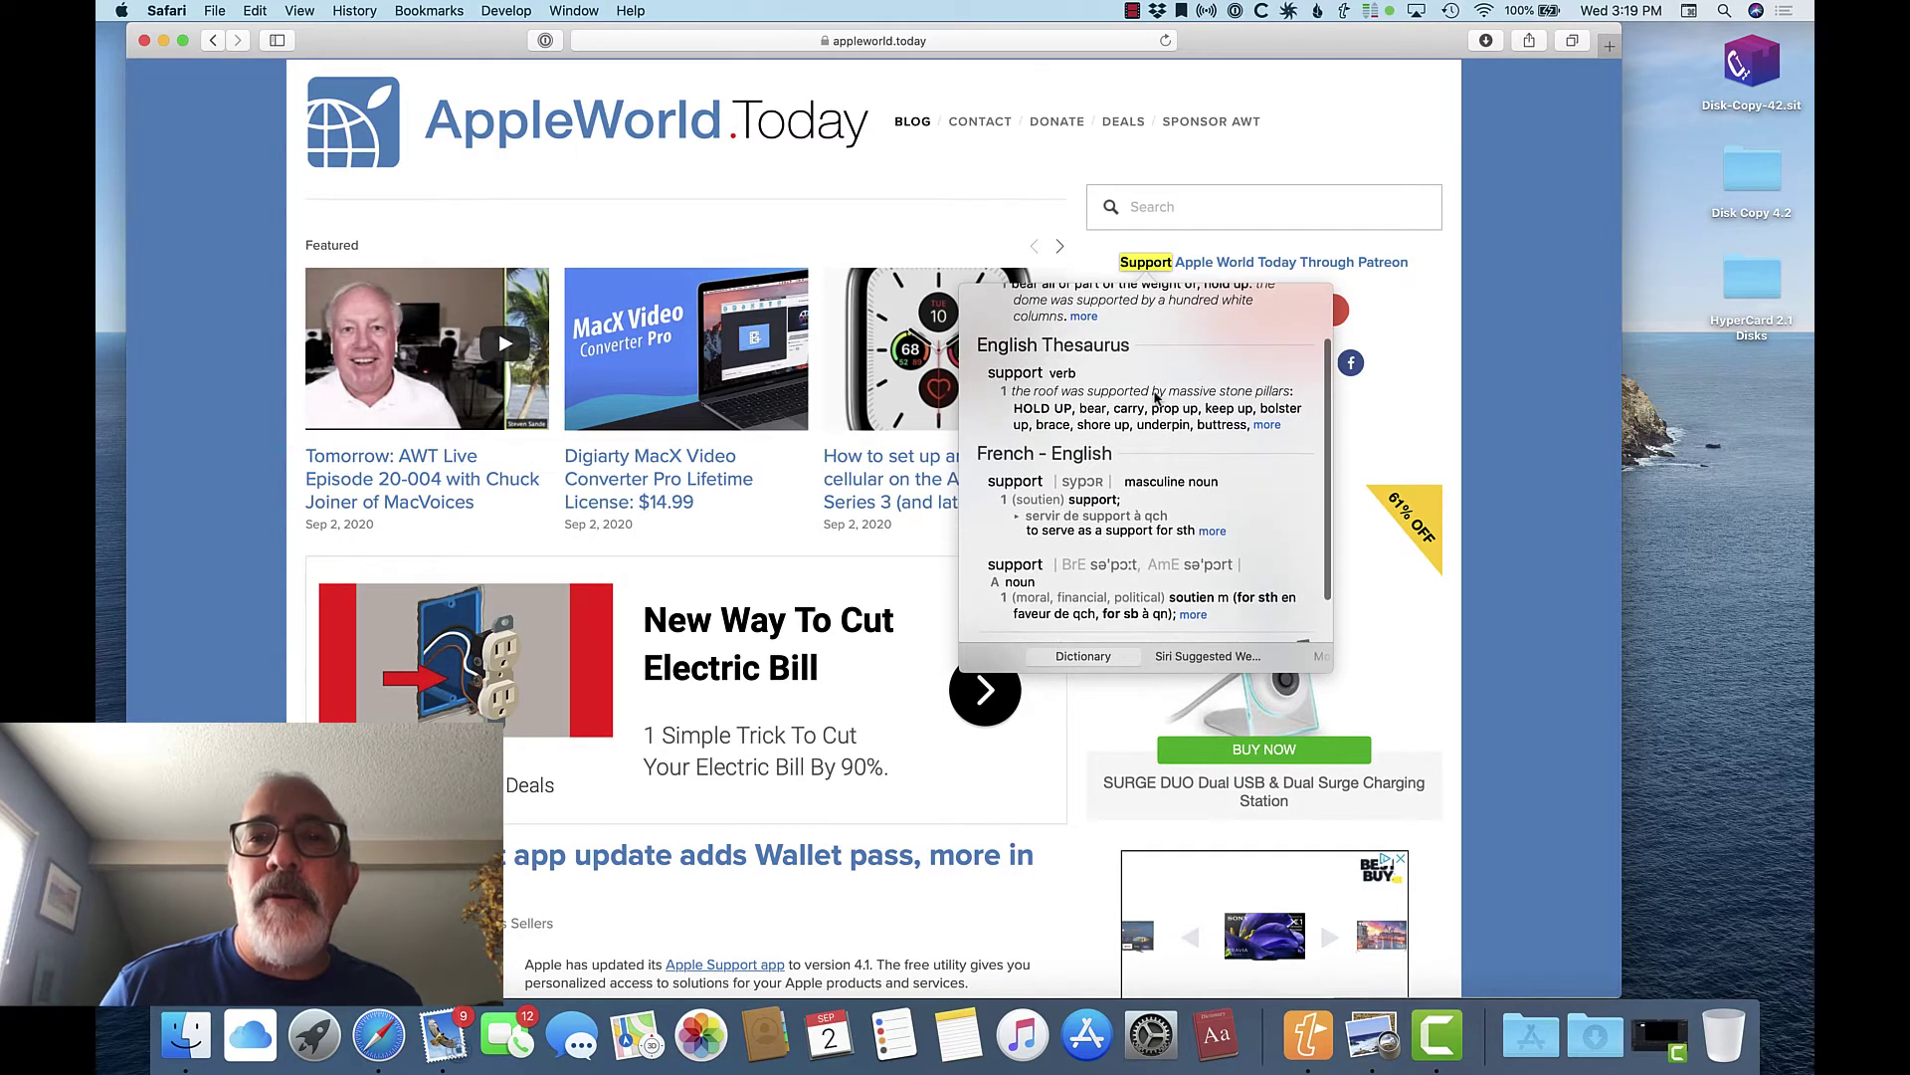
scroll(1151, 457, down, 1)
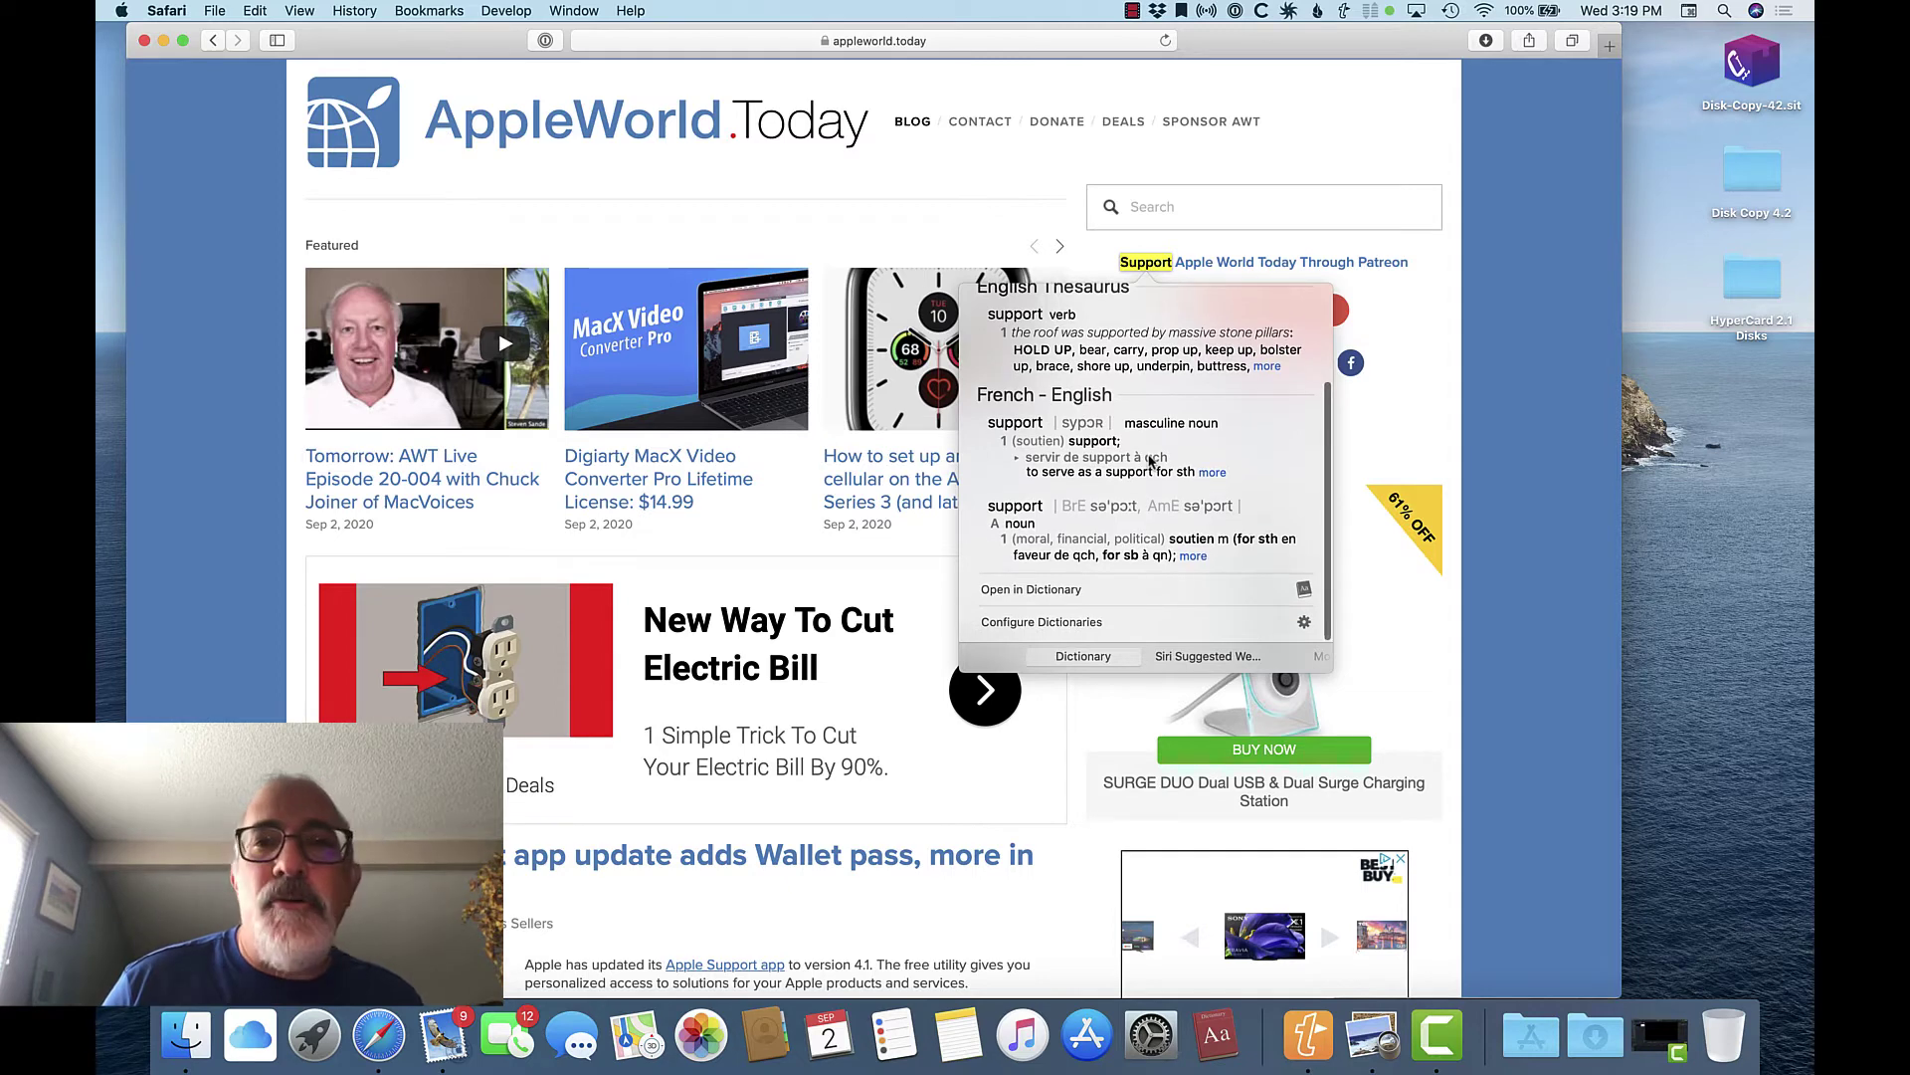
scroll(1151, 460, up, 3)
scroll(1151, 460, up, 1)
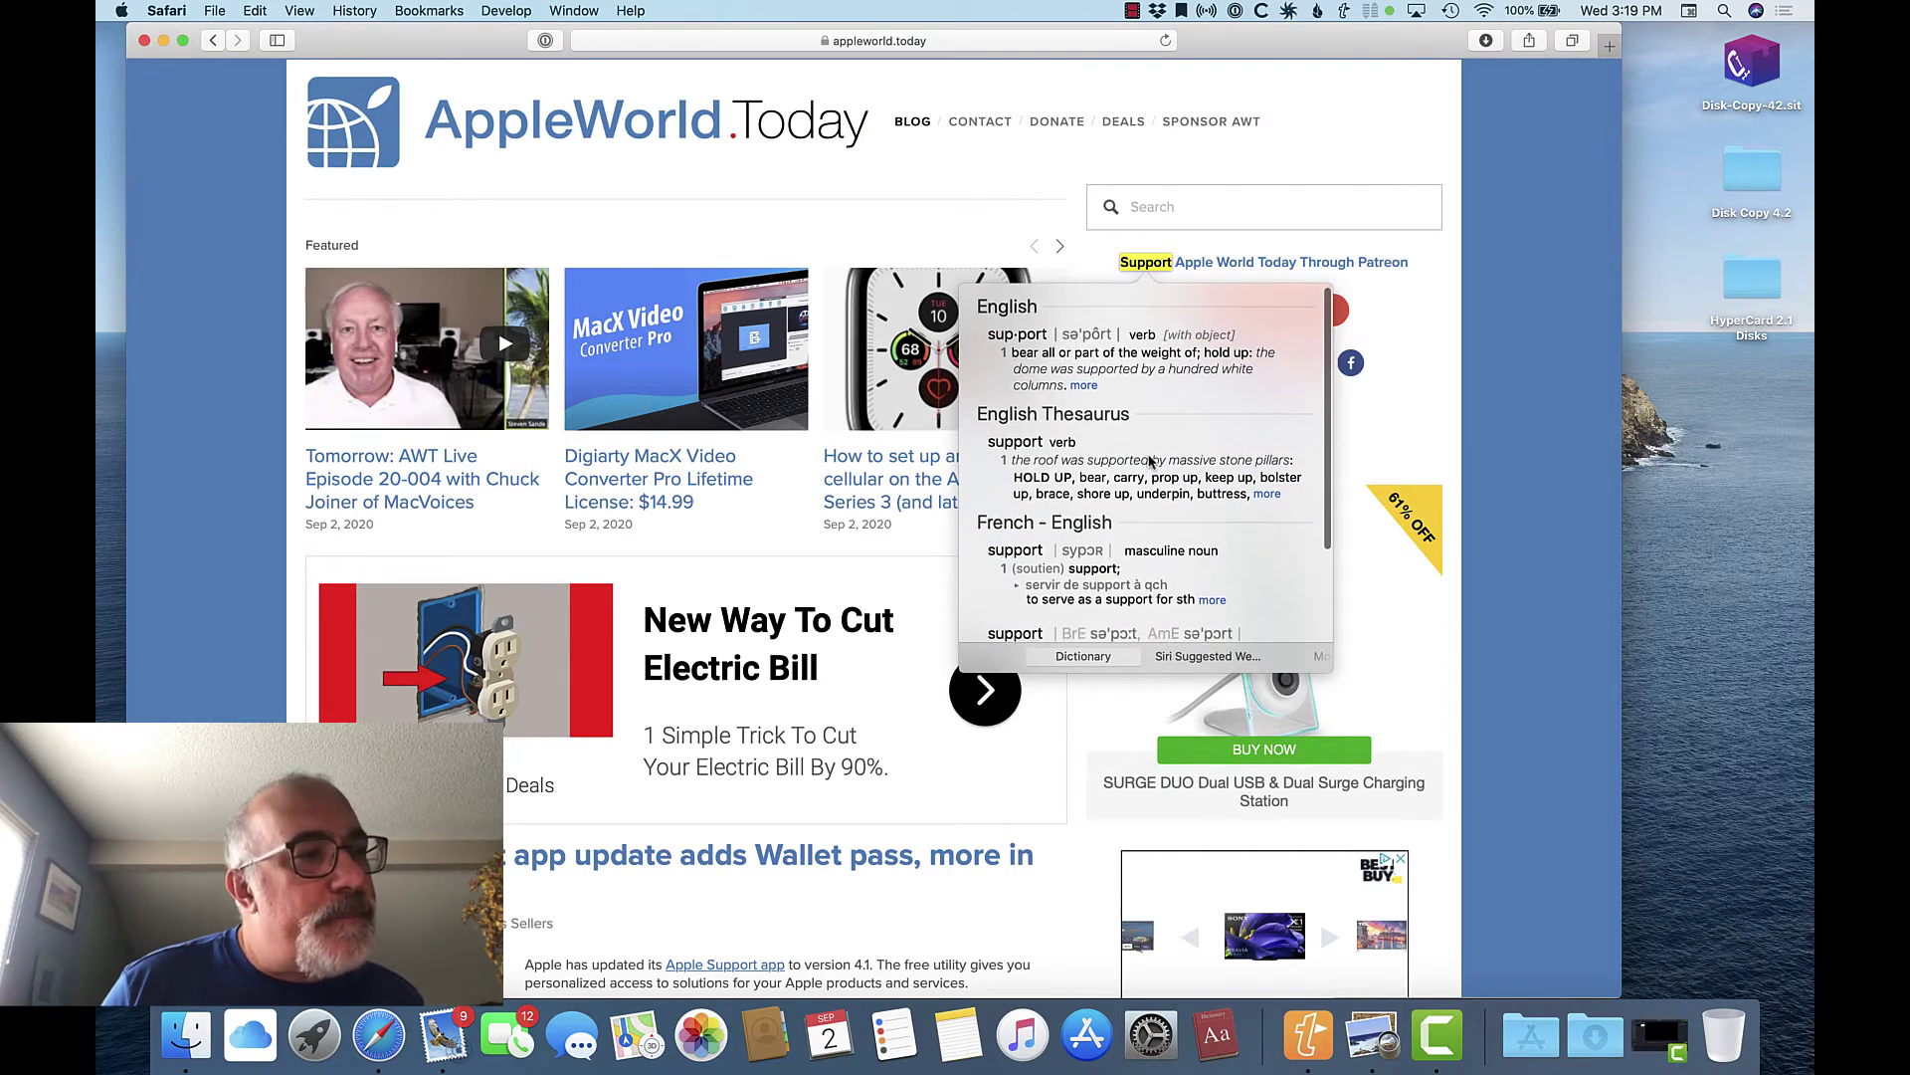
scroll(1151, 461, down, 2)
scroll(1151, 461, up, 2)
scroll(542, 733, down, 10)
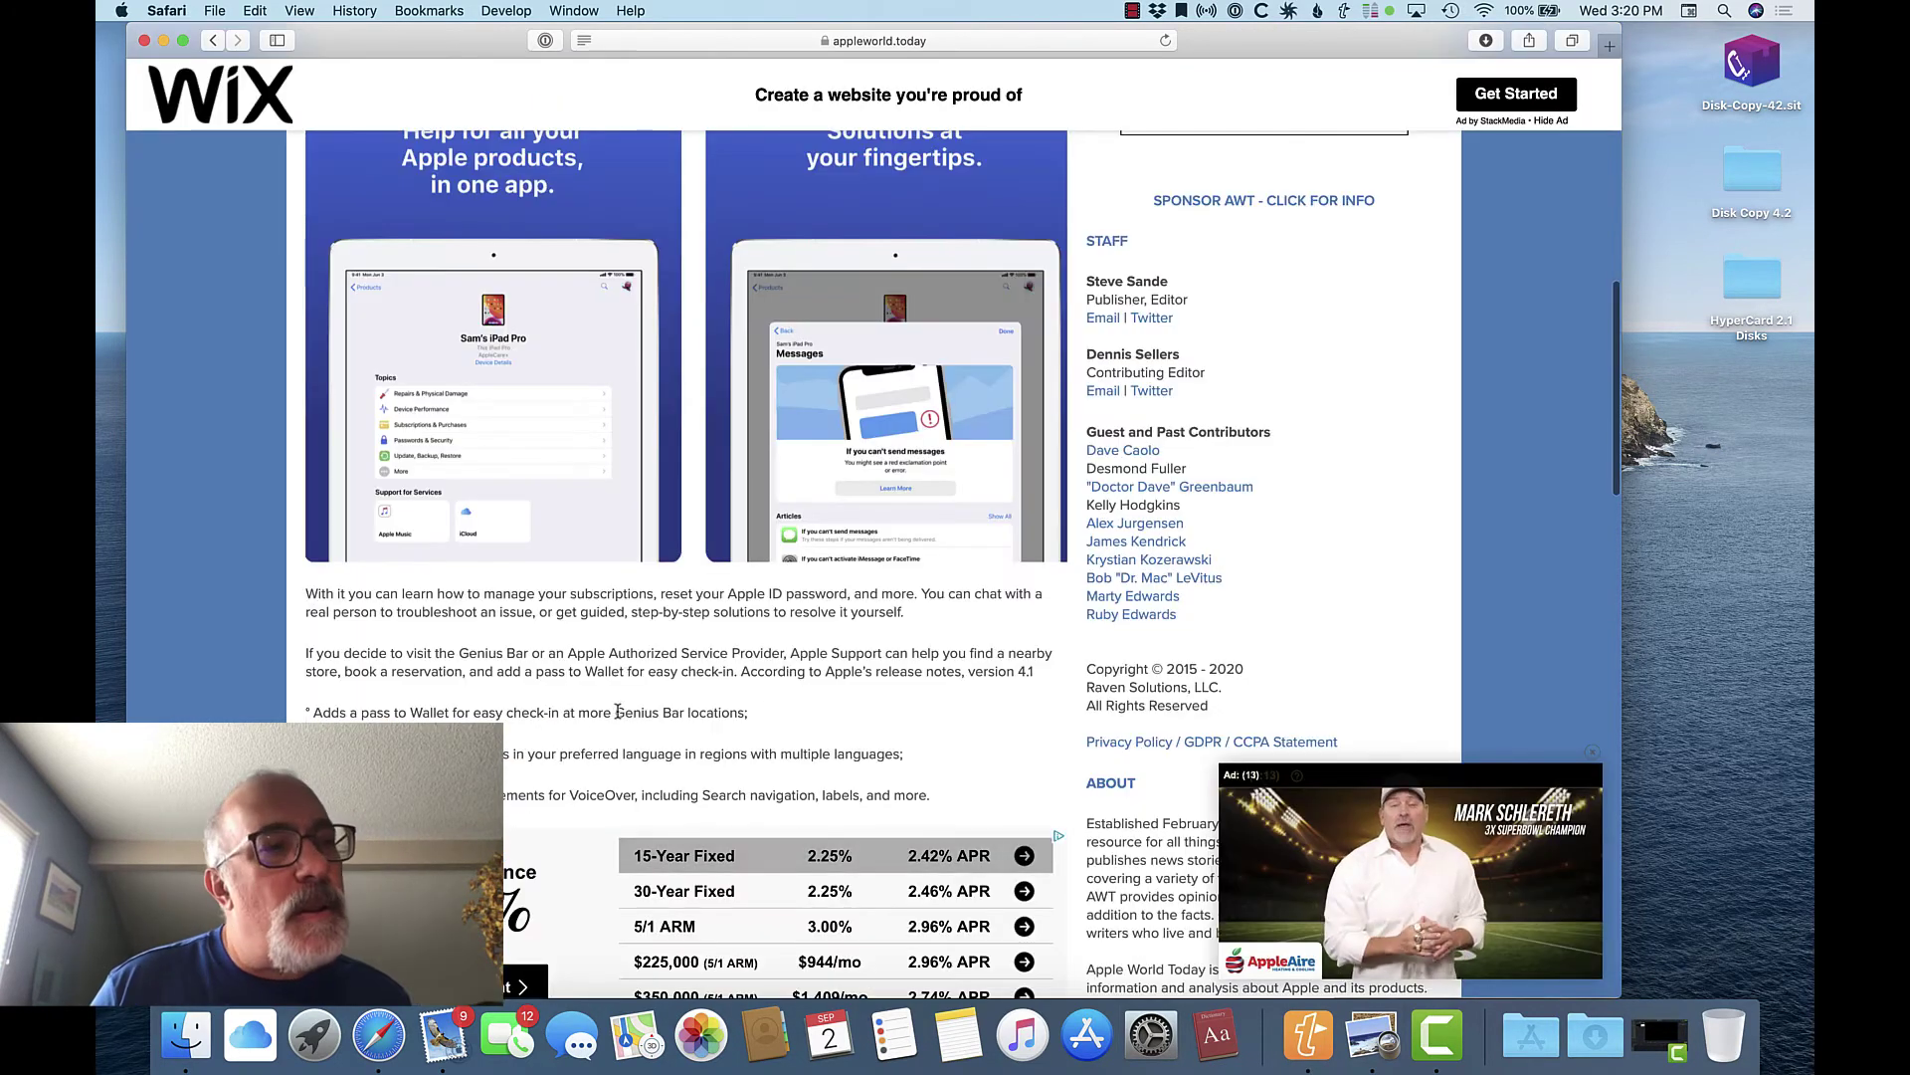
click(433, 715)
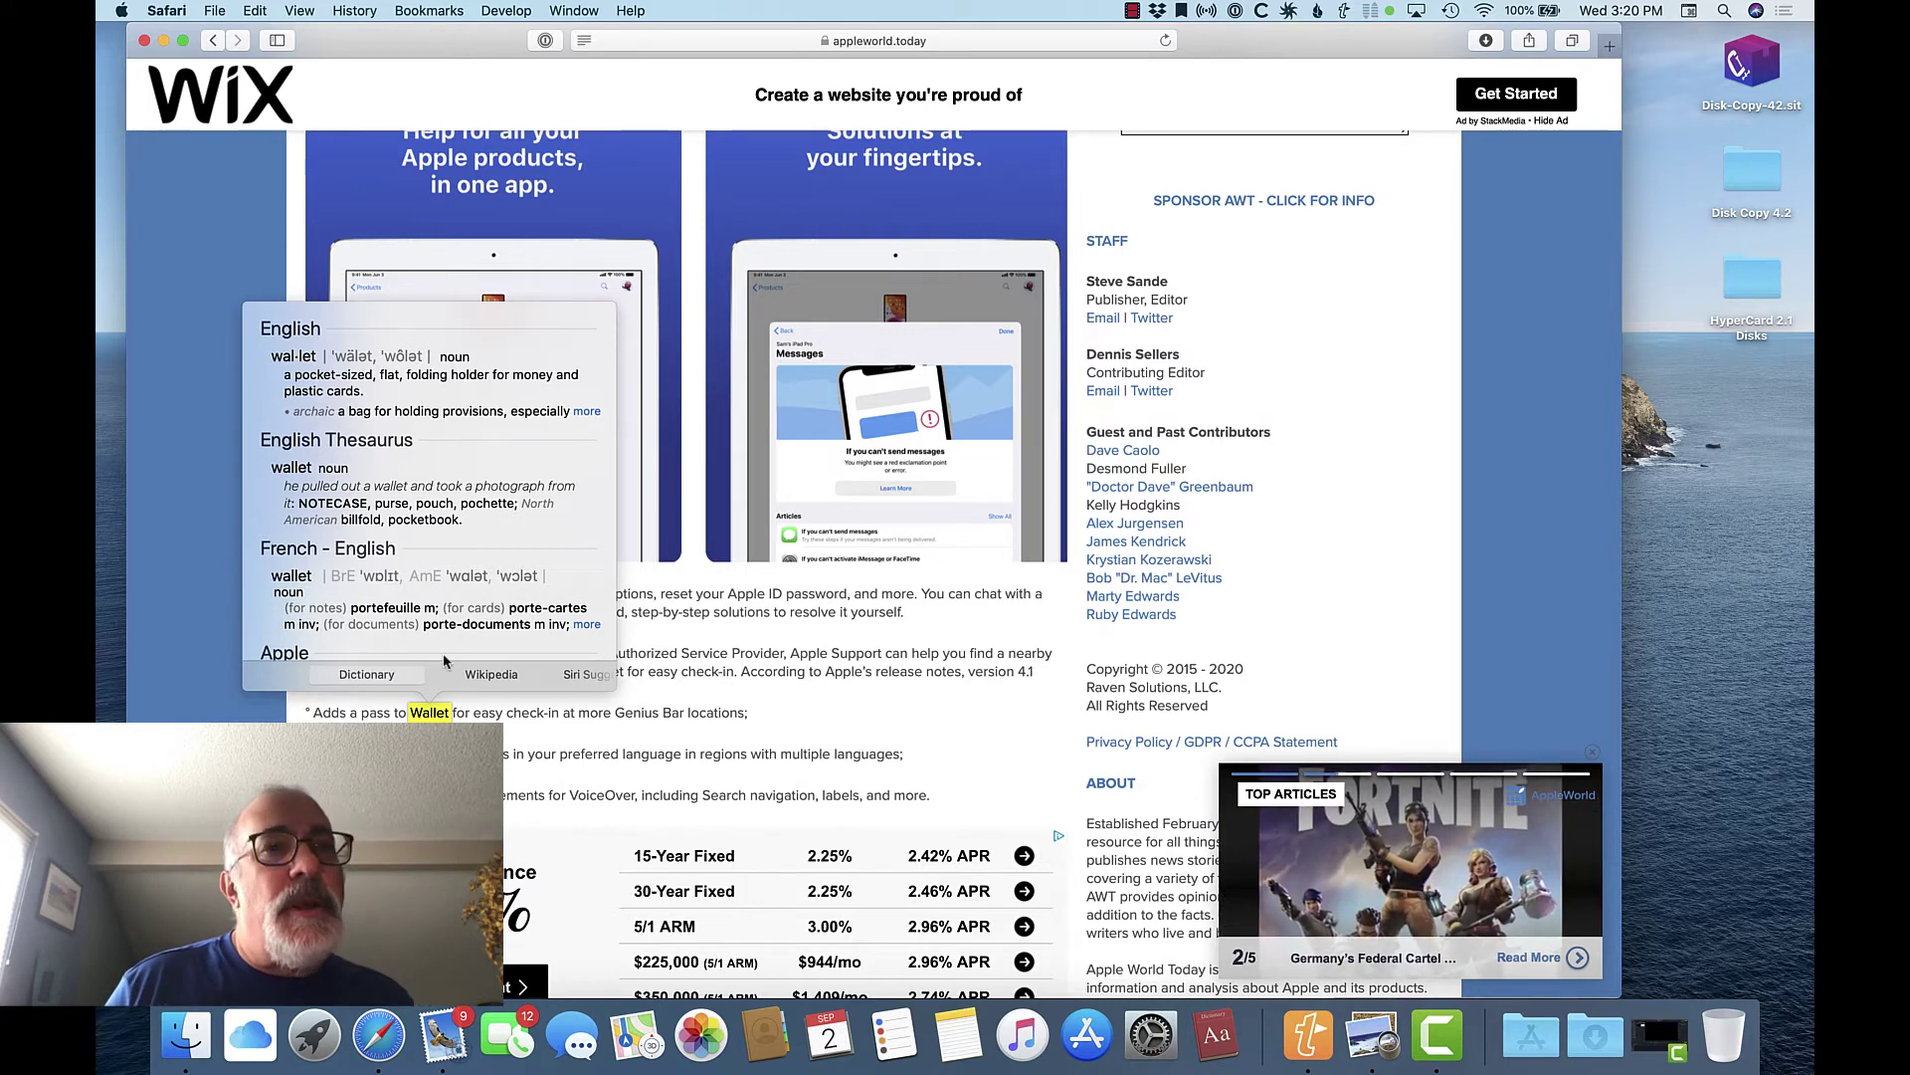
click(136, 697)
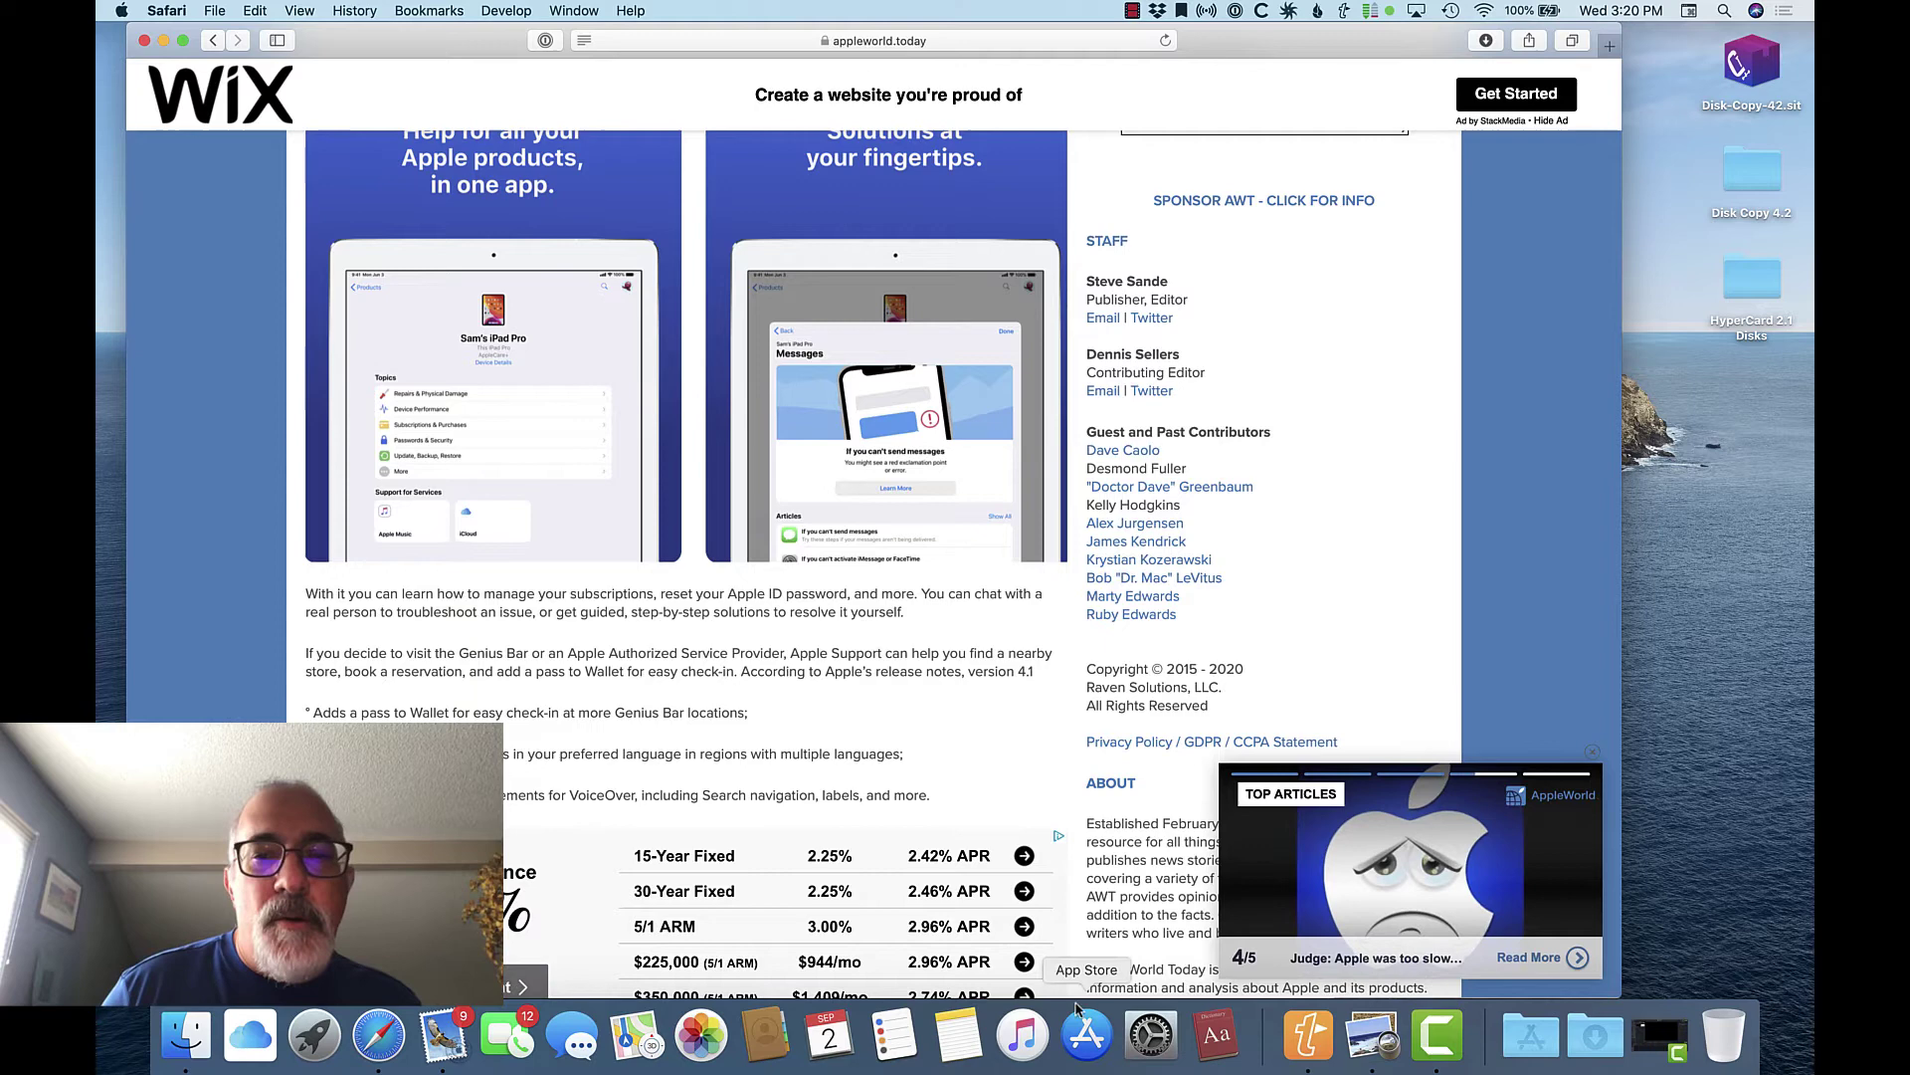
Step: Turn on Screen Time Content & Privacy restrictions with Siri & Dictionary explicit language disallowed
click(1151, 1035)
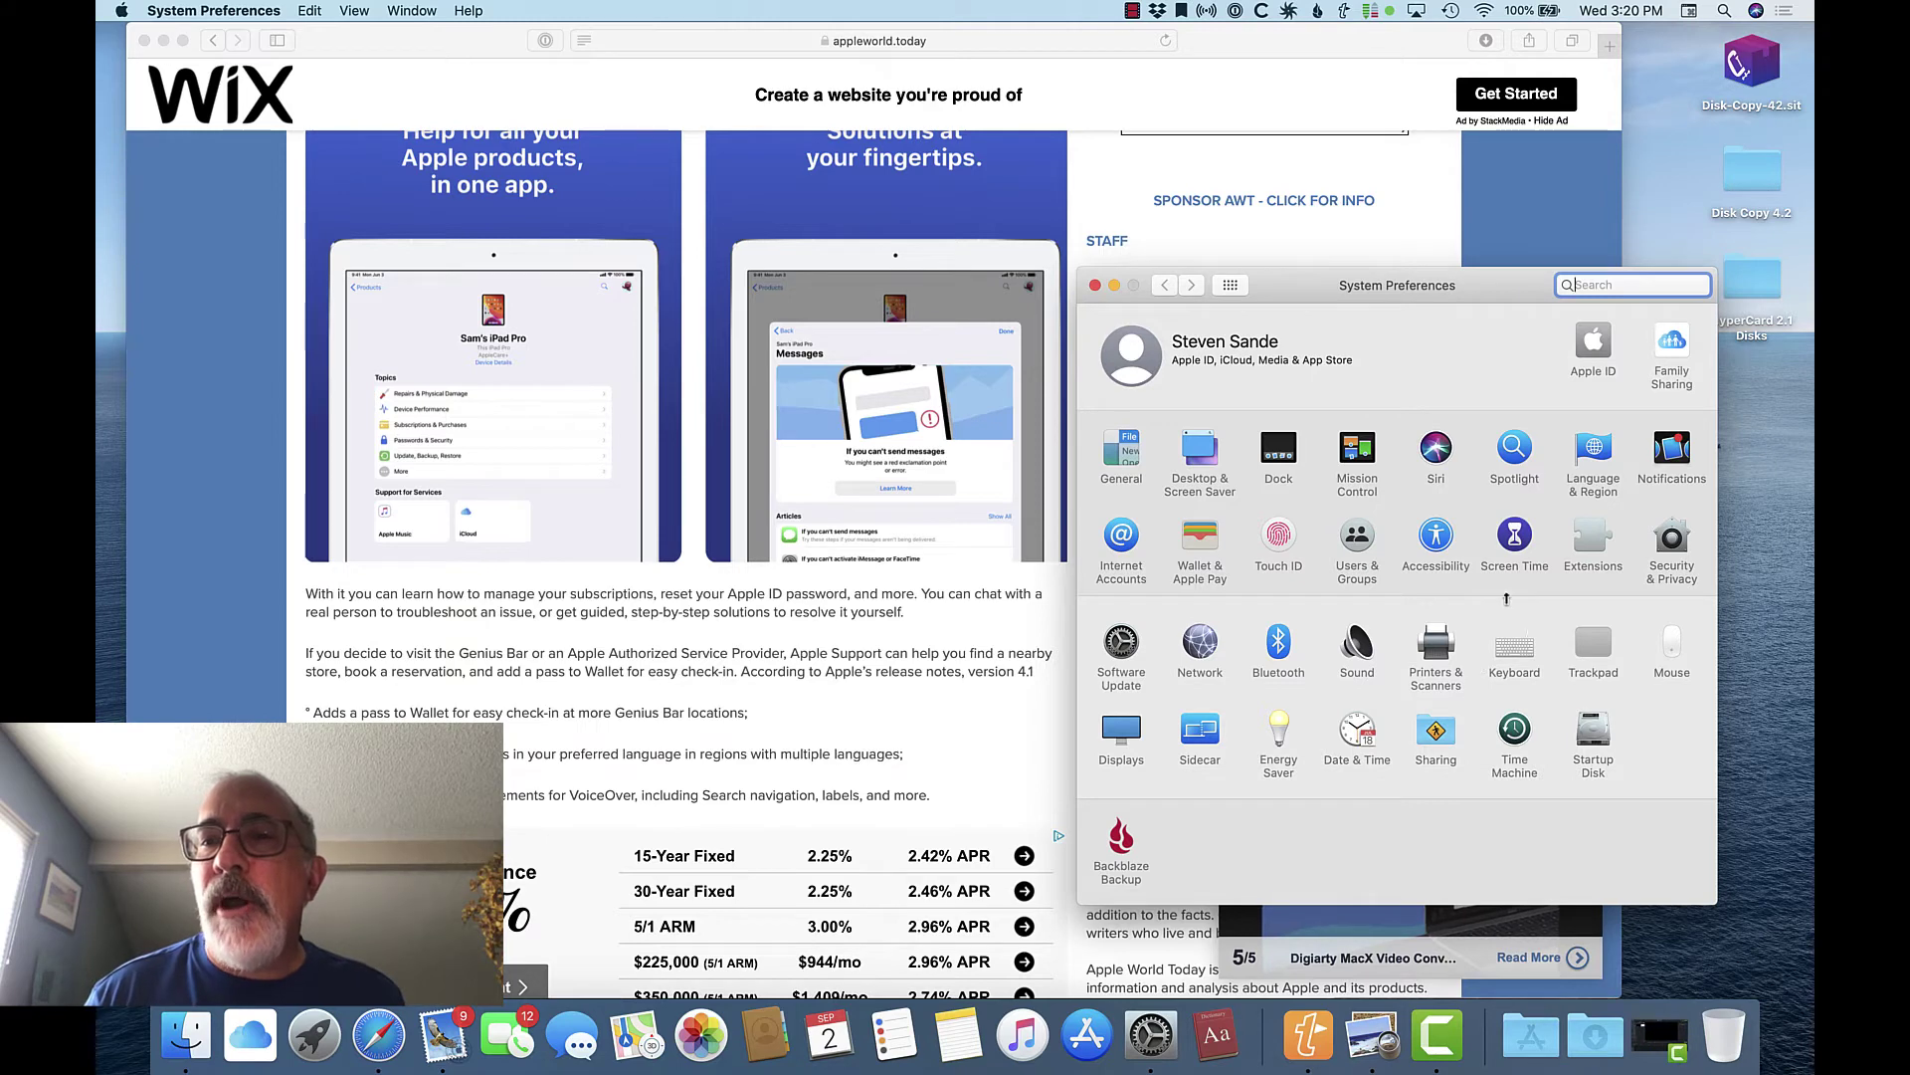
click(1514, 540)
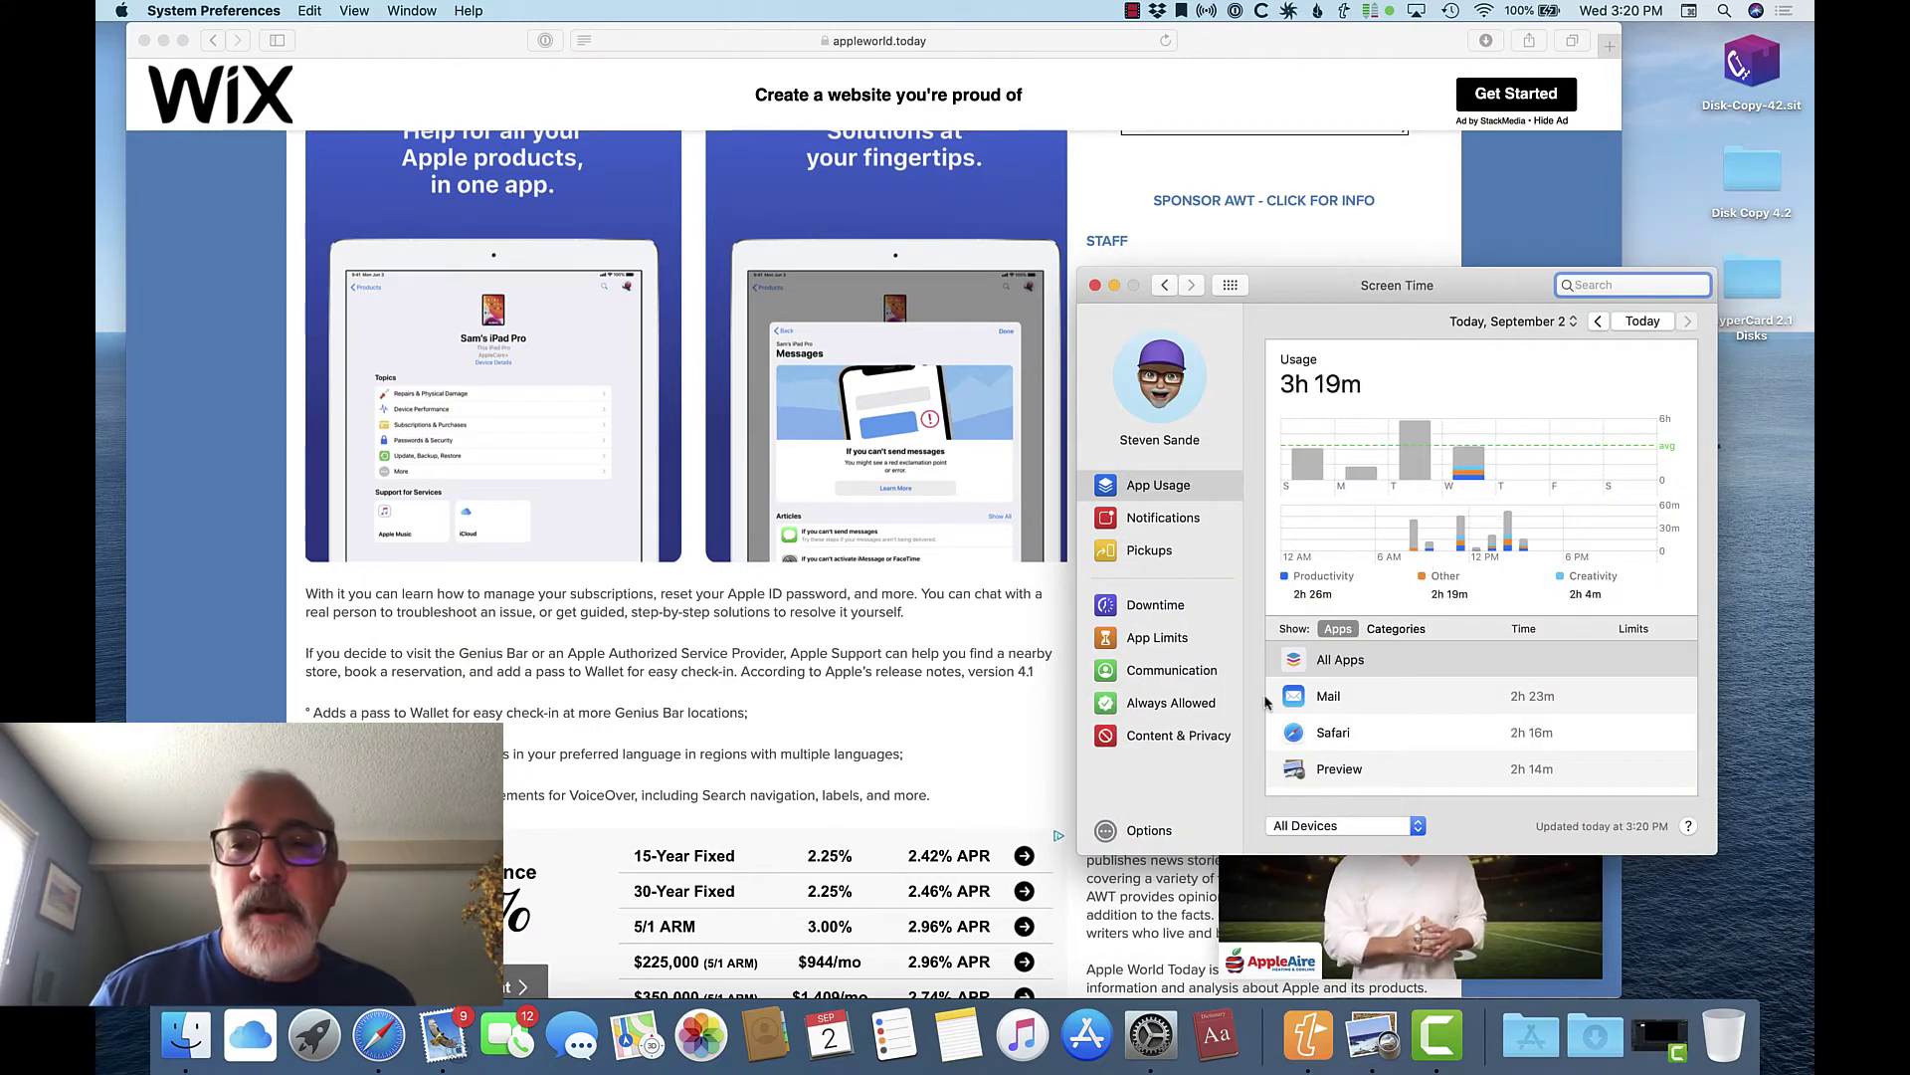
click(1182, 737)
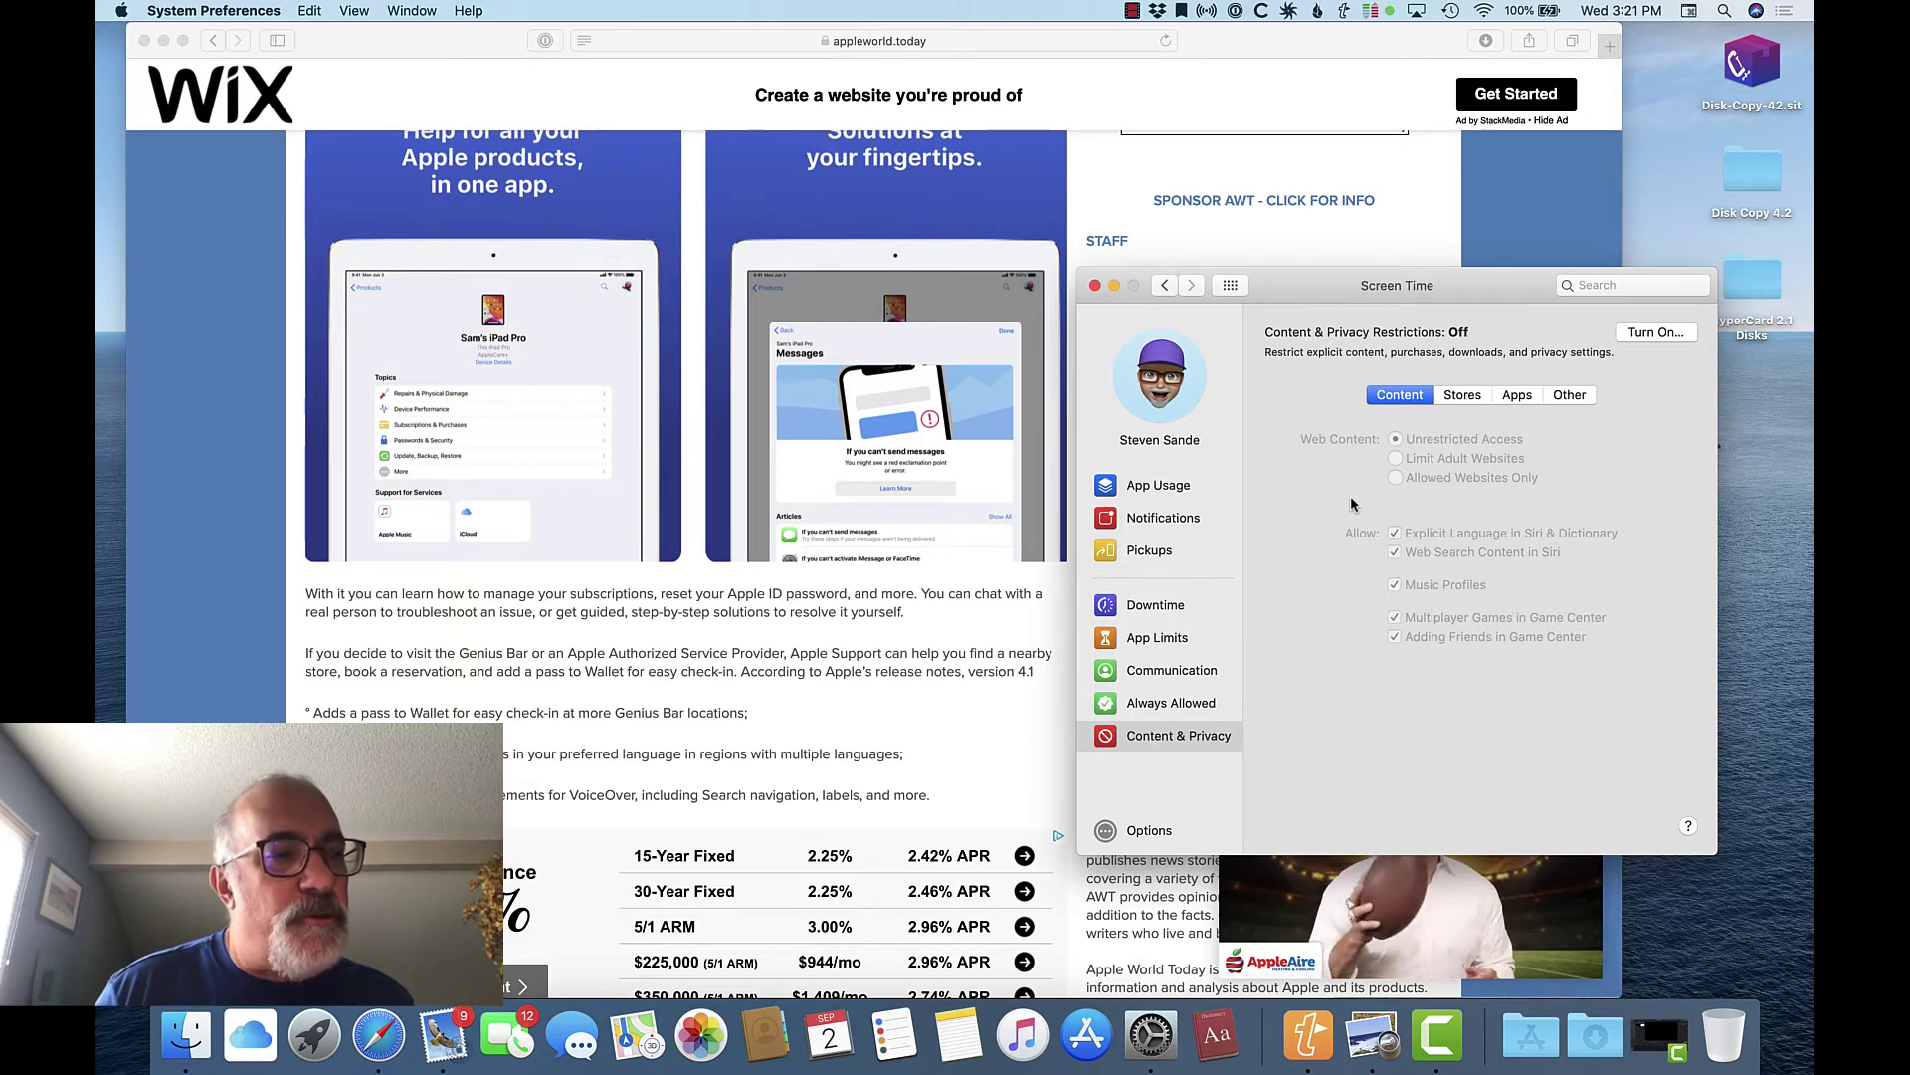
click(1647, 333)
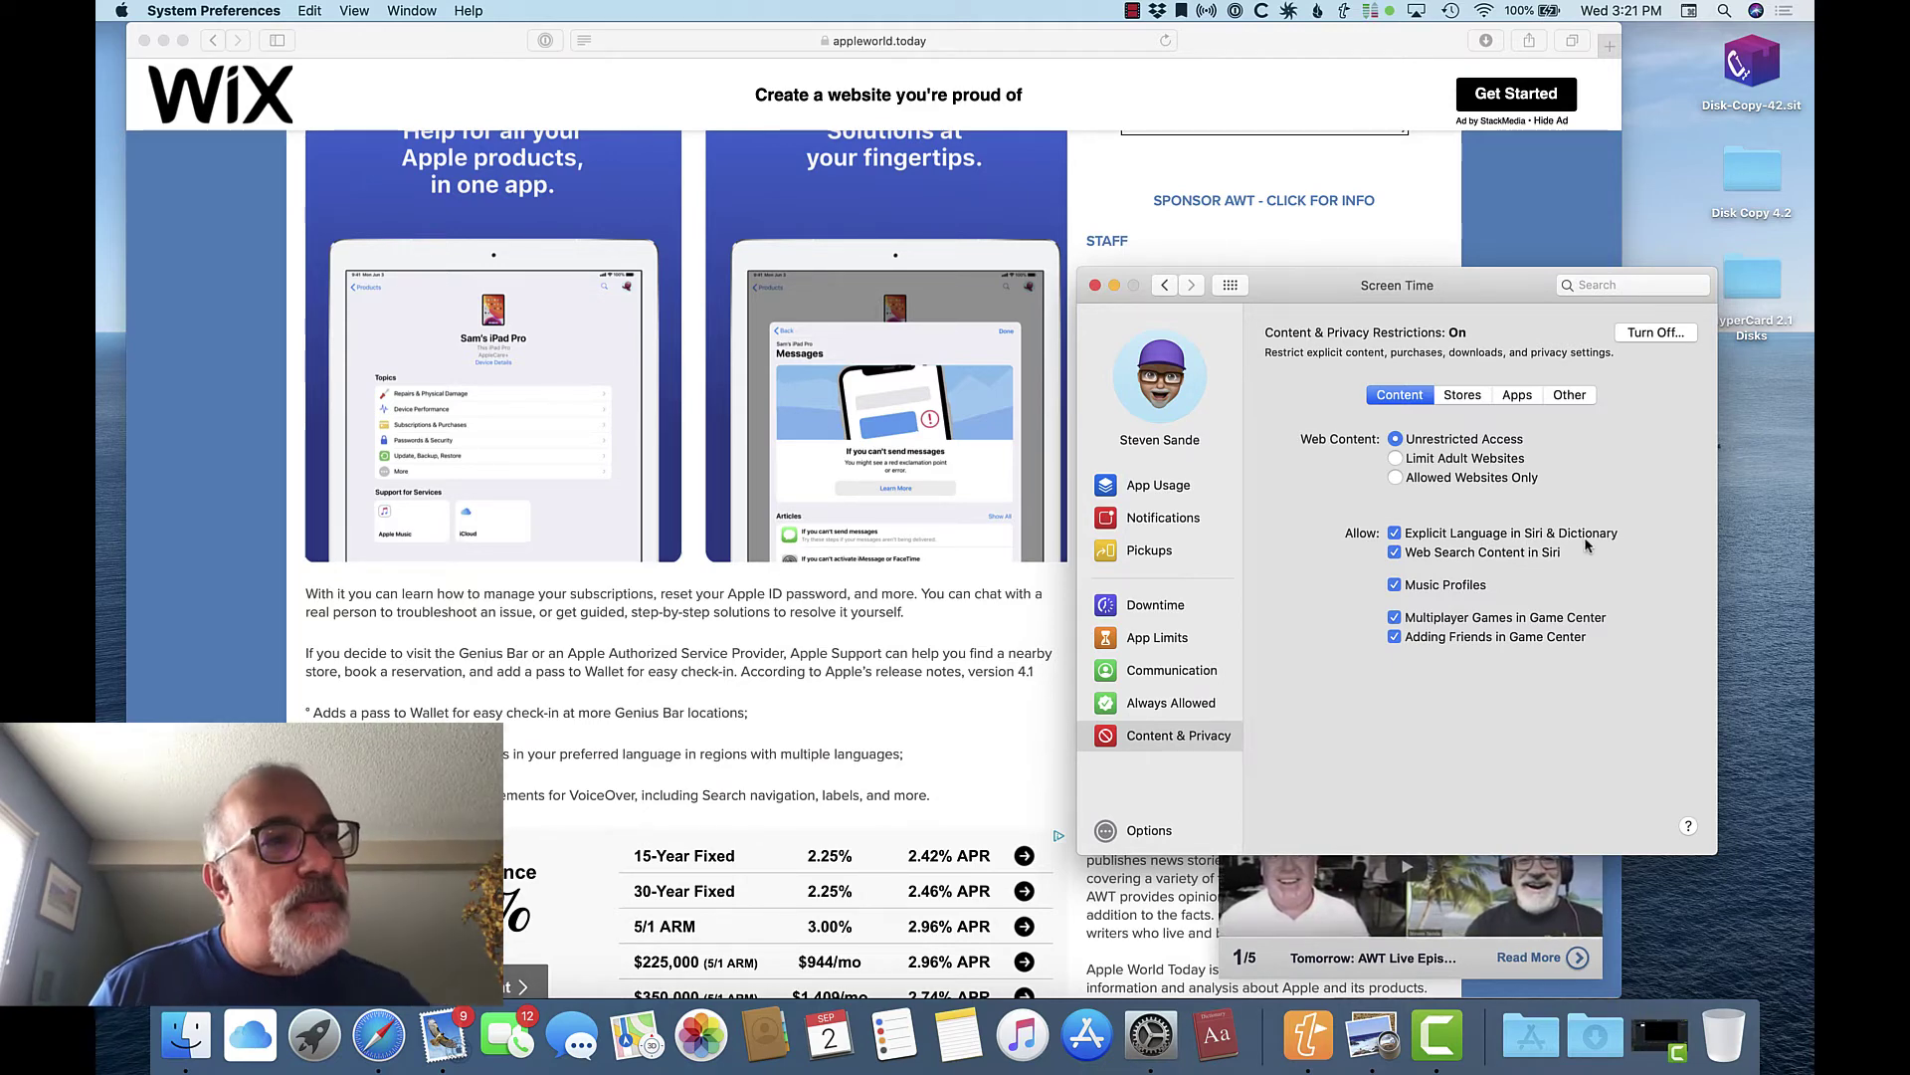
click(1394, 534)
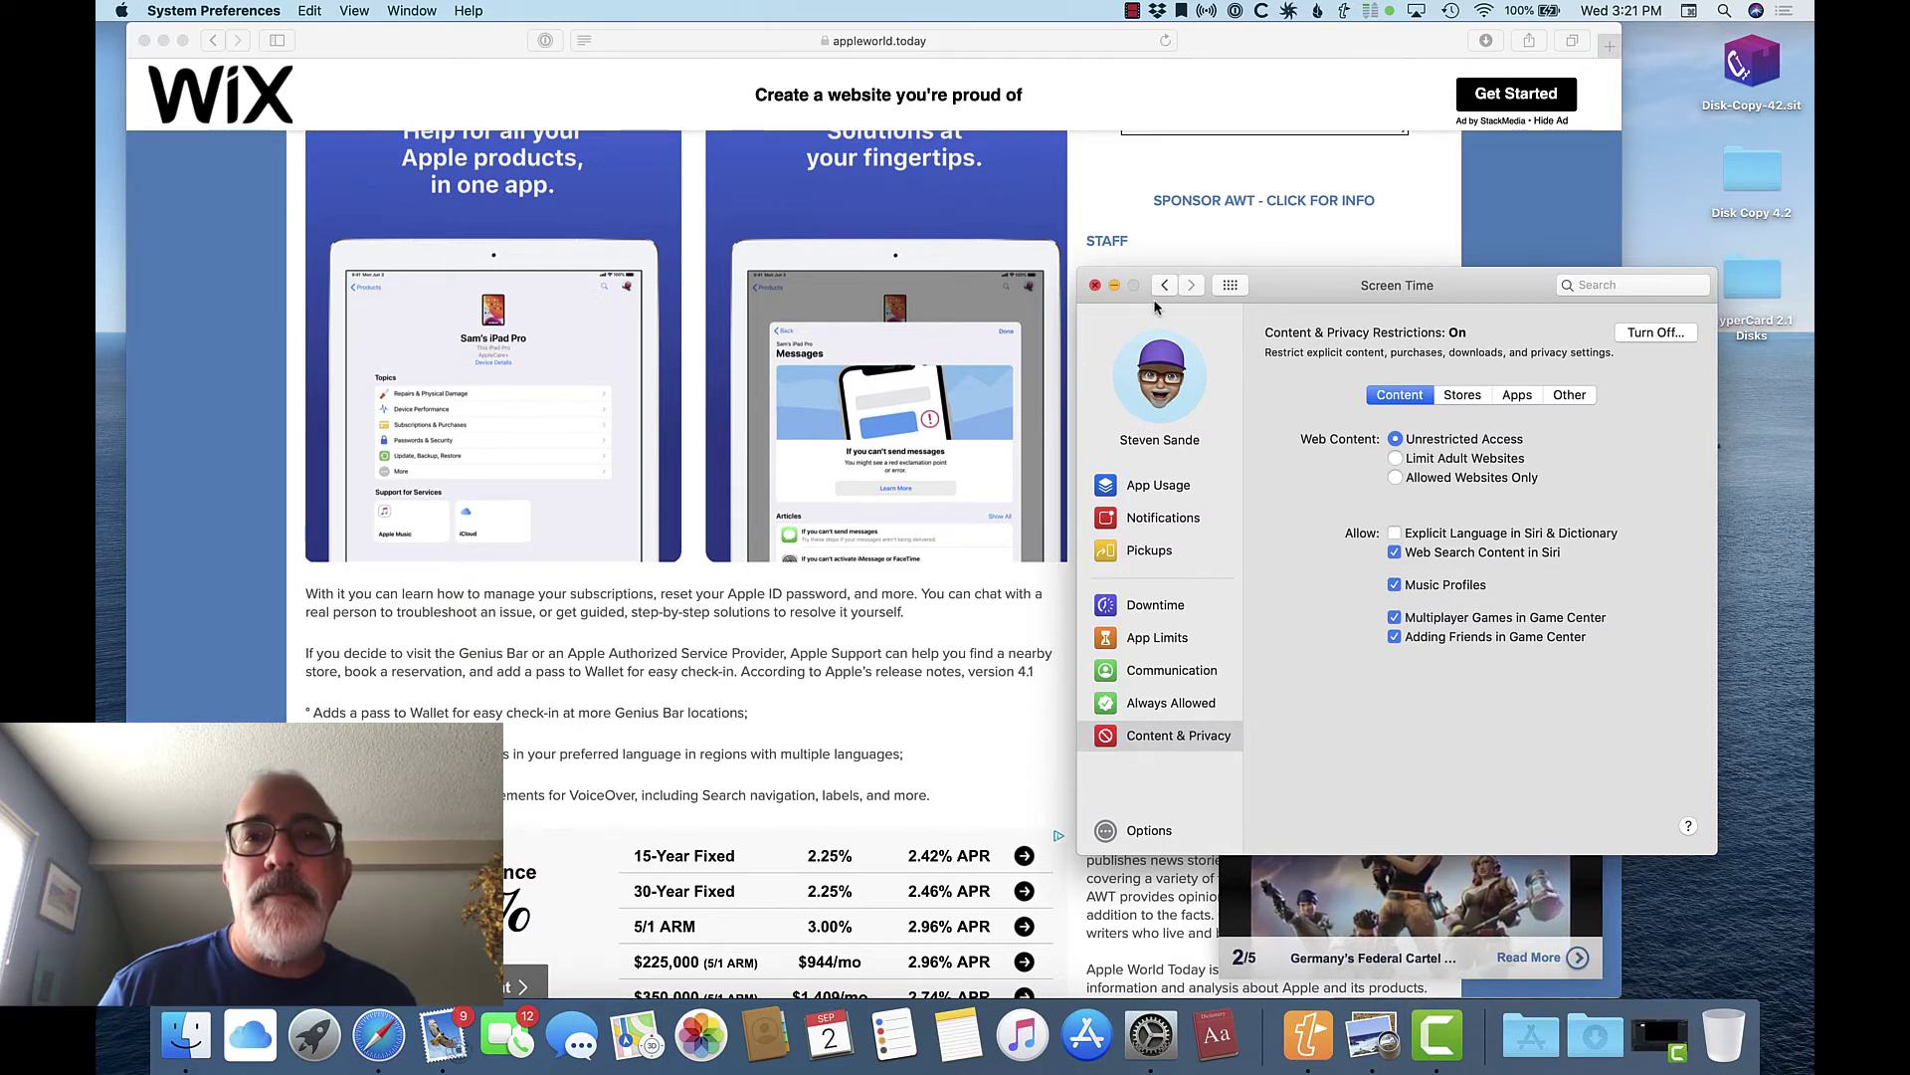
click(1094, 284)
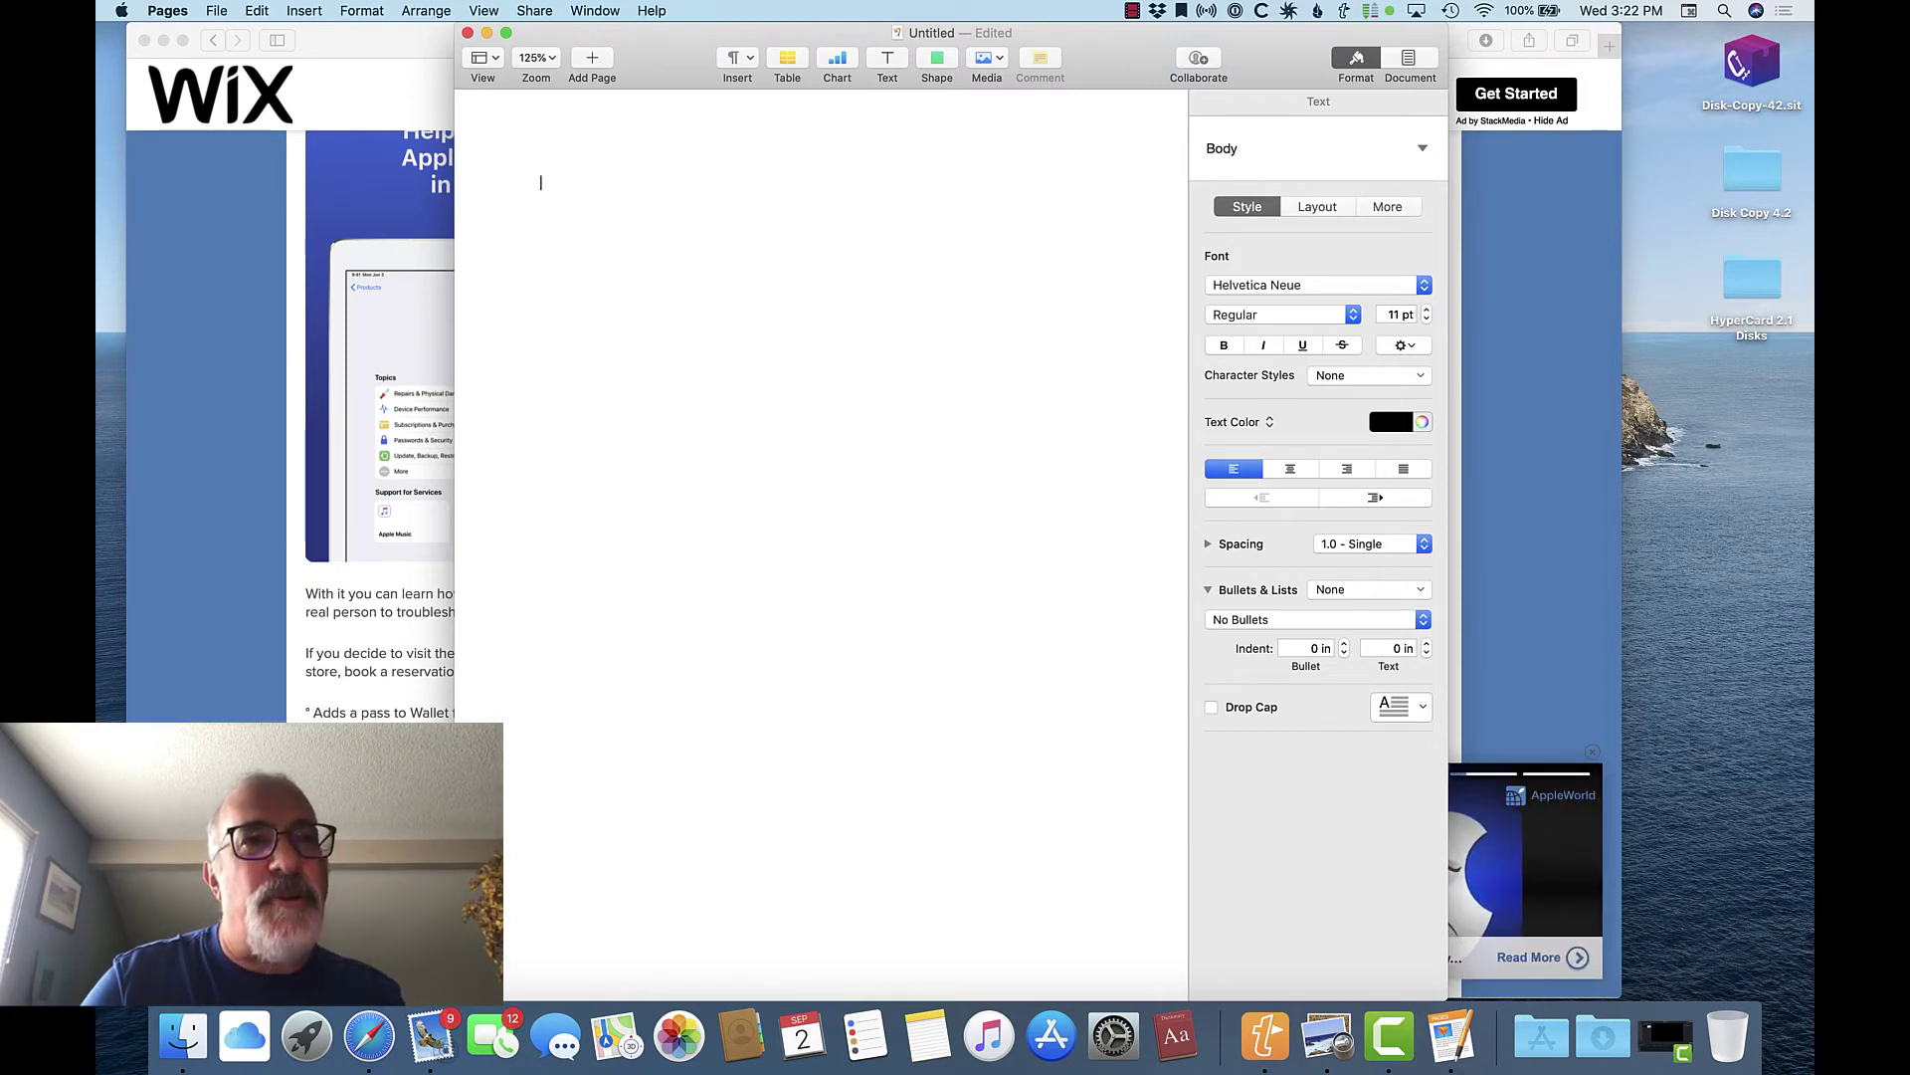
Step: Type 'Wix' in Pages, undoing the 'Six' autocorrection, and add it to learned spellings
text(Wix)
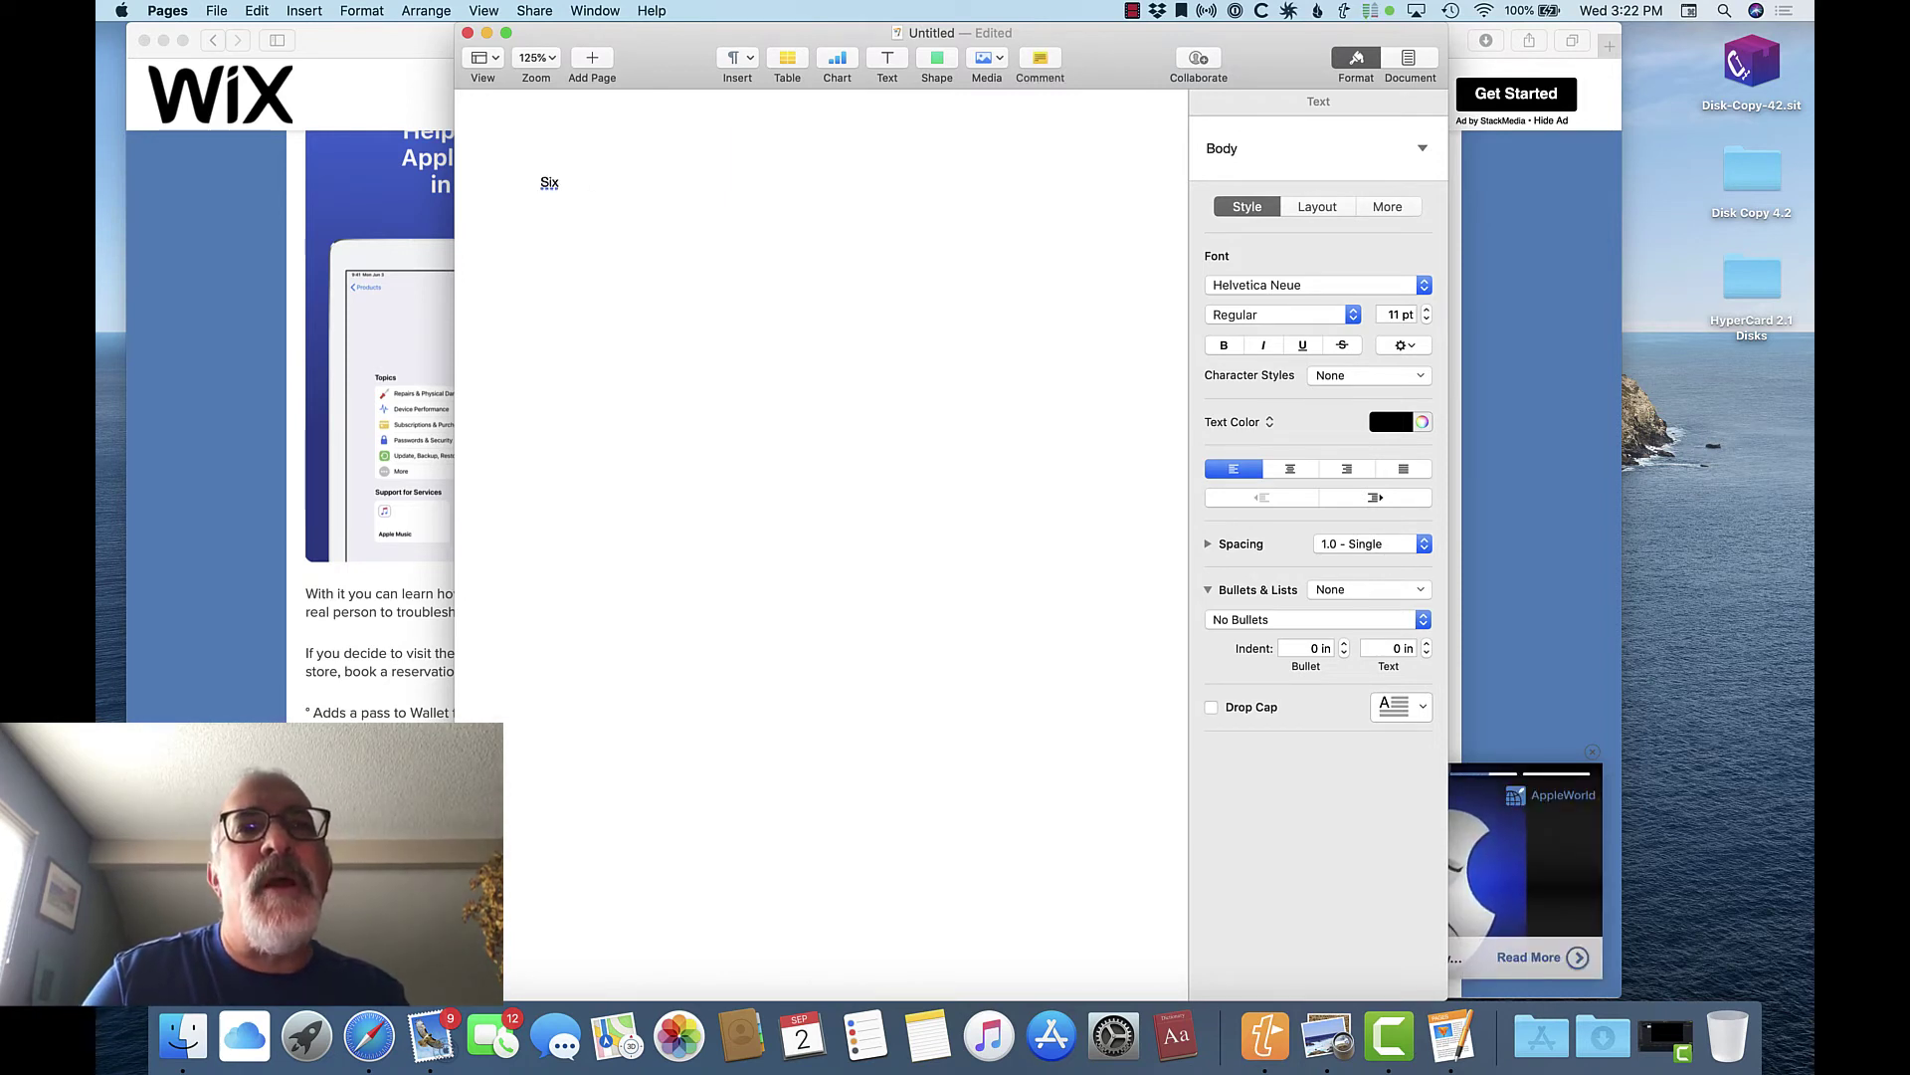
key(BackSpace)
key(BackSpace)
key(BackSpace)
key(BackSpace)
text(W)
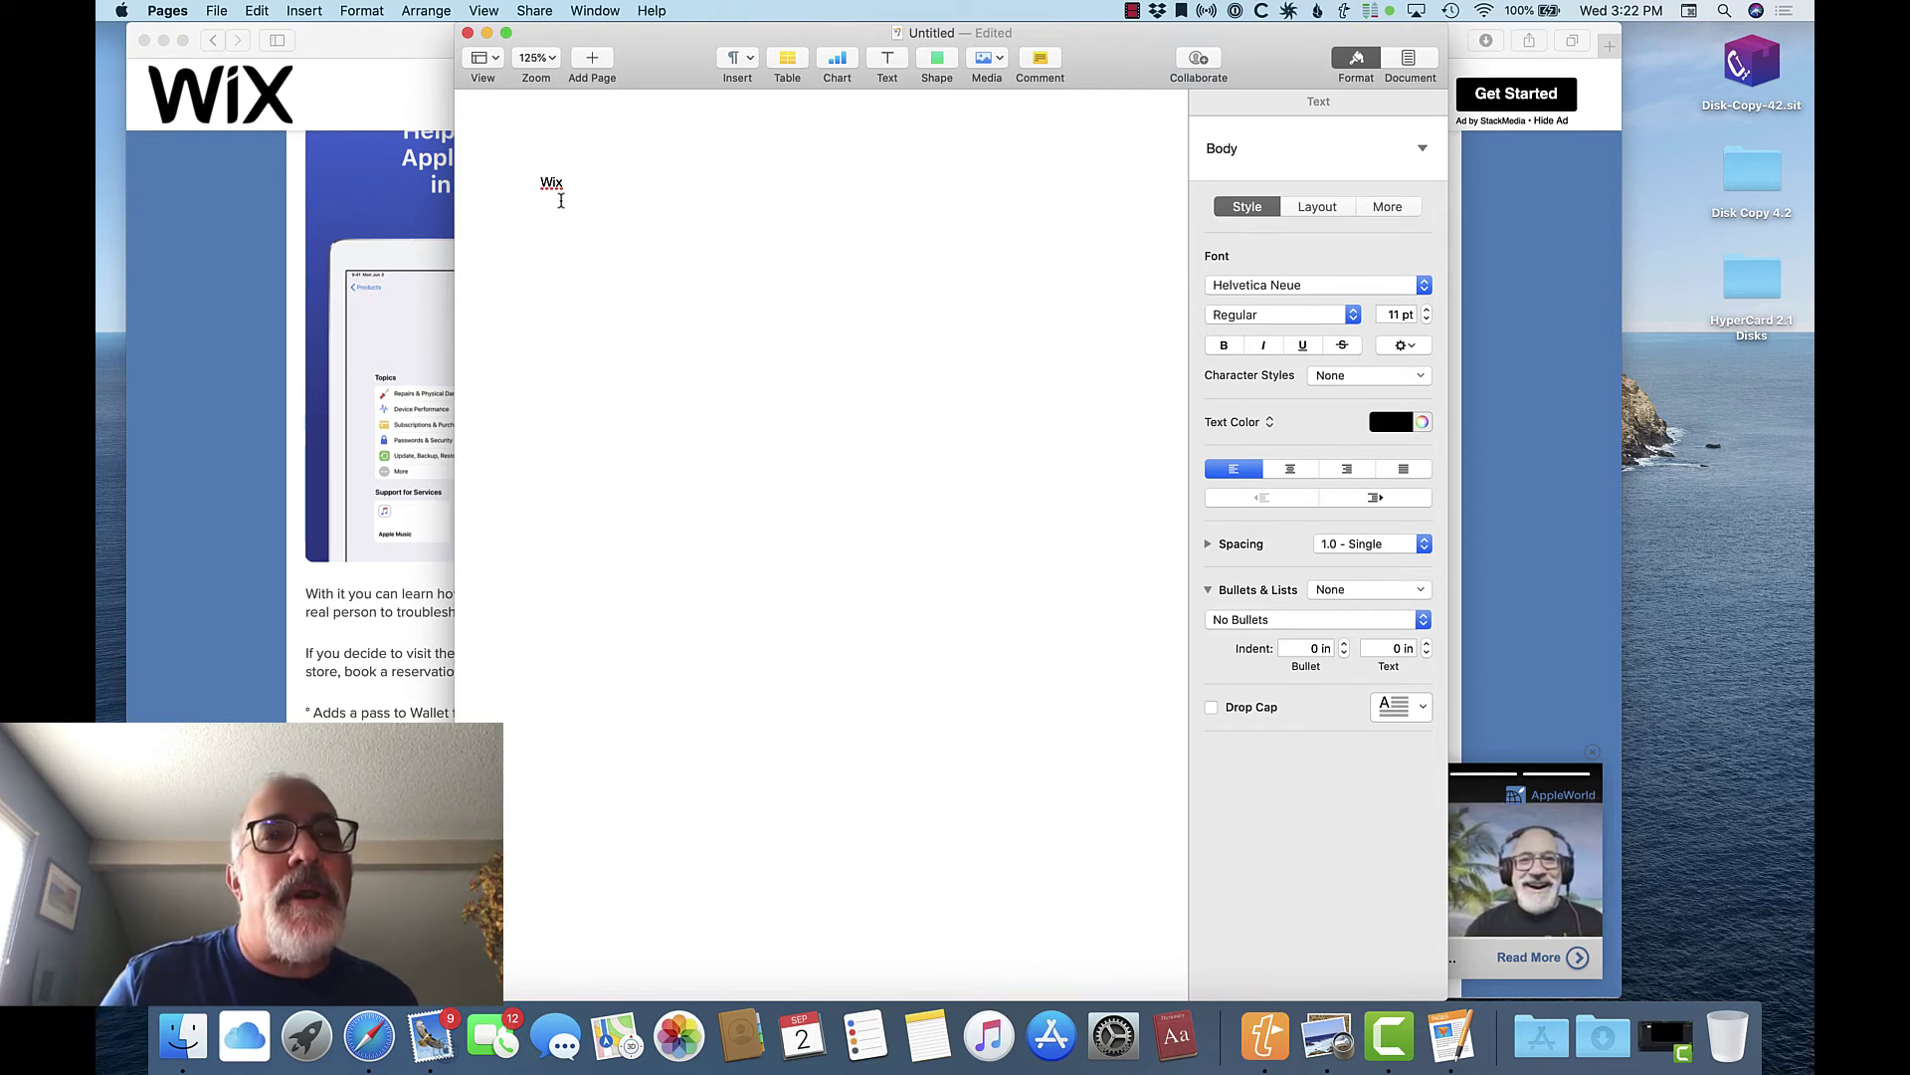
right_click(550, 185)
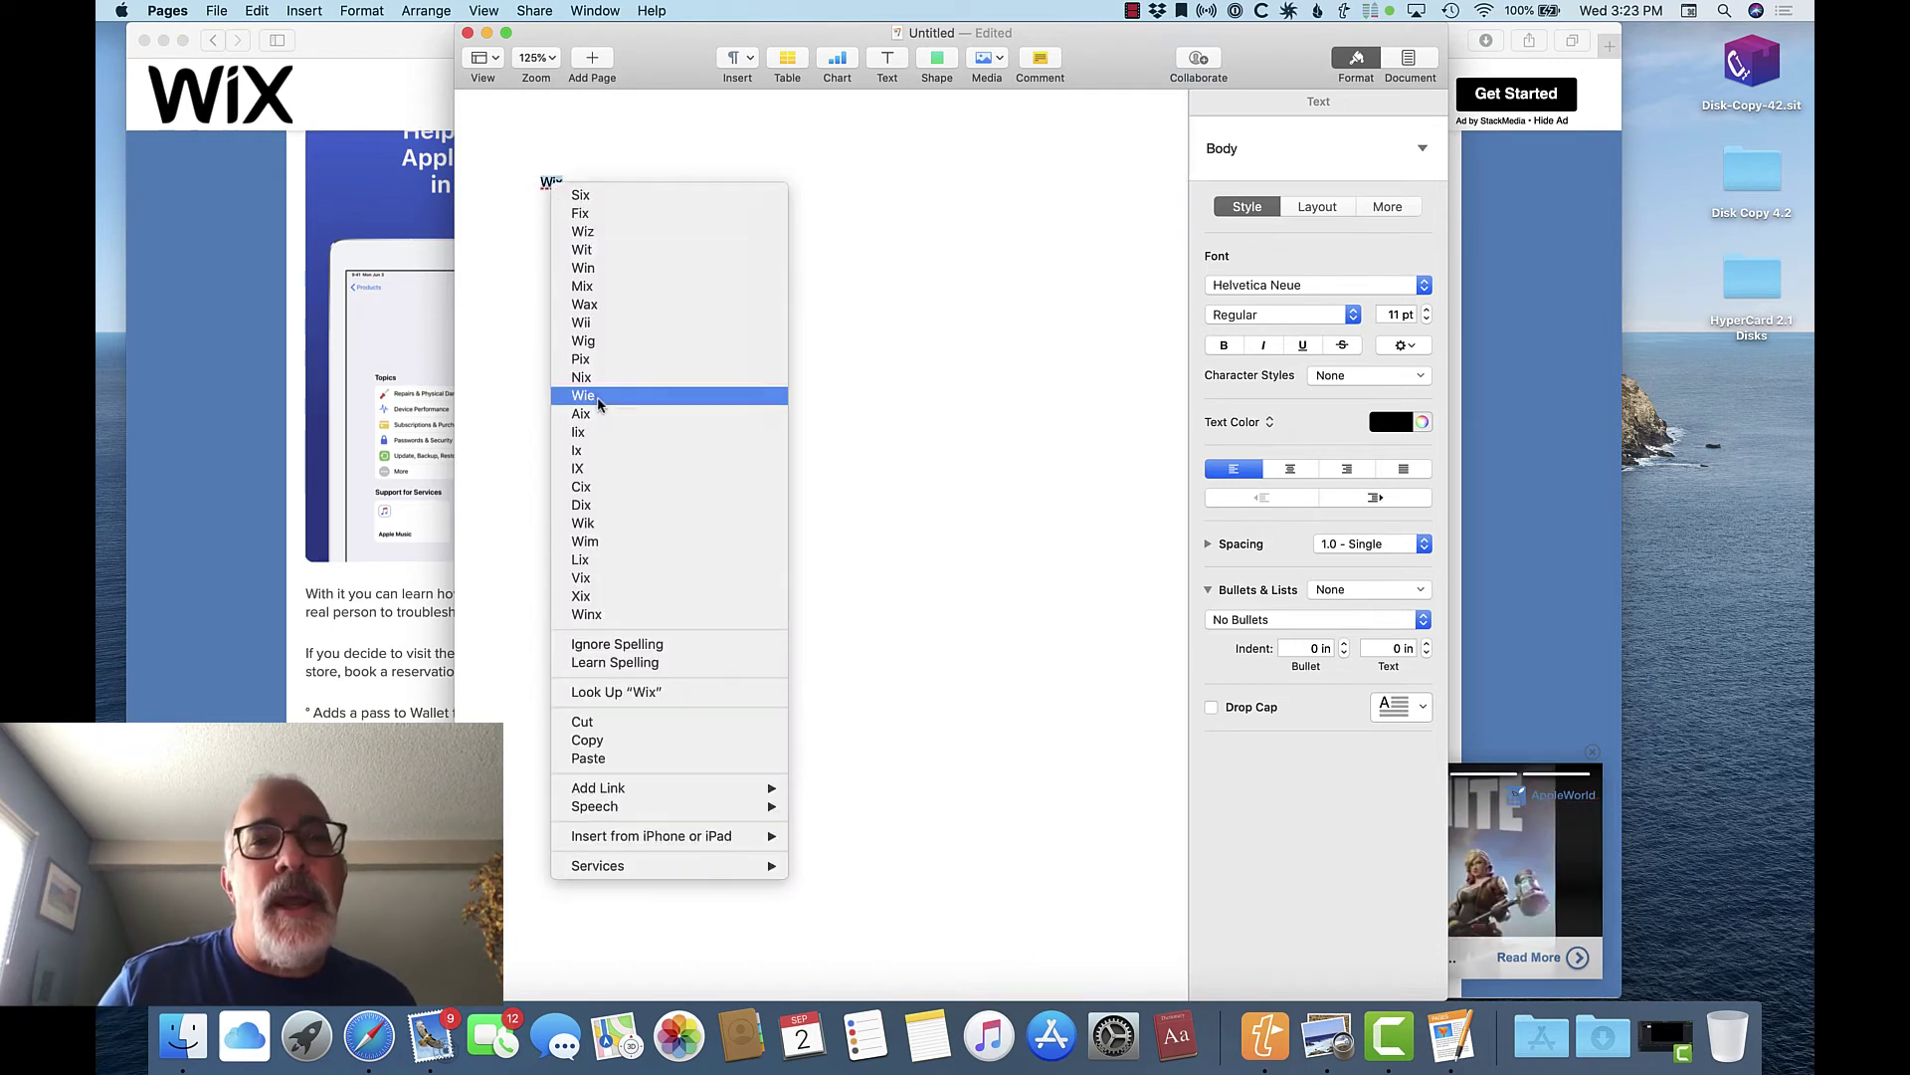
click(637, 662)
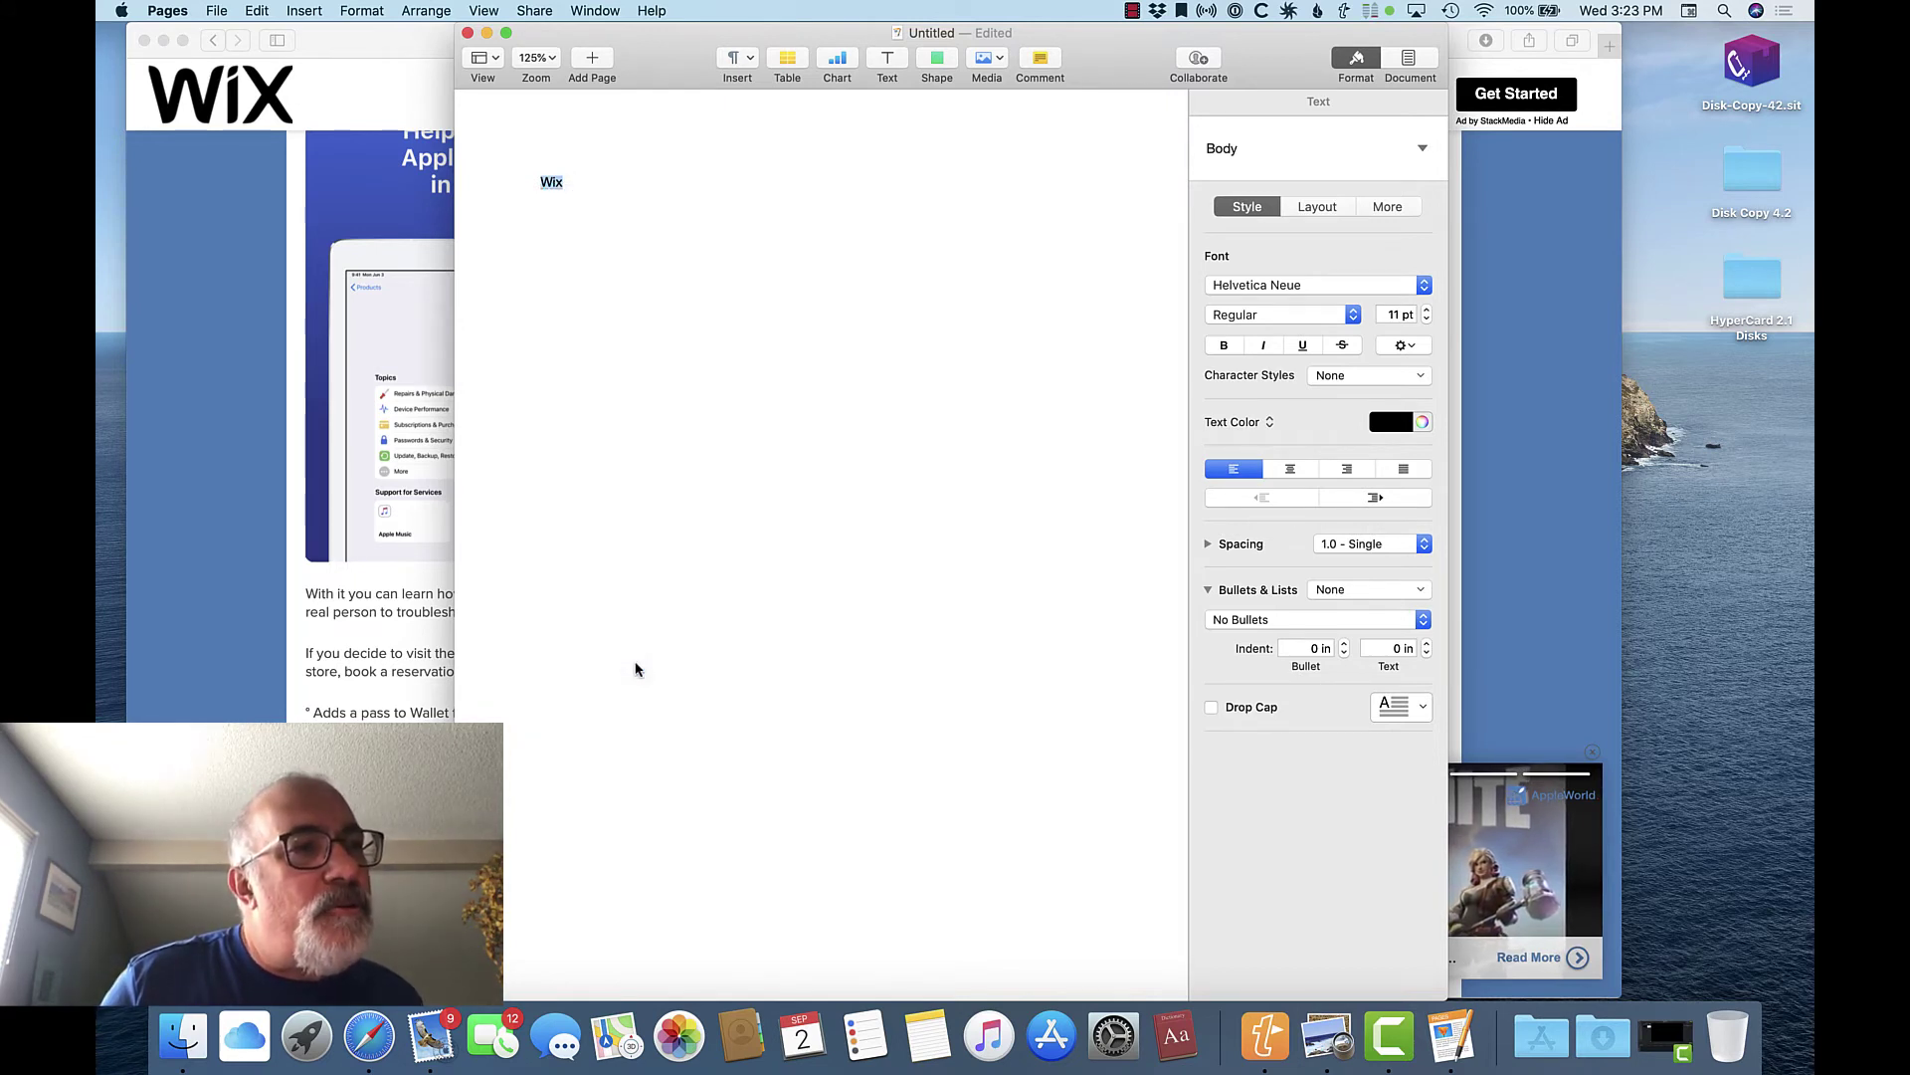